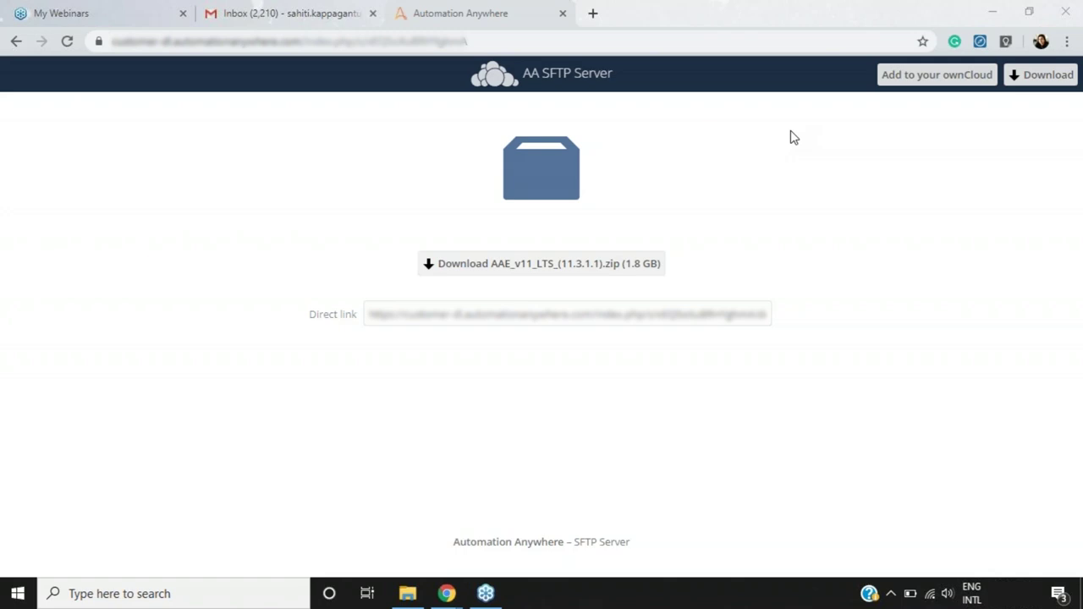
Step: Browse Downloads and the nested AAE_v11_LTS_(11.3.1.1) Installation Setup folders in File Explorer
left_click(407, 594)
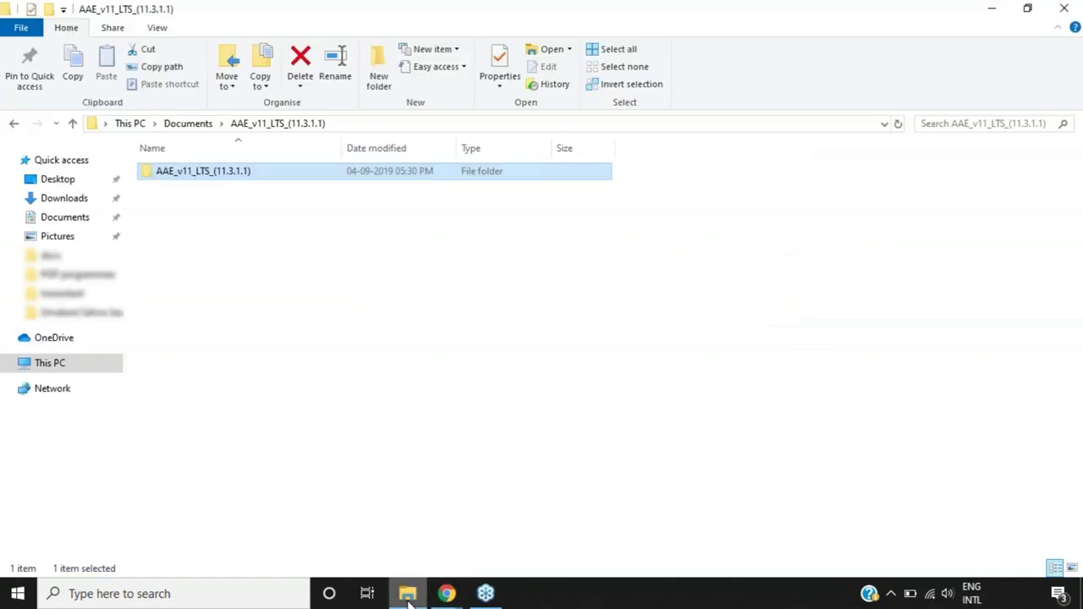
left_click(68, 198)
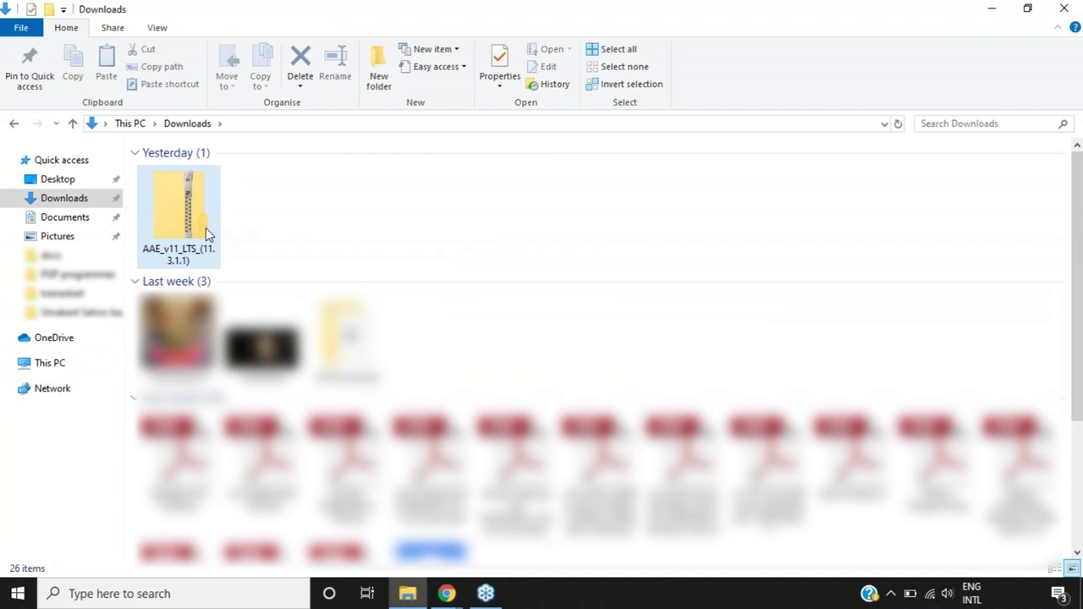
mouse_move(206, 228)
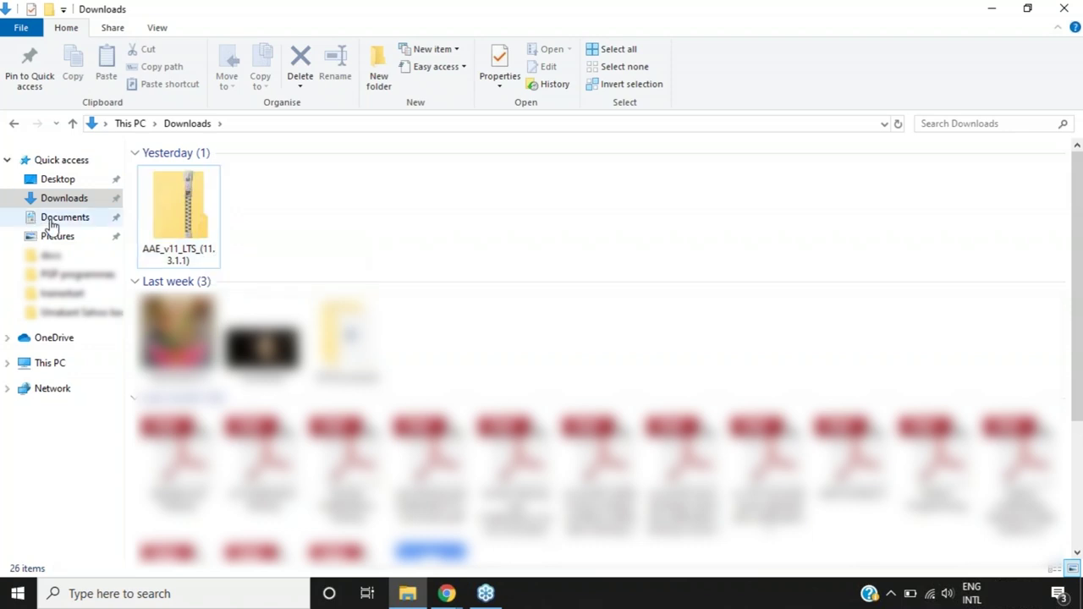
left_click(52, 220)
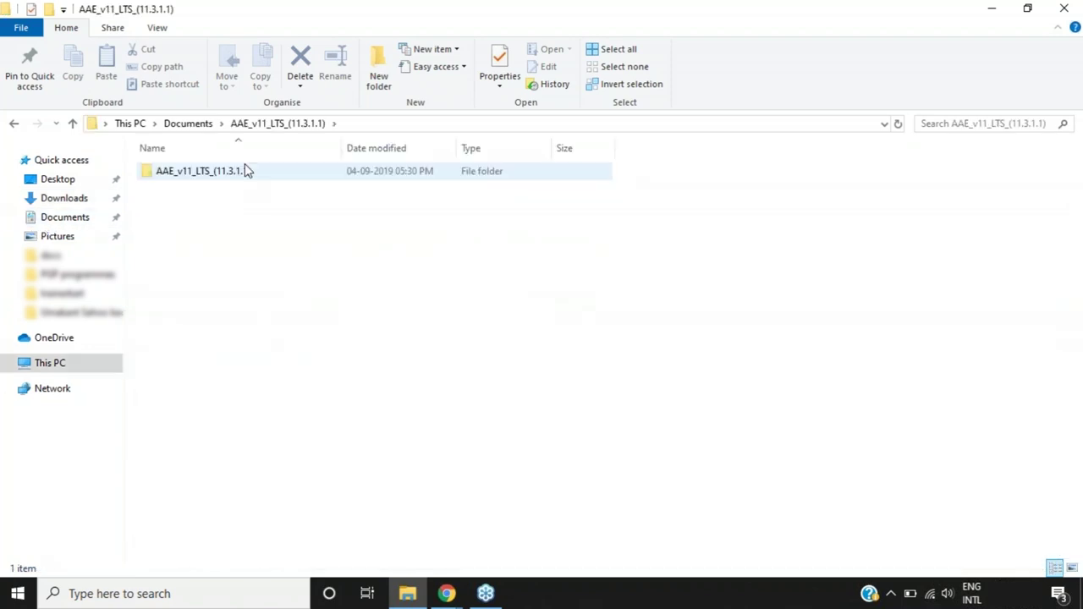
double_click(244, 170)
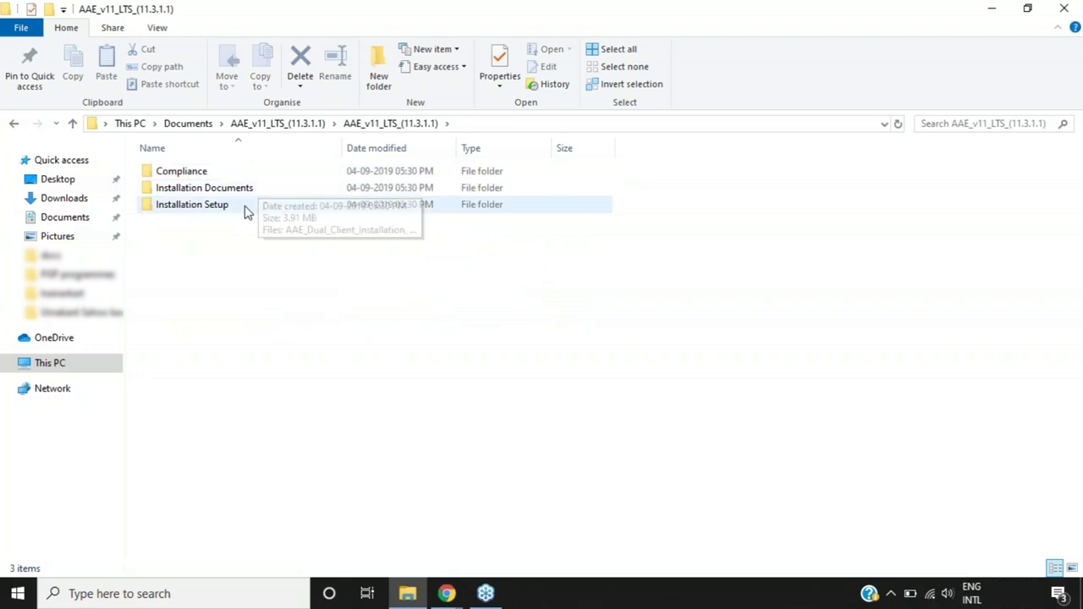
double_click(241, 212)
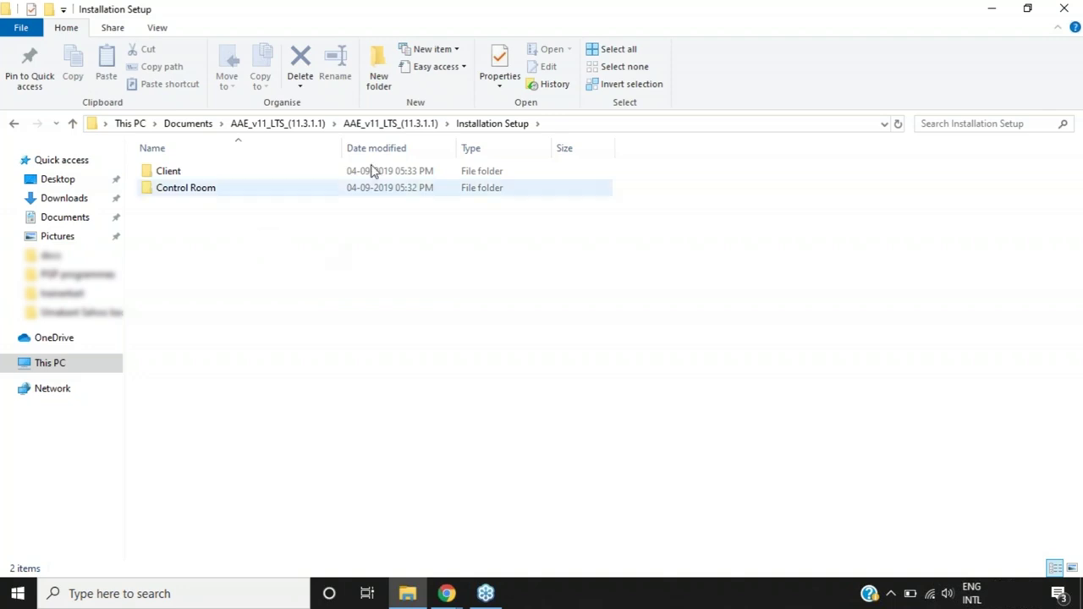
left_click(290, 123)
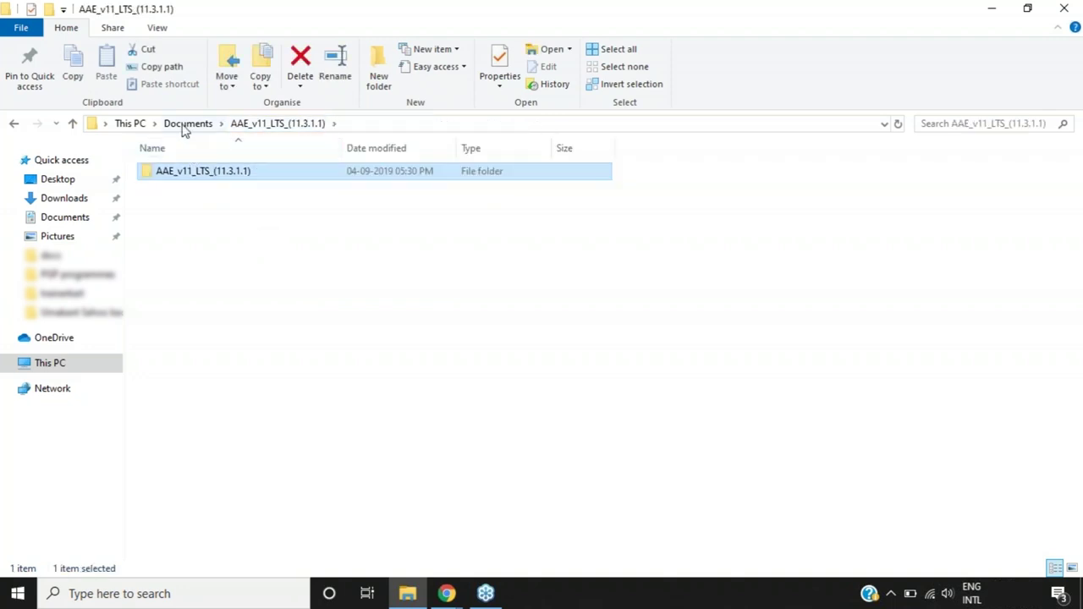
Step: Open AAE_11_3_1_Setup in Documents and select the AAE_MSSQL_Express_2014SP1 installer
left_click(188, 124)
left_click(180, 173)
double_click(180, 174)
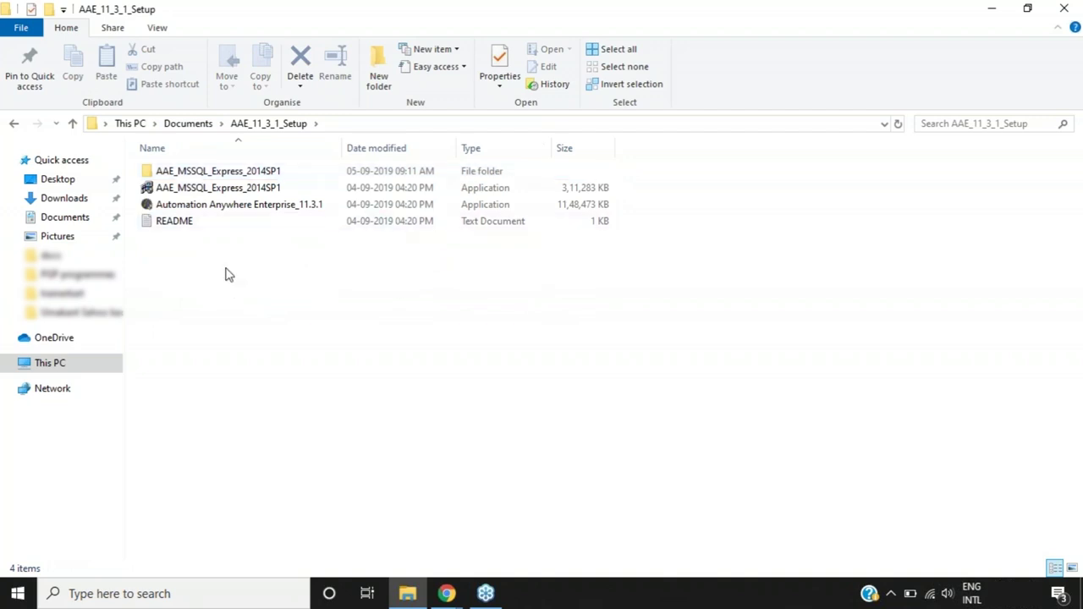
key("Return")
key("alt+Left")
left_click(285, 188)
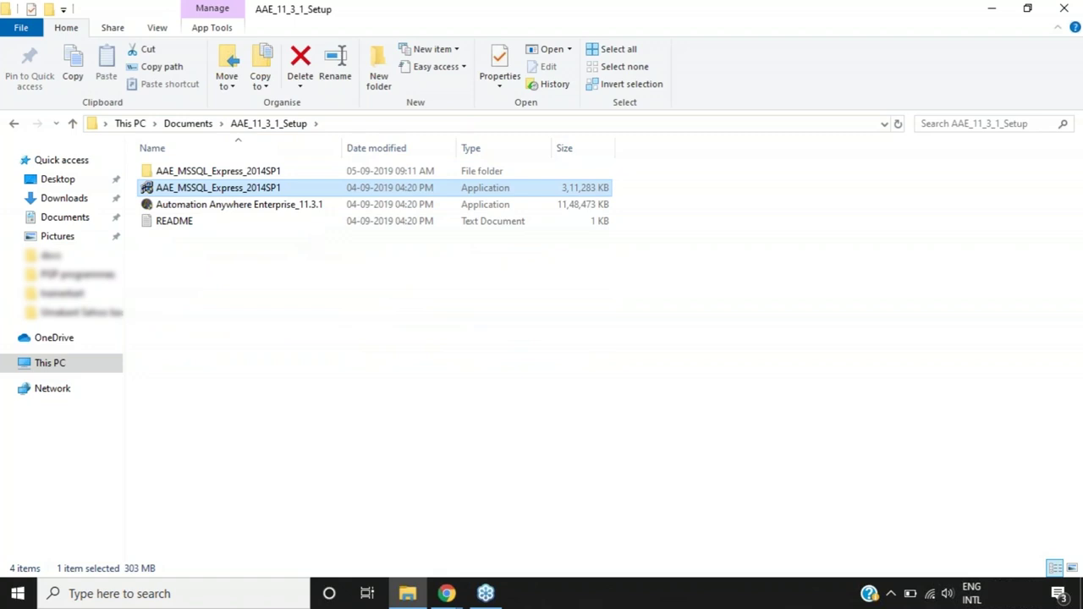
Step: Run the AAE_MSSQL_Express_2014SP1 installer and extract its files to the pre-filled AAE_MSSQL_Express_2014SP1 folder
key("Return")
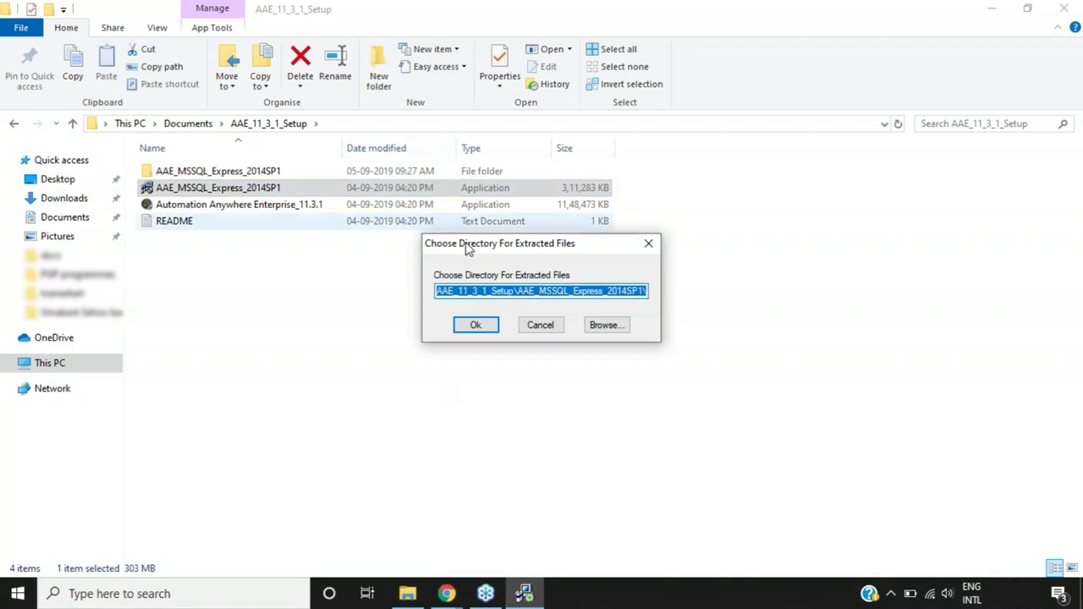
left_click(525, 291)
key("Right")
key("Right")
key("Right")
key("Right")
key("Right")
key("Right")
key("Right")
key("Right")
key("Right")
key("Right")
key("Right")
key("Right")
key("Right")
key("Right")
key("Right")
key("Right")
key("Right")
key("Right")
key("Right")
key("Right")
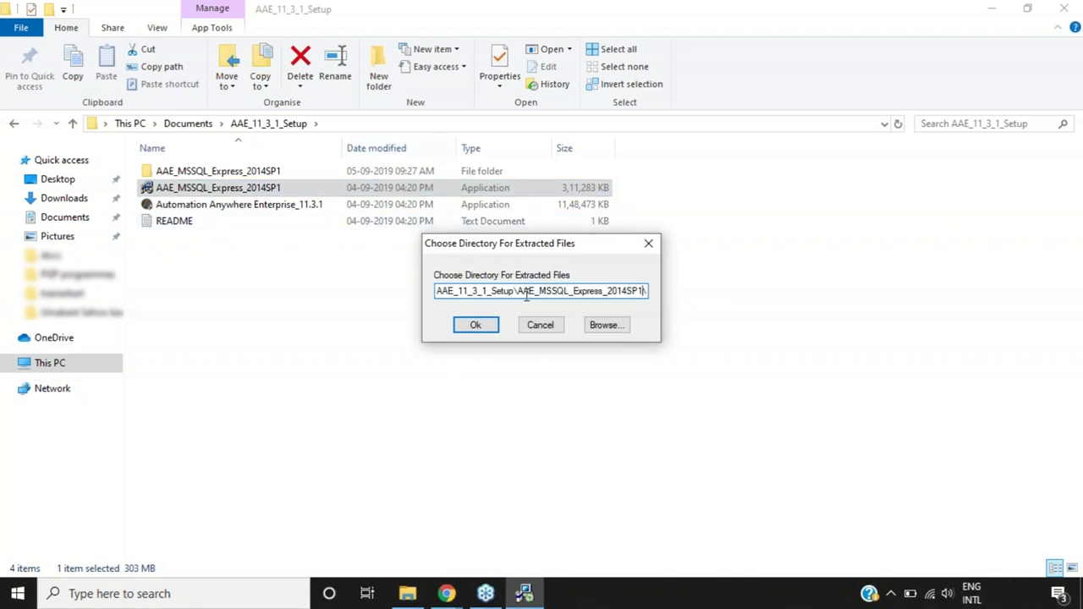
key("Home")
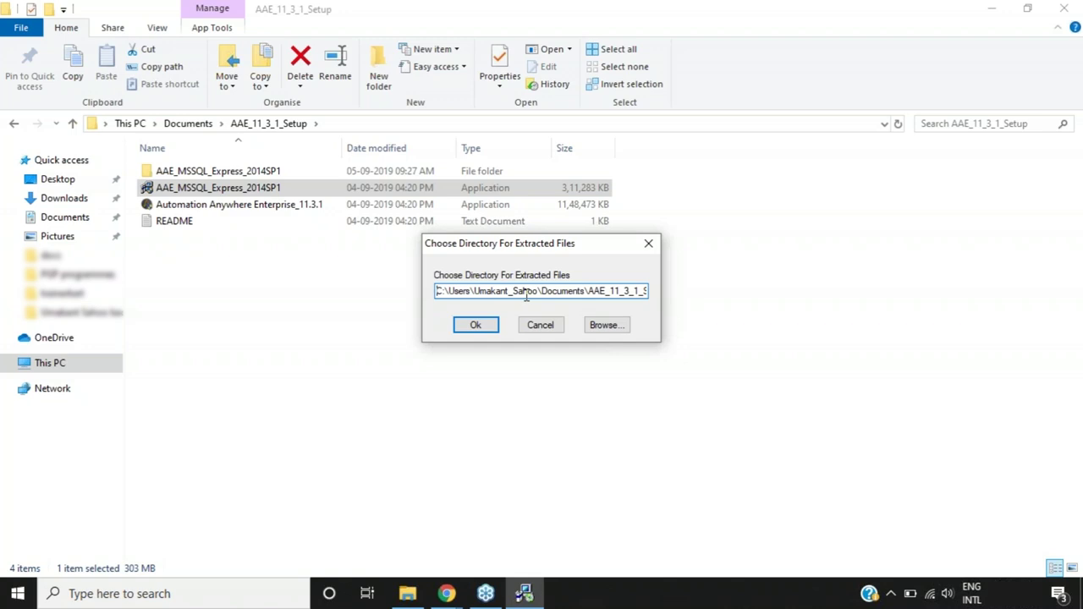
key("Right")
key("Right")
key("Right")
key("Right")
key("Right")
key("Right")
key("Right")
key("Right")
key("Right")
key("Right")
key("Right")
key("Right")
key("Right")
key("Right")
key("Right")
key("Right")
key("Right")
key("Right")
key("Right")
key("Right")
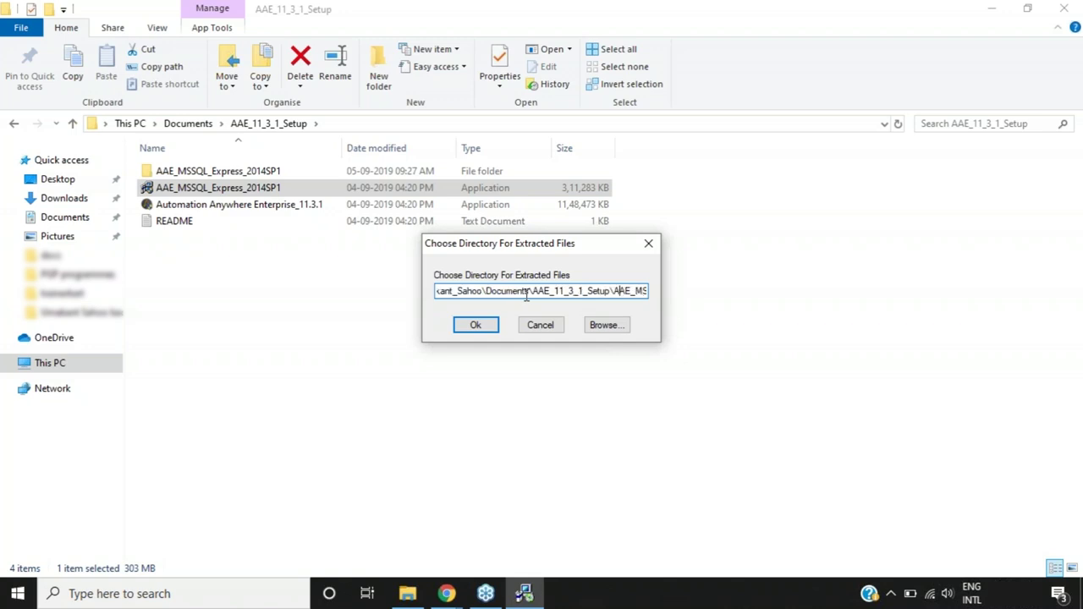
key("End")
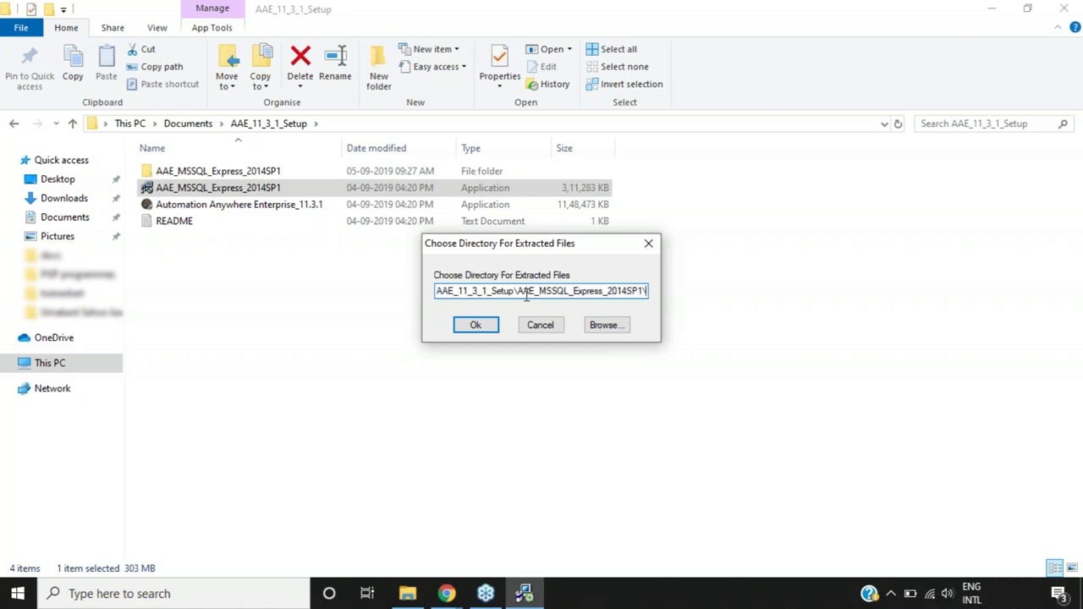
left_click(479, 326)
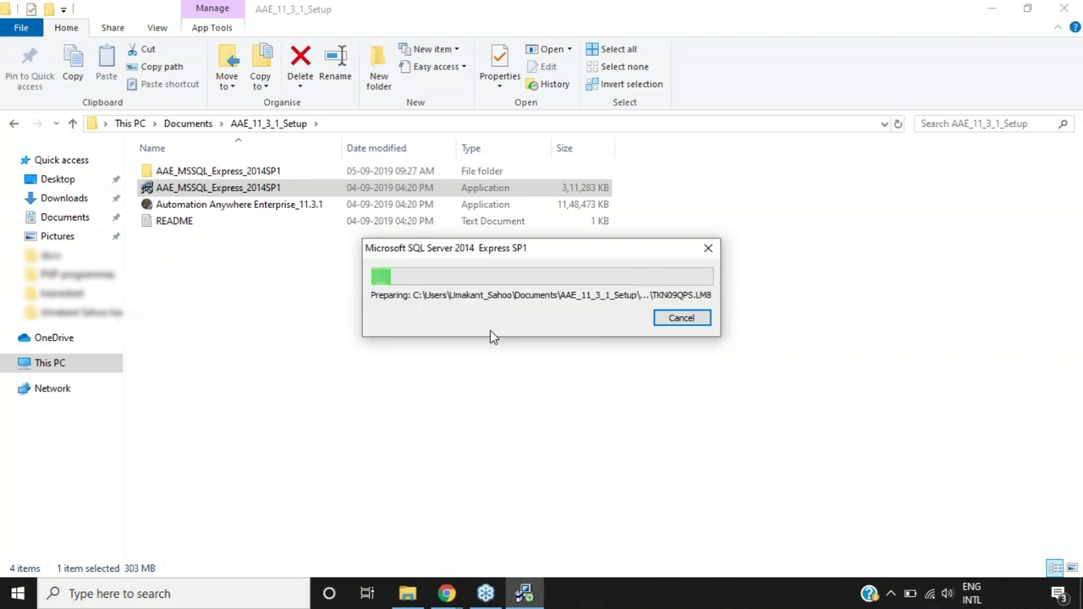
left_click(871, 65)
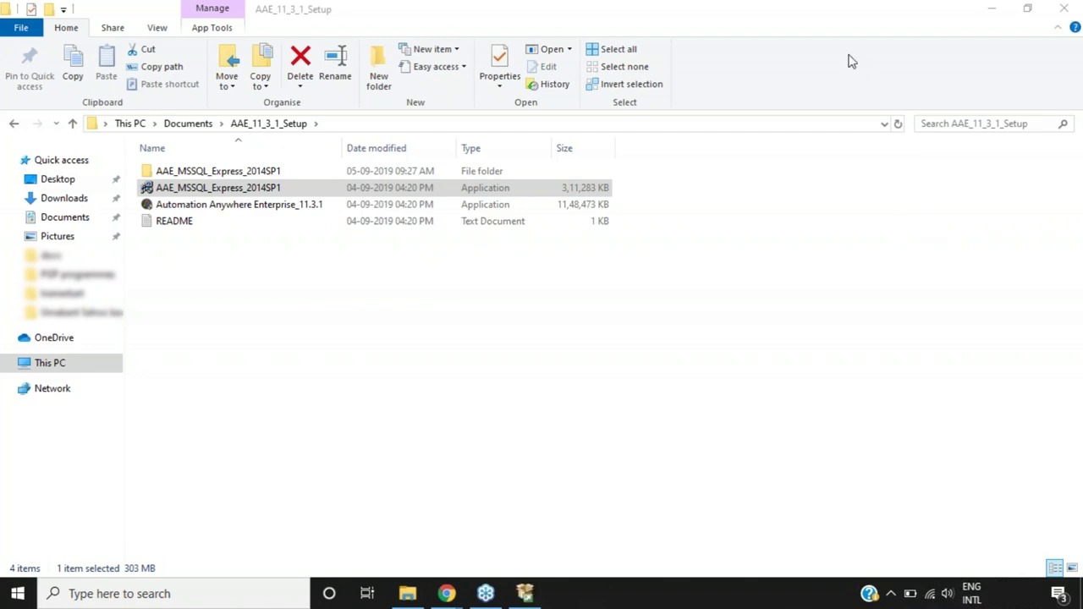
Step: Launch a new stand-alone SQL Server 2014 installation from the Installation Center
left_click(537, 596)
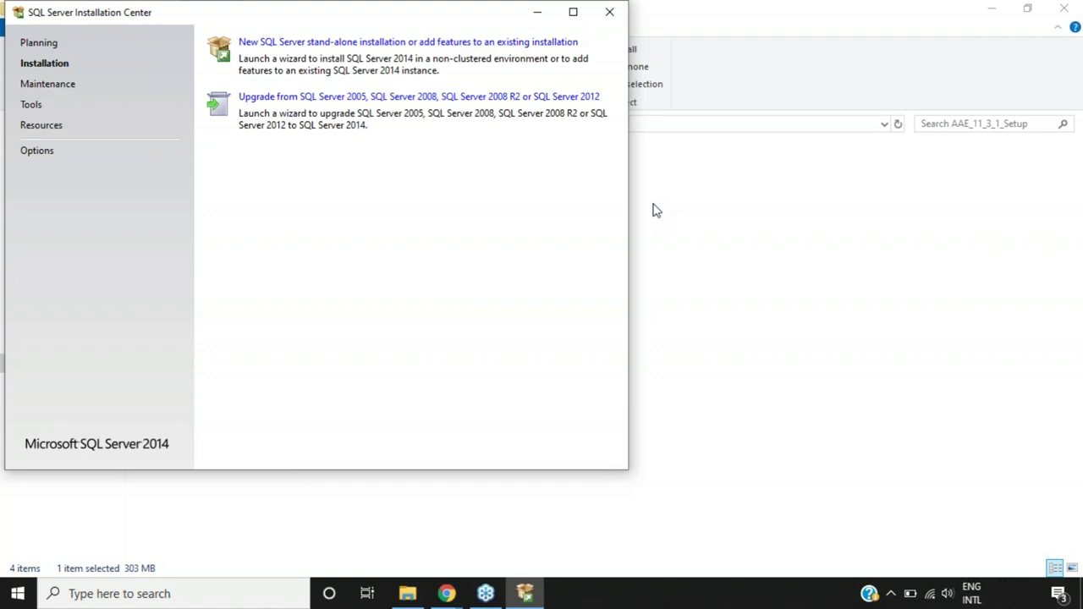
left_click(509, 44)
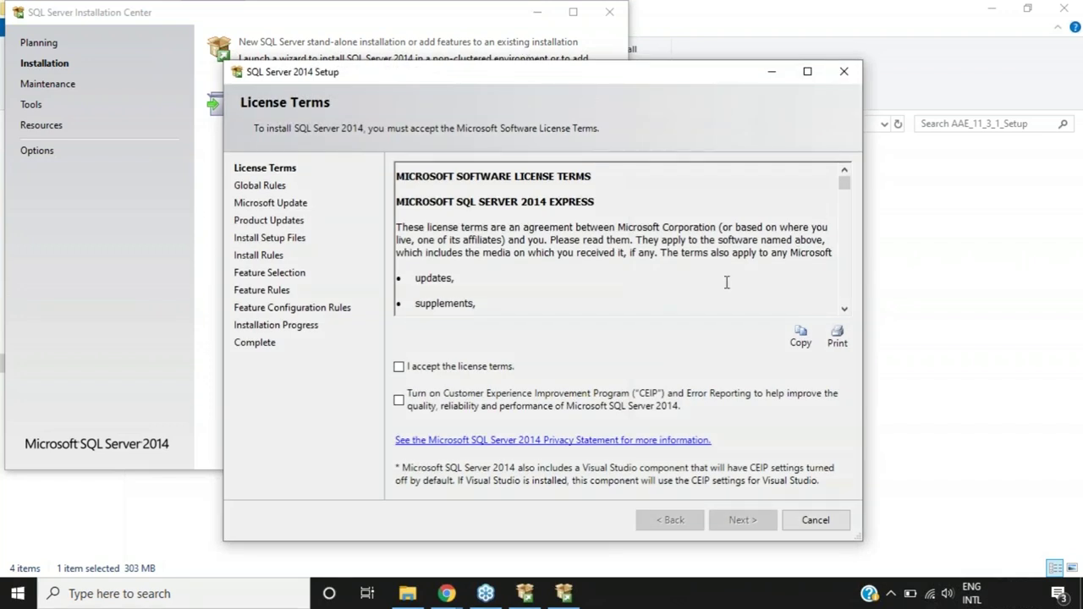
Step: Accept the SQL Server 2014 license terms and continue through the Global Rules check
scroll(726, 281, "down", 3)
scroll(726, 282, "down", 4)
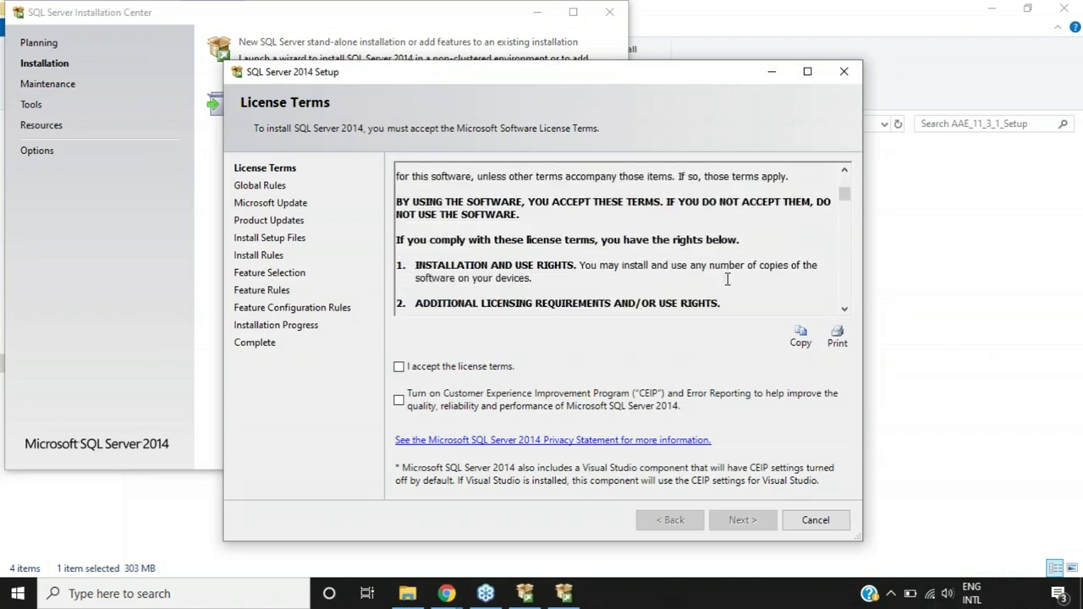
left_click(410, 371)
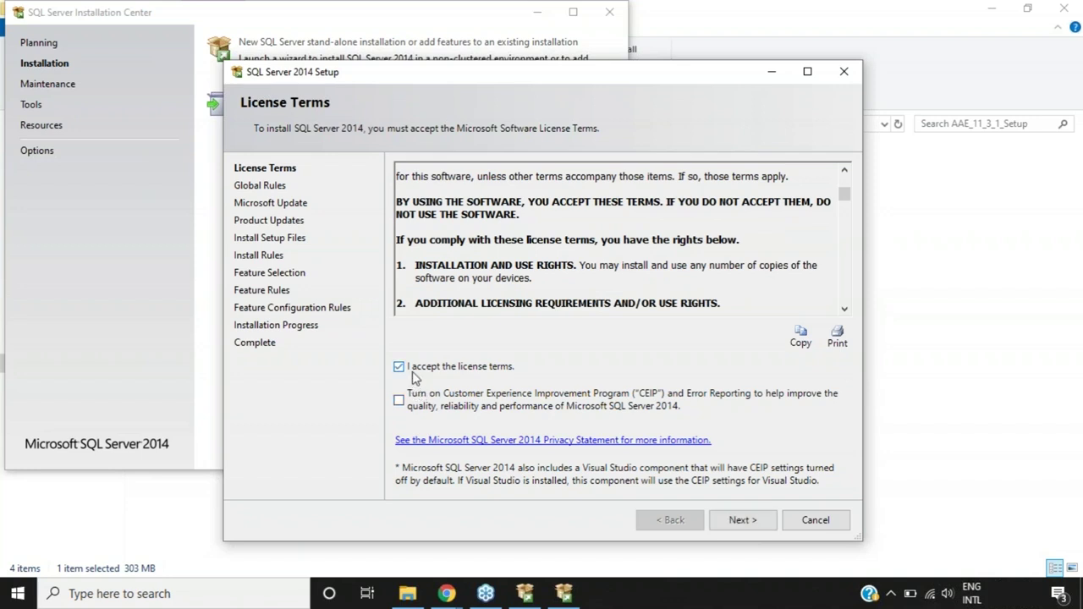
left_click(746, 518)
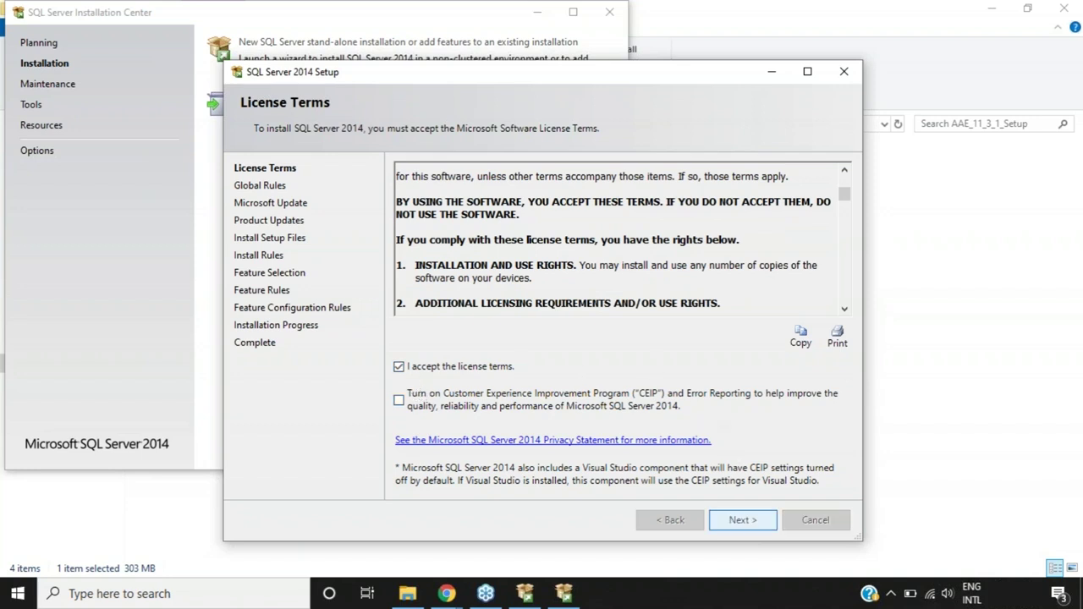
left_click(743, 520)
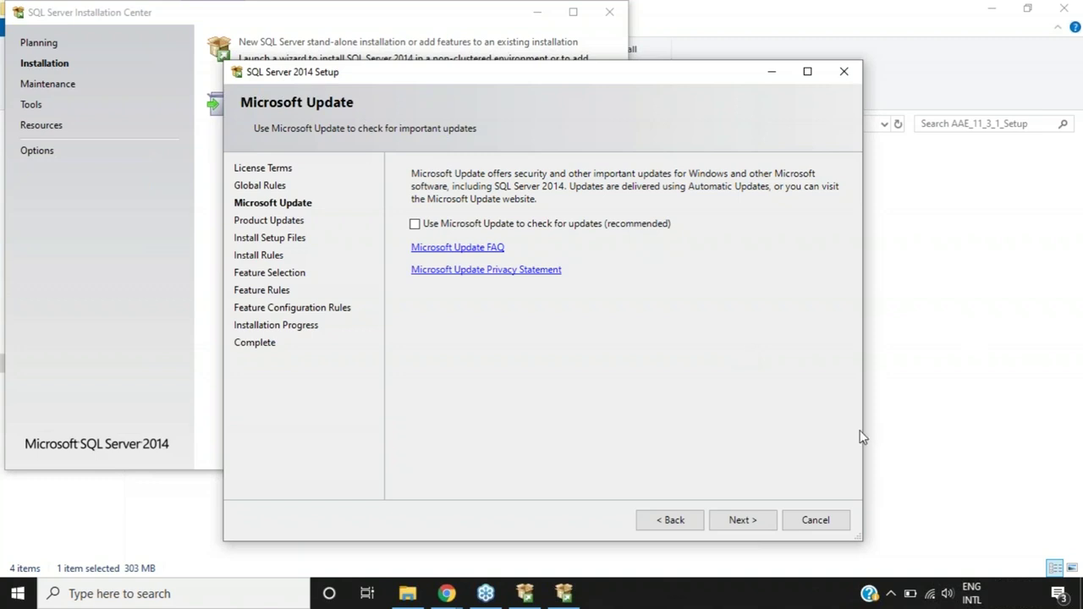
Step: Continue past Microsoft Update and feature selection to Instance Configuration, keeping instance SQLExpress
left_click(758, 518)
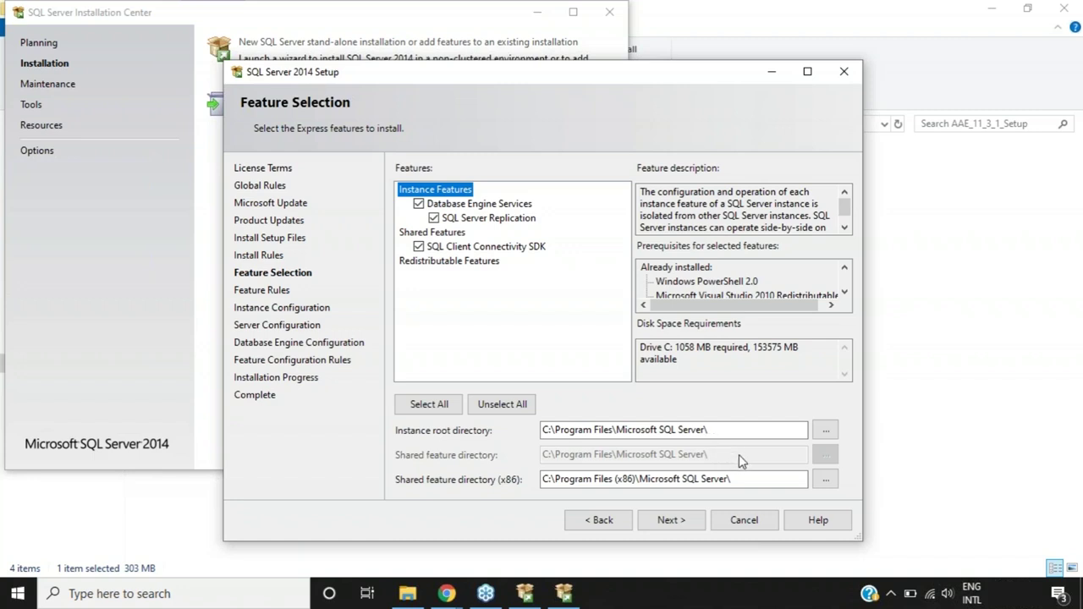
left_click(658, 520)
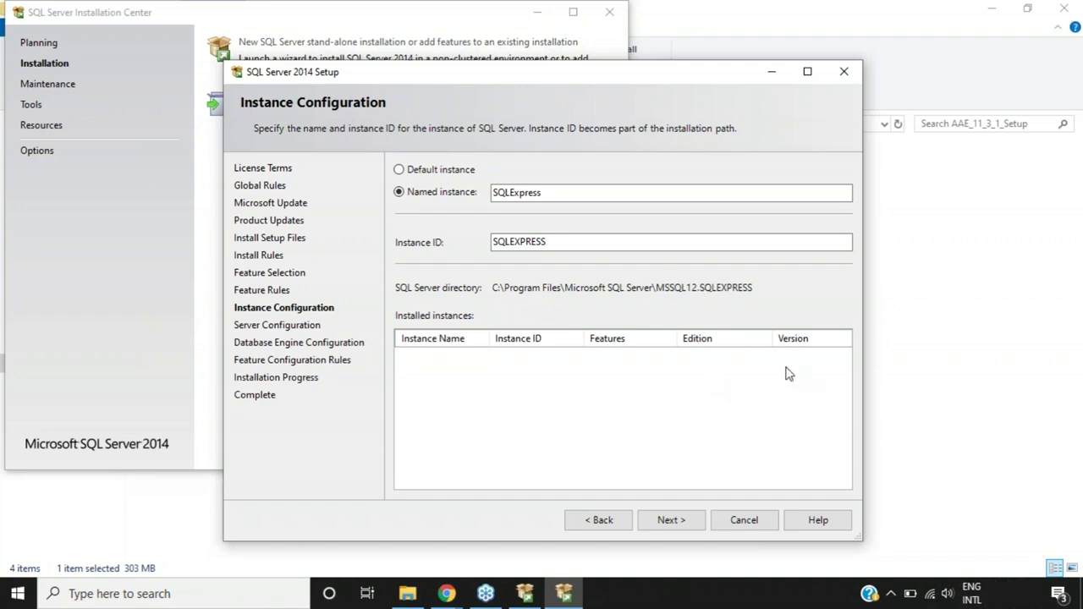
Step: Keep the SQLExpress instance and default service accounts, advancing to Database Engine Configuration
left_click(694, 519)
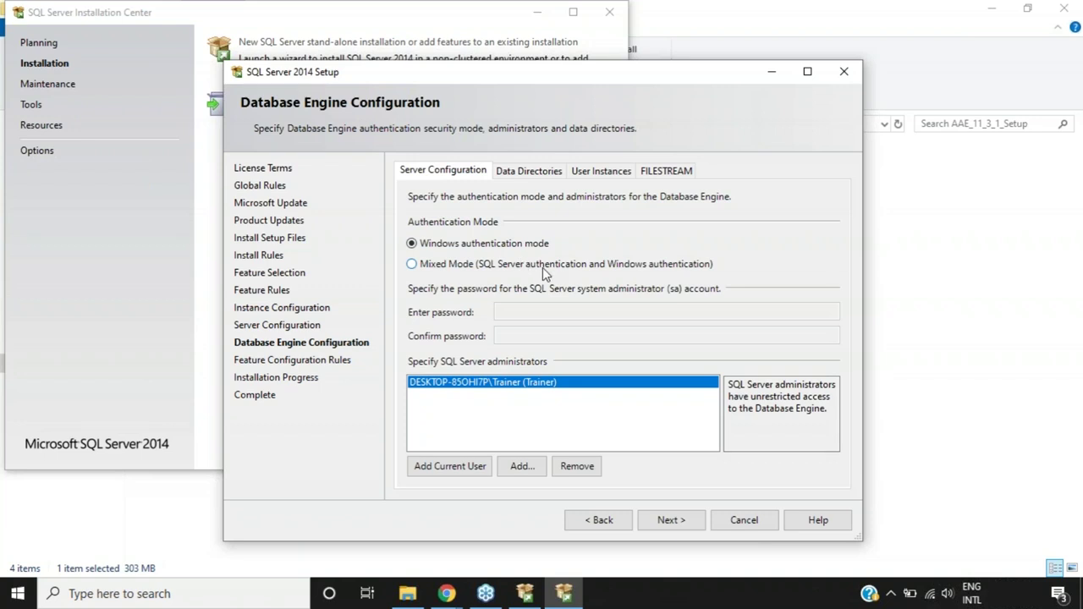
Step: Choose Mixed Mode authentication, enter and confirm the sa password, and start the installation
left_click(422, 267)
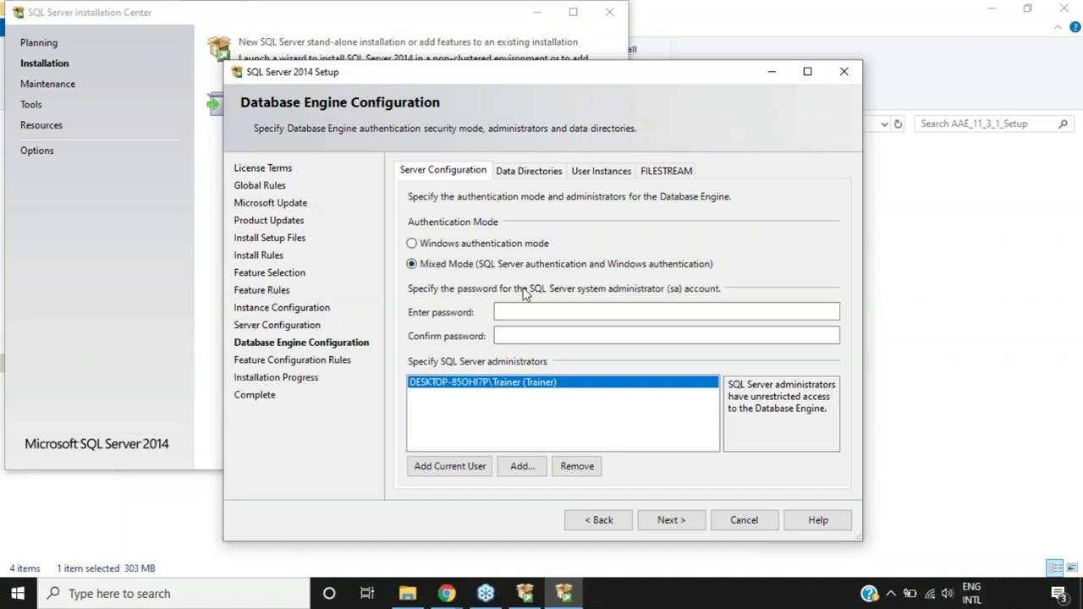
left_click(597, 311)
type("*******")
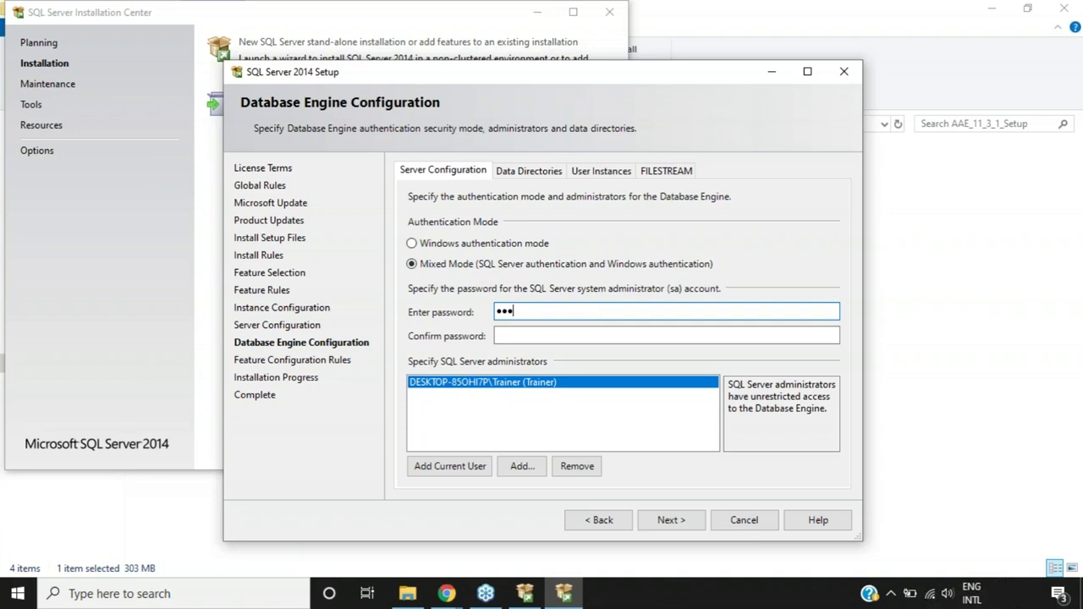
left_click(594, 337)
type("*******")
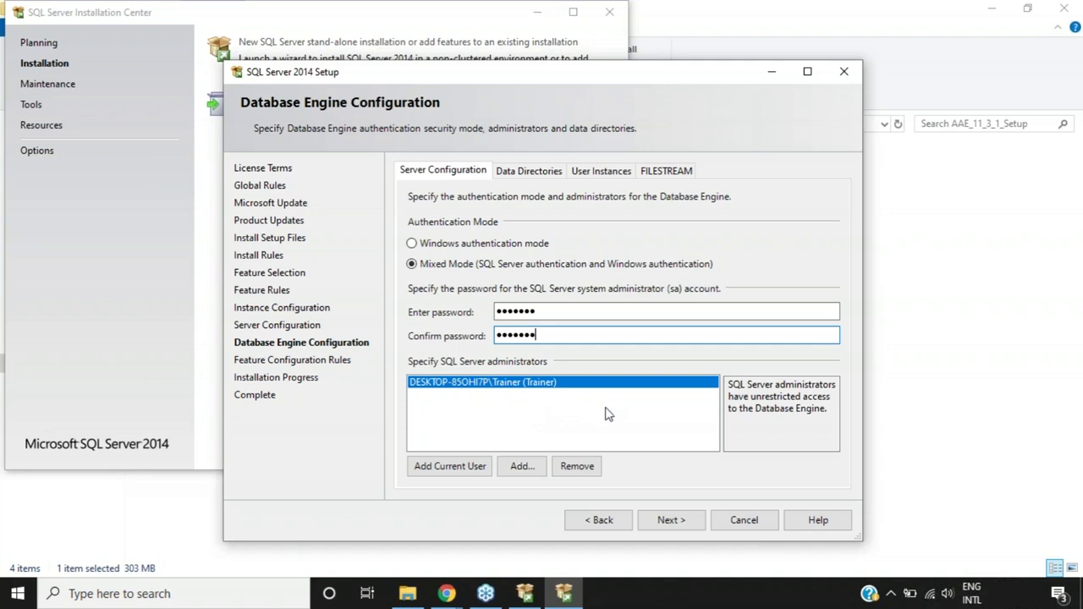
left_click(672, 520)
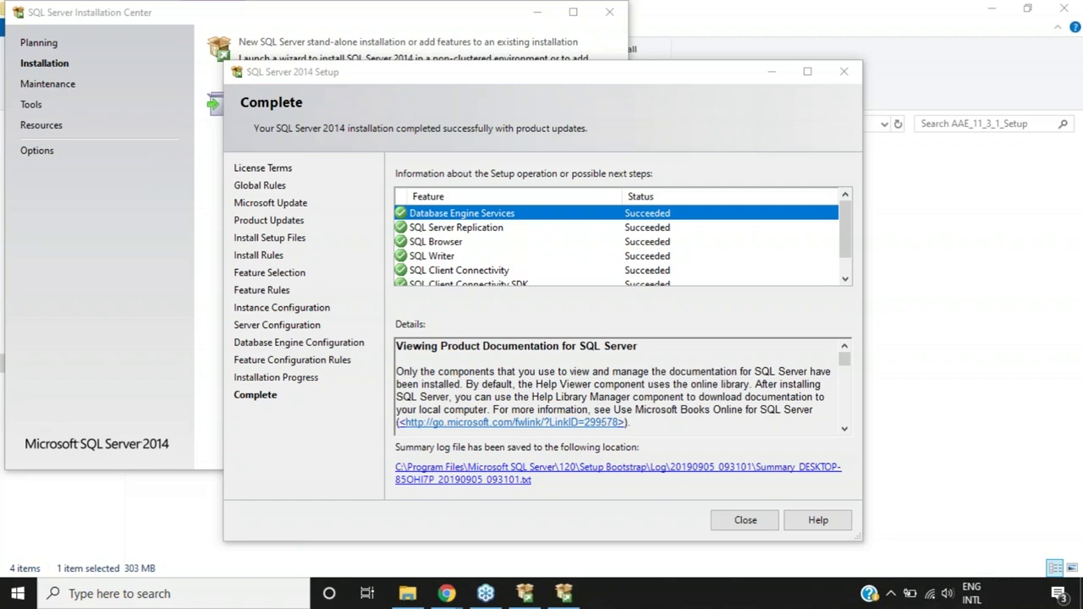
Step: Check that every feature on the Complete page succeeded, then close the setup wizard
scroll(788, 235, "down", 1)
scroll(791, 234, "up", 1)
scroll(789, 235, "down", 1)
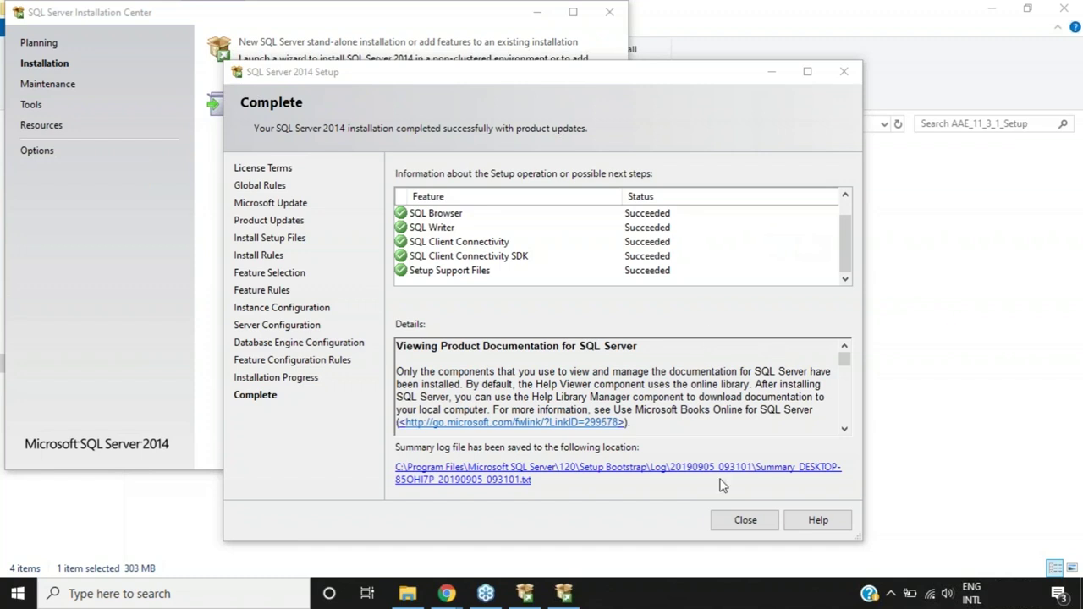
left_click(745, 519)
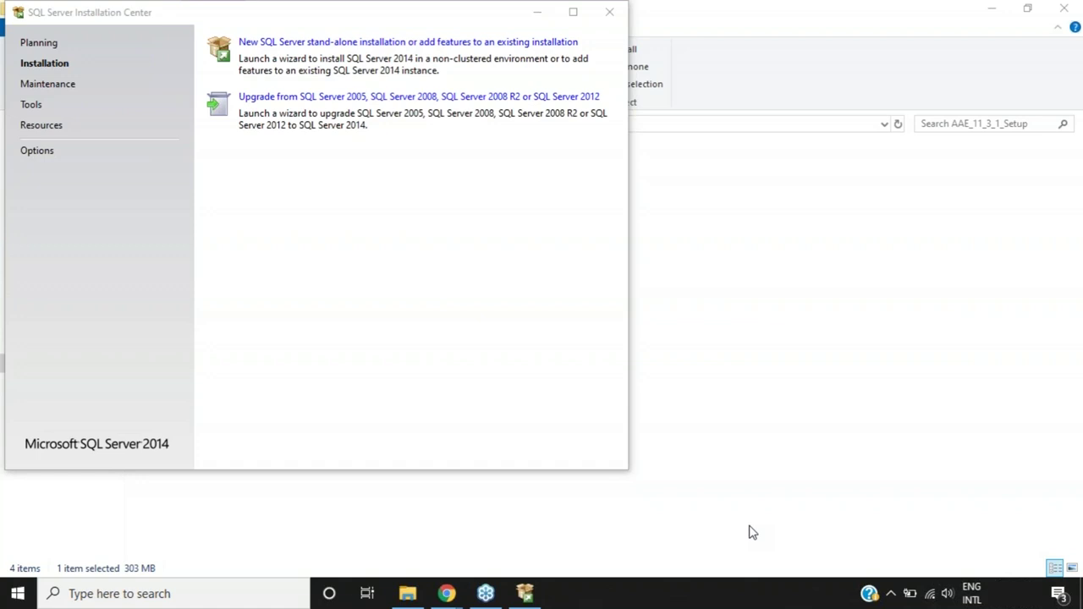
Step: Search 'sql server' and launch SQL Server 2014 Configuration Manager
left_click(73, 594)
type("sql")
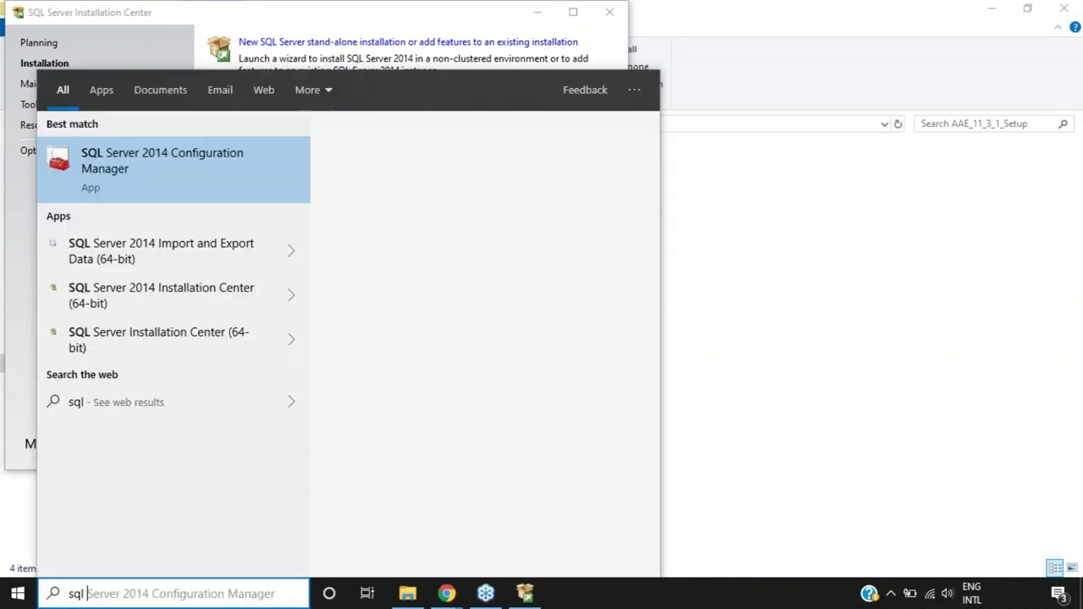
type(" server")
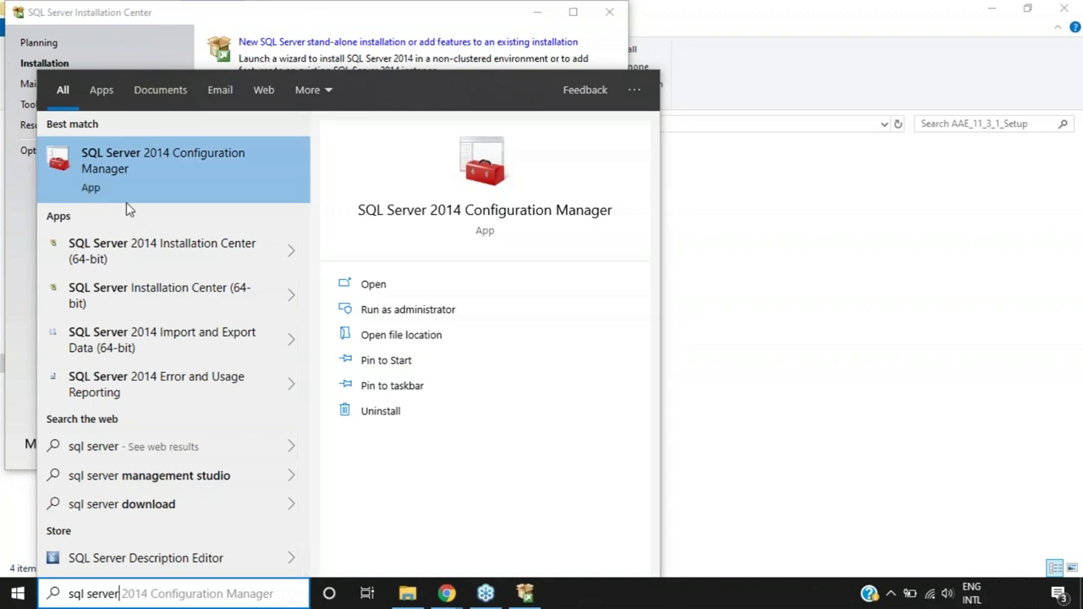
left_click(147, 185)
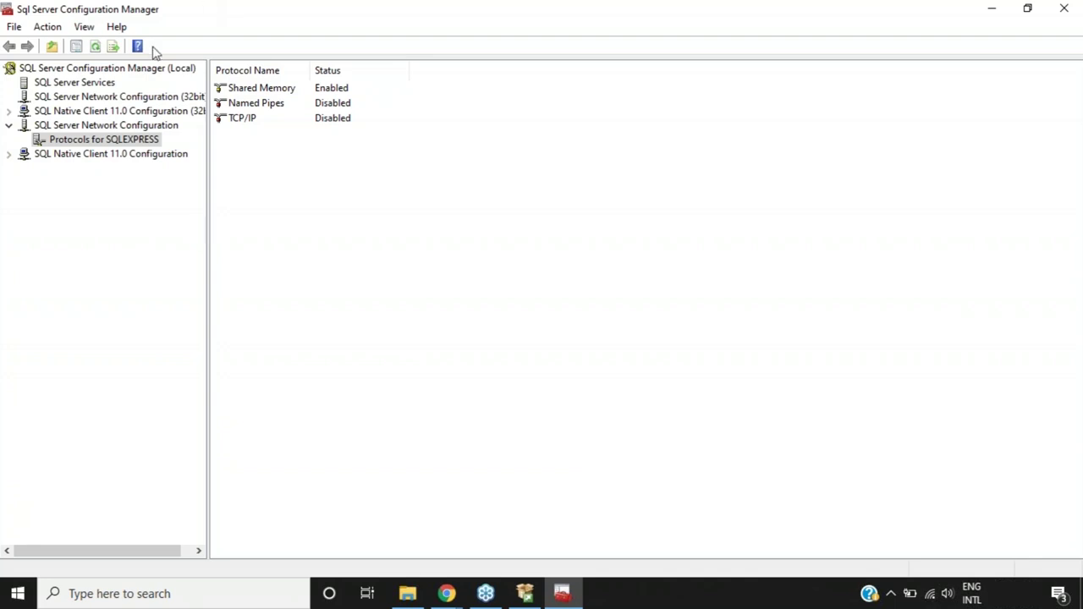
left_click(137, 143)
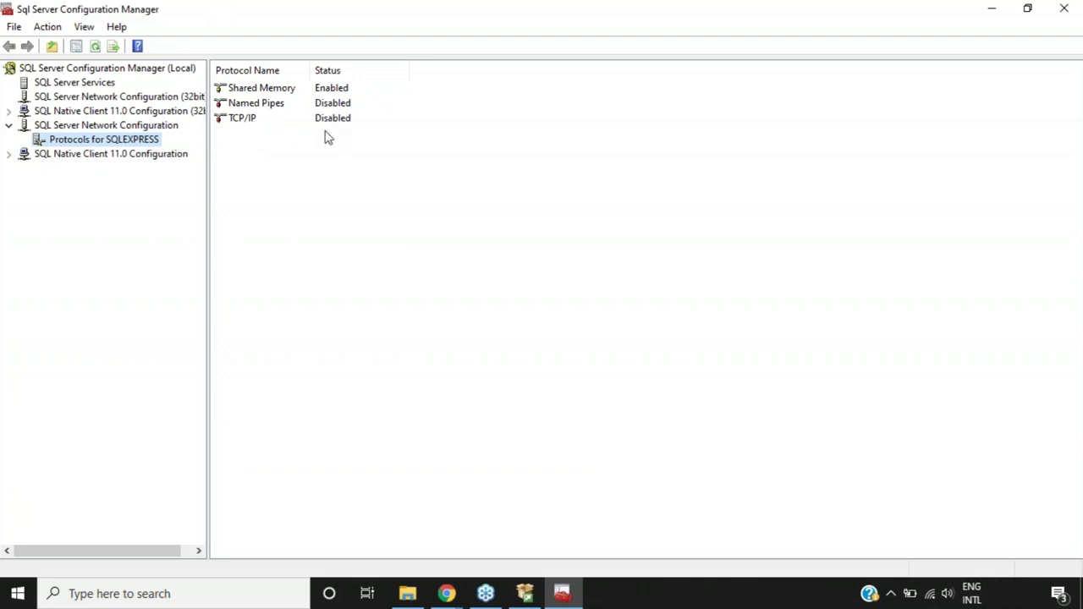
Step: In TCP/IP Properties, change IPAll TCP Dynamic Ports from 0 to 1433 and acknowledge the restart warning
left_click(280, 121)
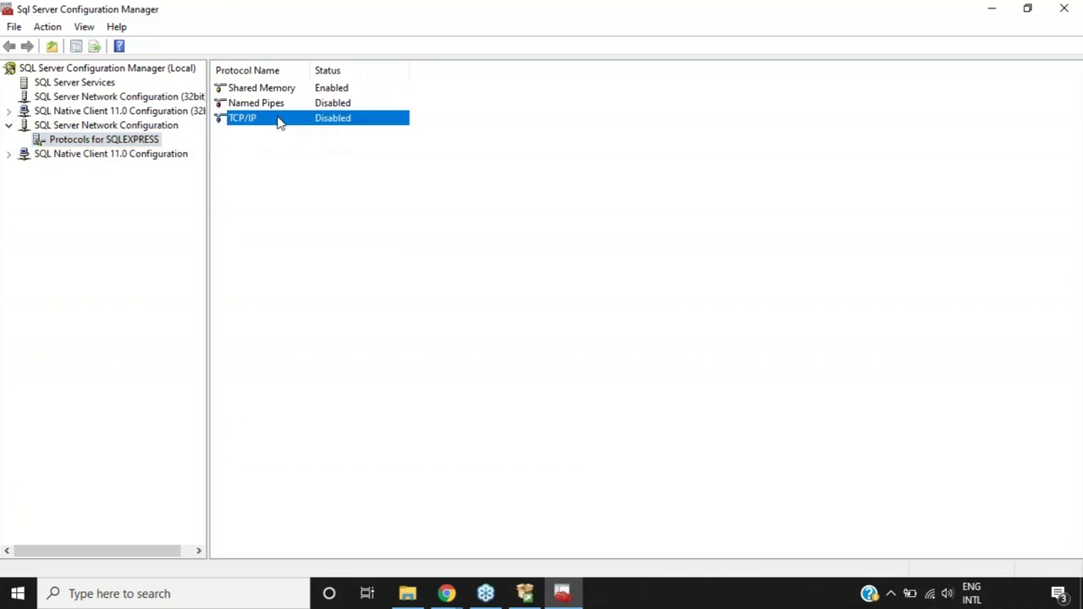
right_click(280, 121)
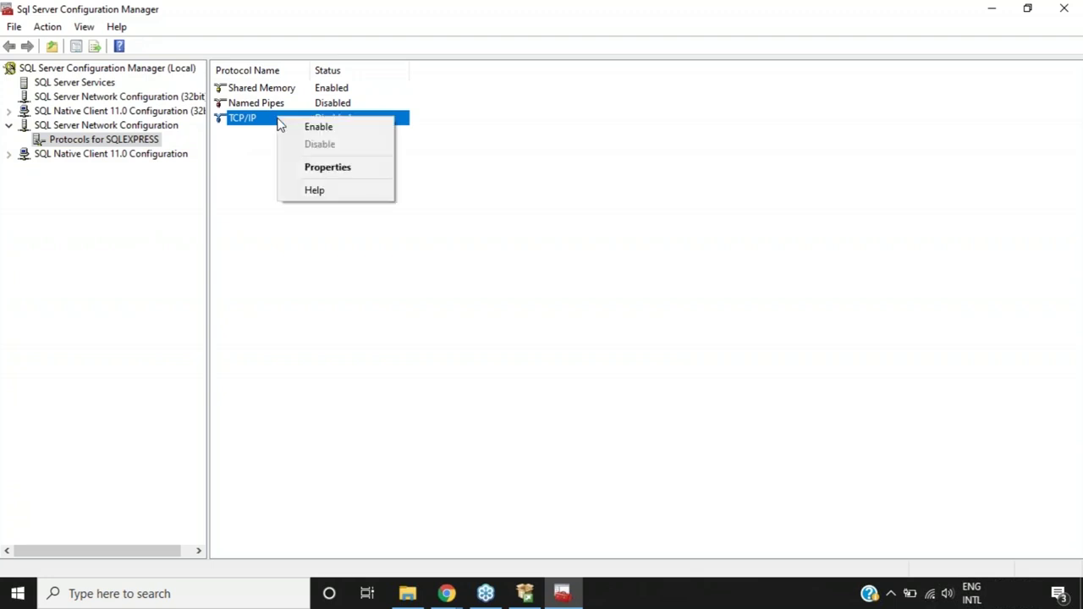
left_click(289, 173)
left_click(452, 137)
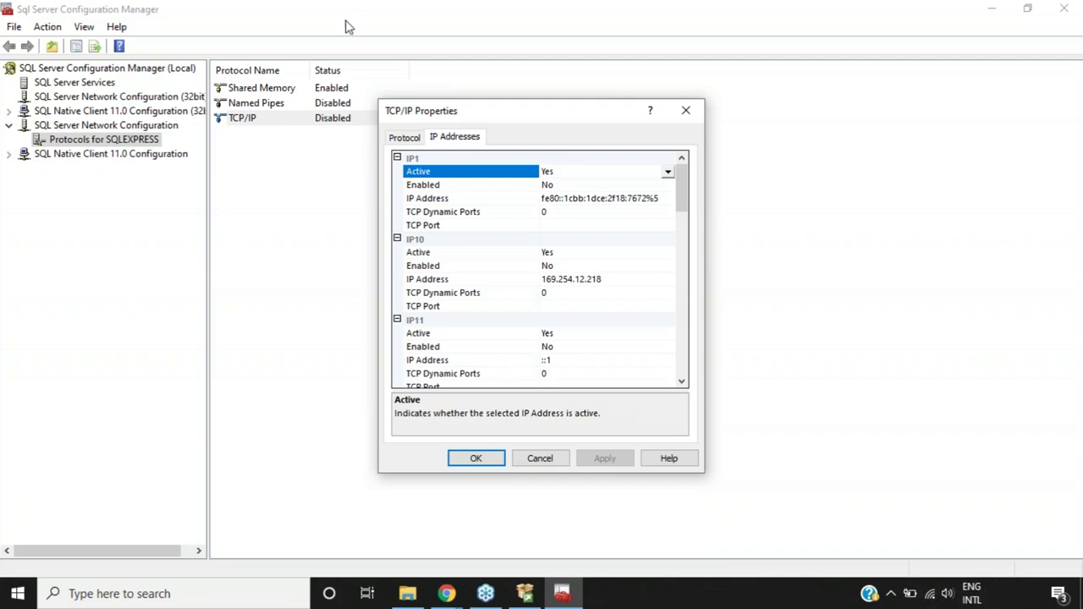
scroll(530, 256, "down", 7)
scroll(564, 261, "down", 12)
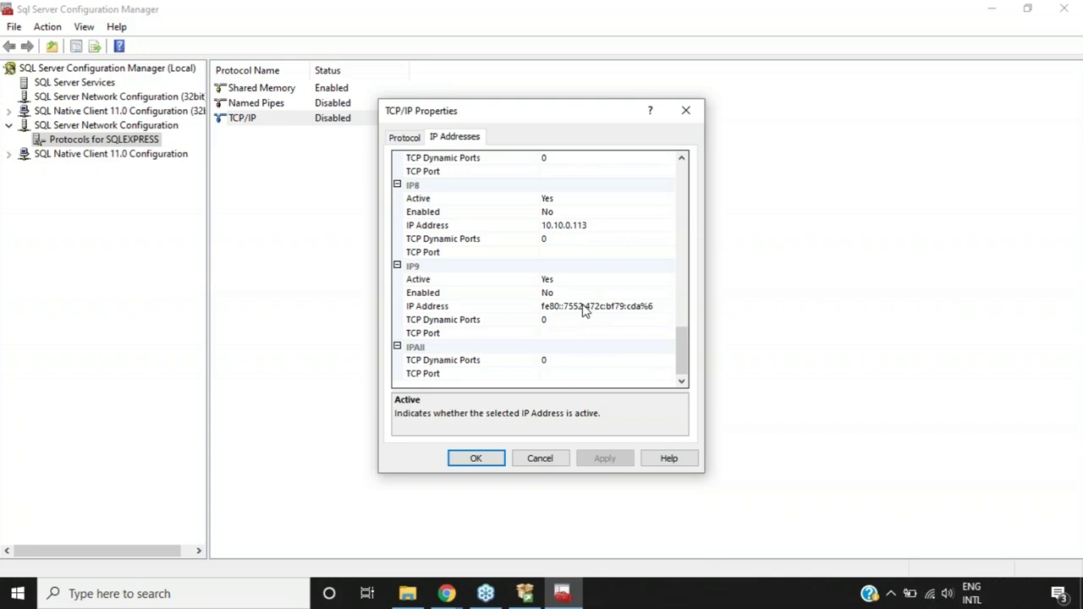
left_click(562, 363)
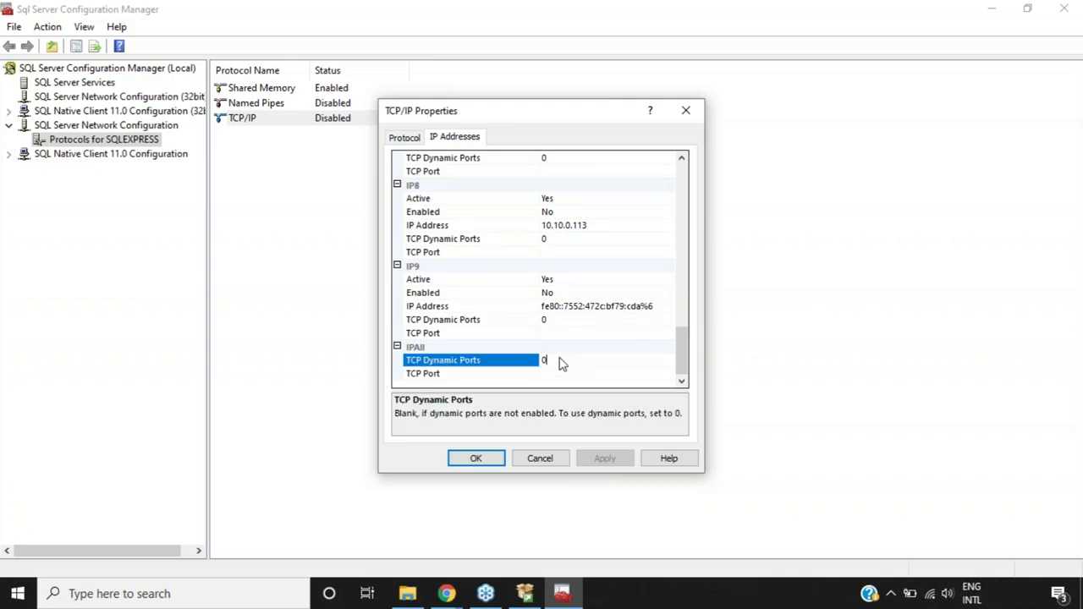
key("BackSpace")
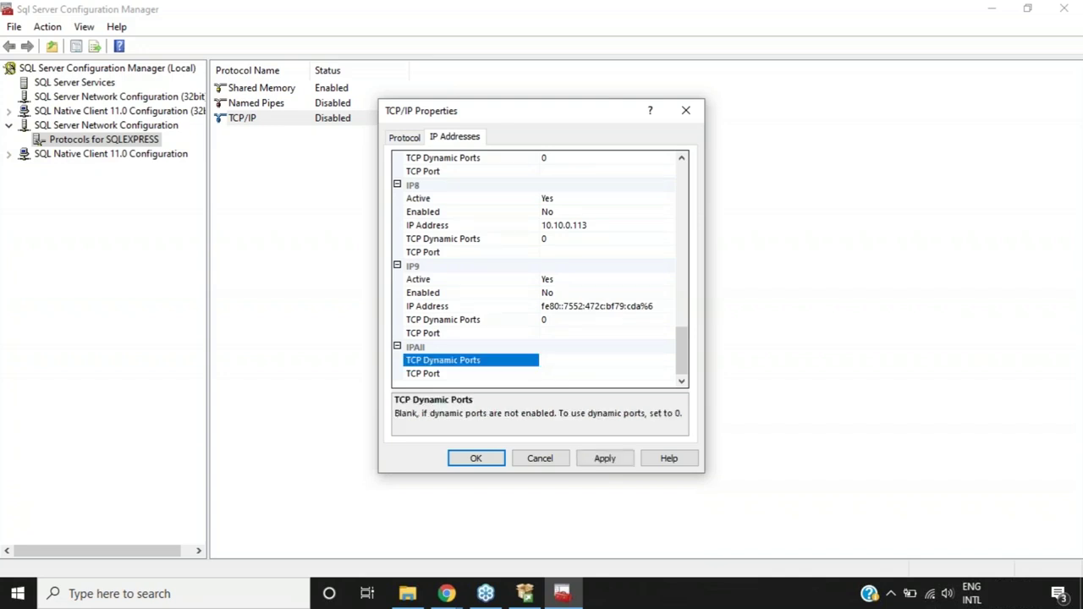
type("1433")
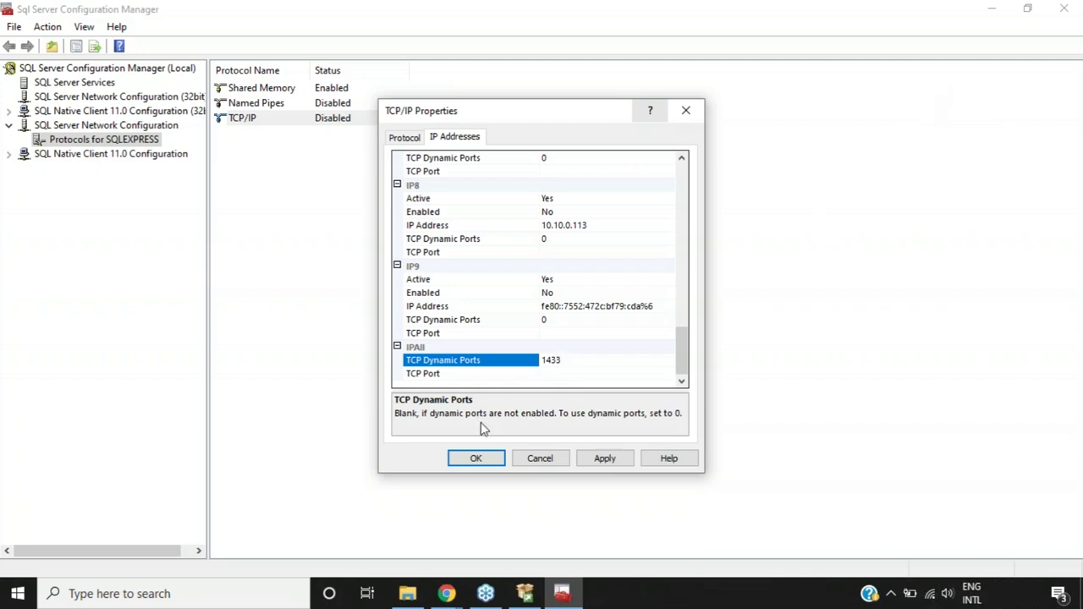
key("Return")
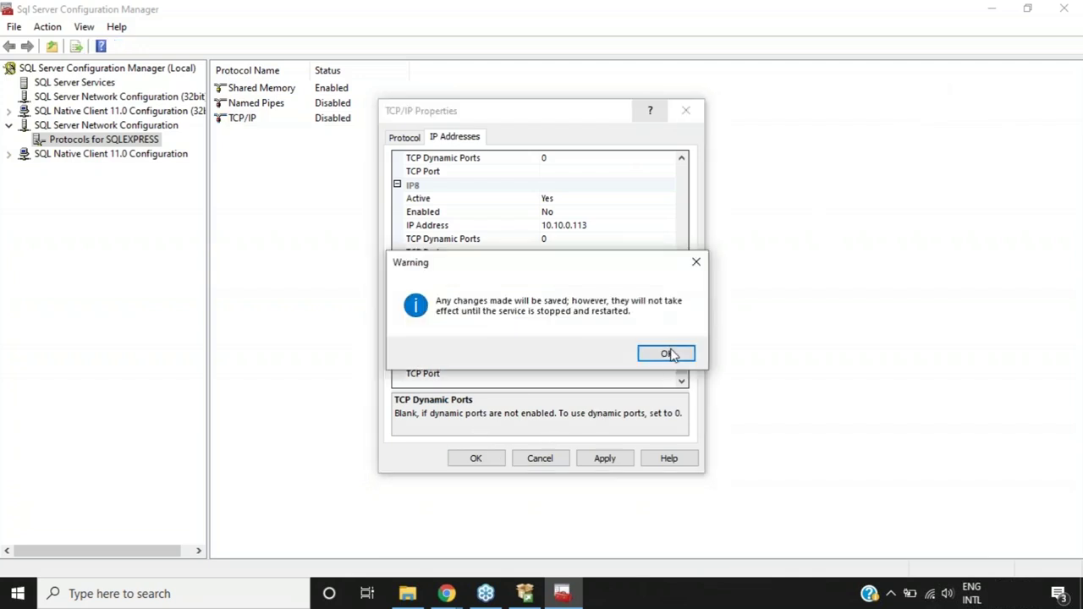
left_click(669, 354)
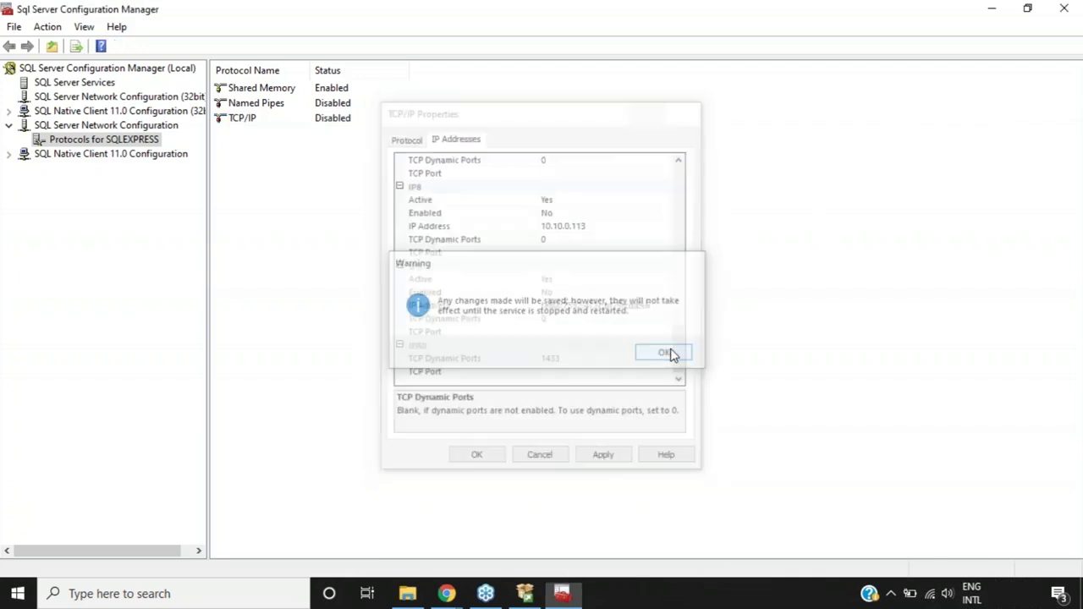
Step: Enable the TCP/IP protocol for SQLEXPRESS and acknowledge the service-restart warning
right_click(288, 118)
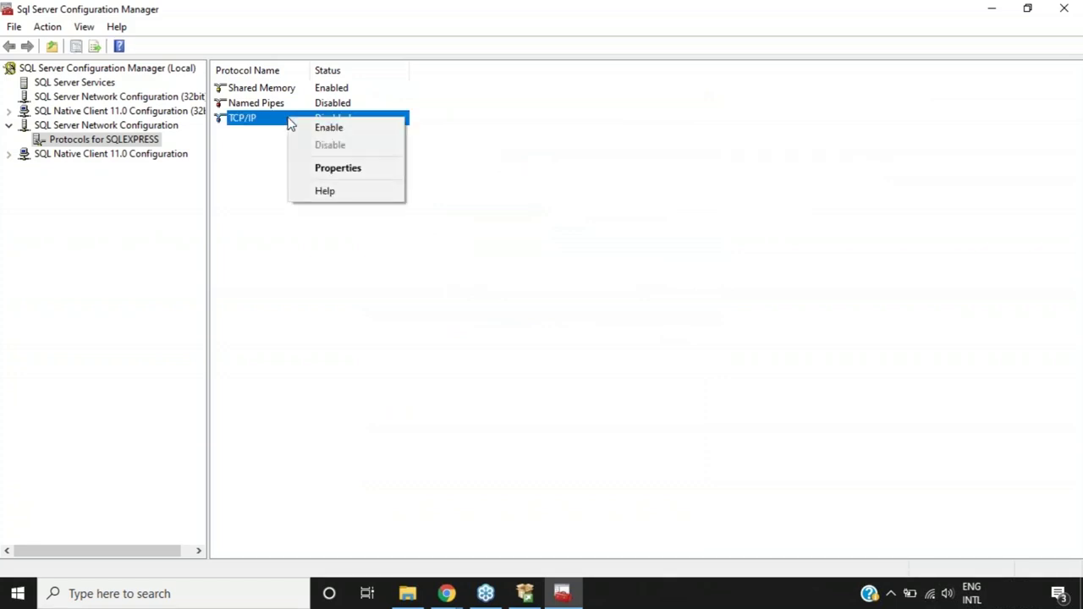
left_click(294, 127)
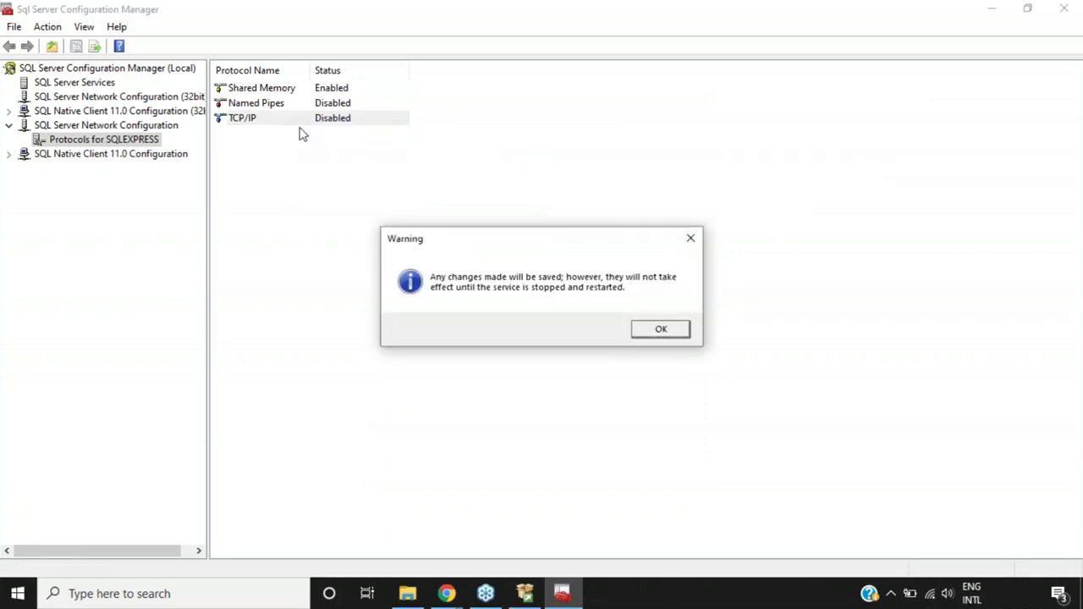
left_click(645, 330)
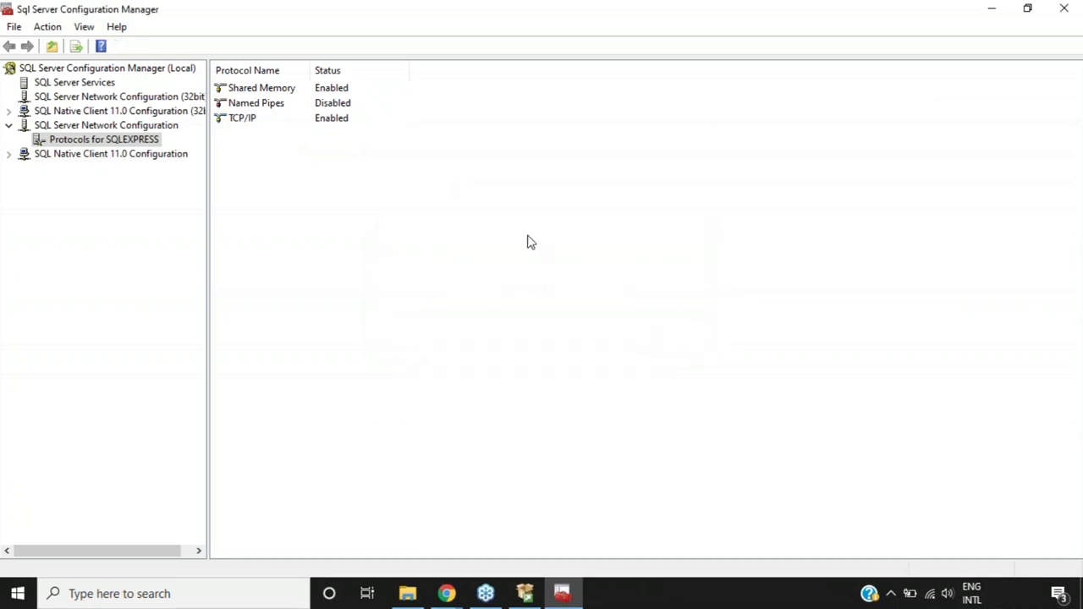
Step: Enable the Named Pipes protocol for SQLEXPRESS and acknowledge the restart-required warning
right_click(339, 105)
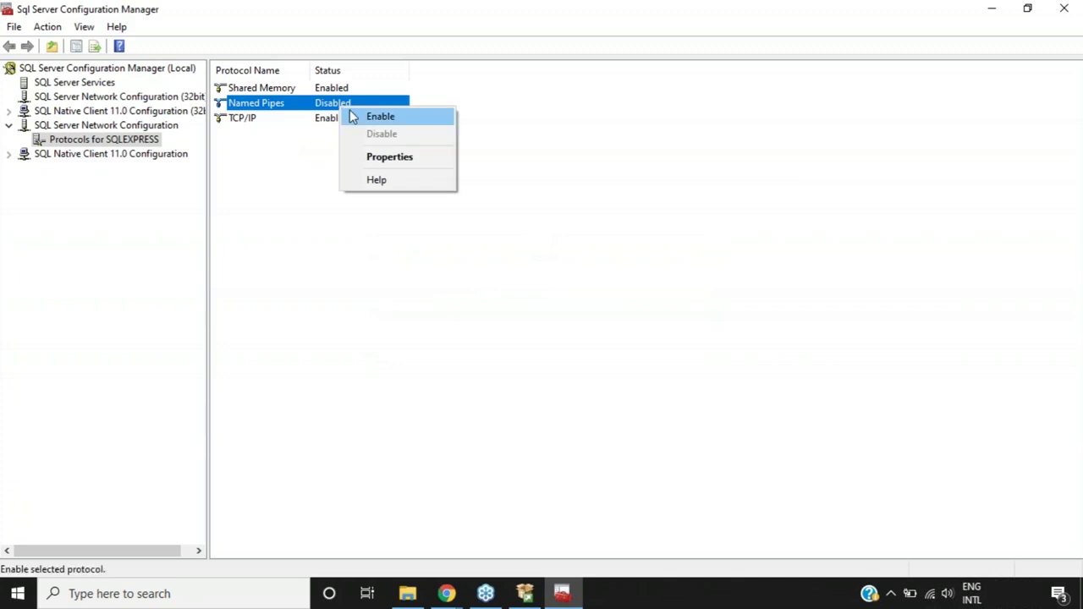
left_click(353, 116)
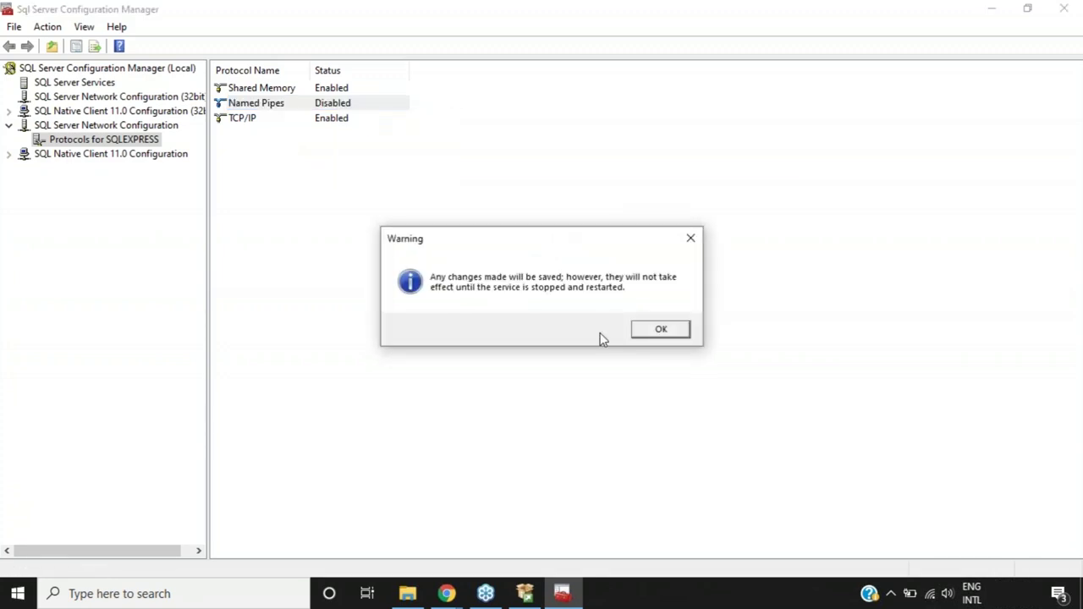
left_click(643, 328)
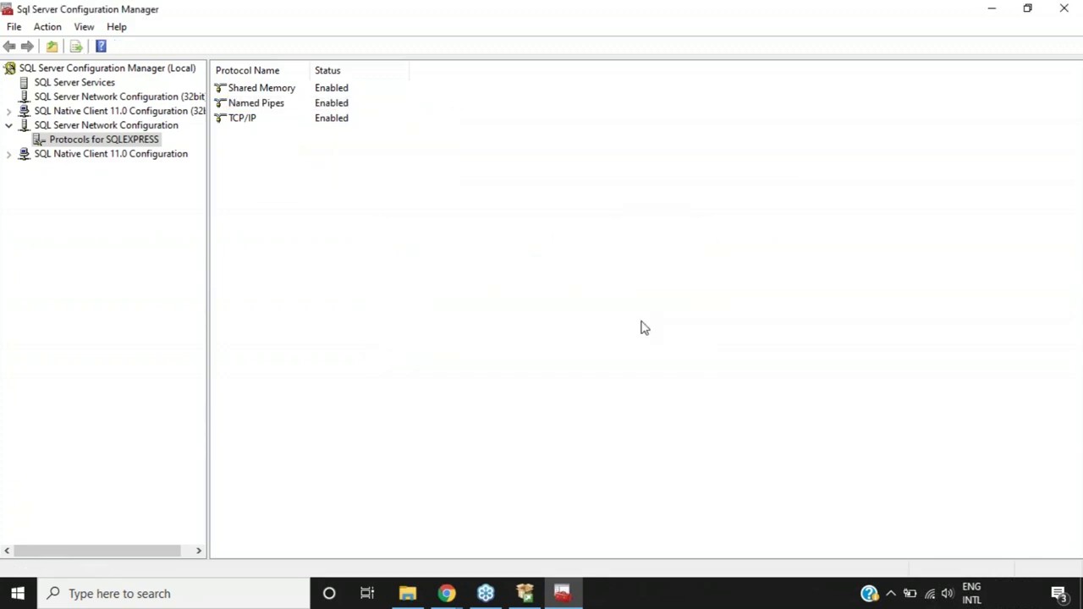
Step: Restart the SQL Server (SQLEXPRESS) service from the SQL Server Services list, widening the Name column first
left_click(100, 83)
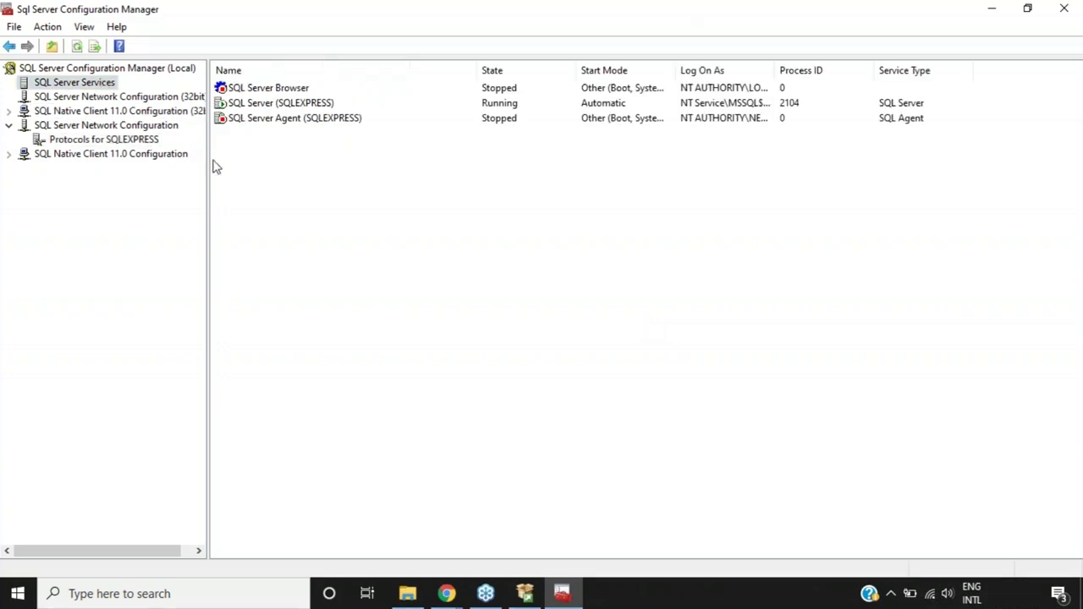
left_click_drag(482, 71, 539, 70)
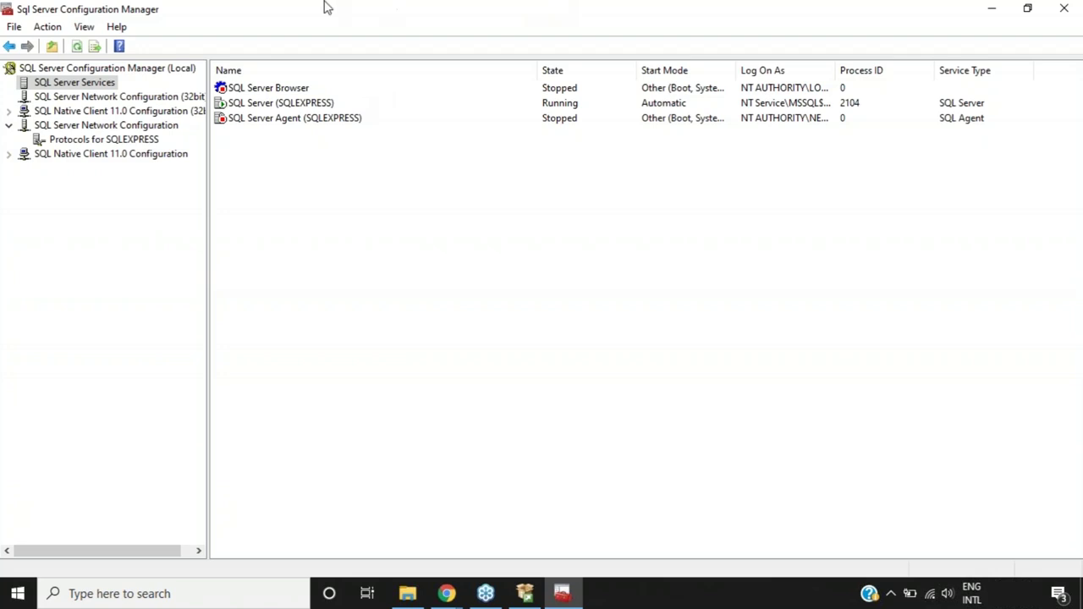
right_click(311, 100)
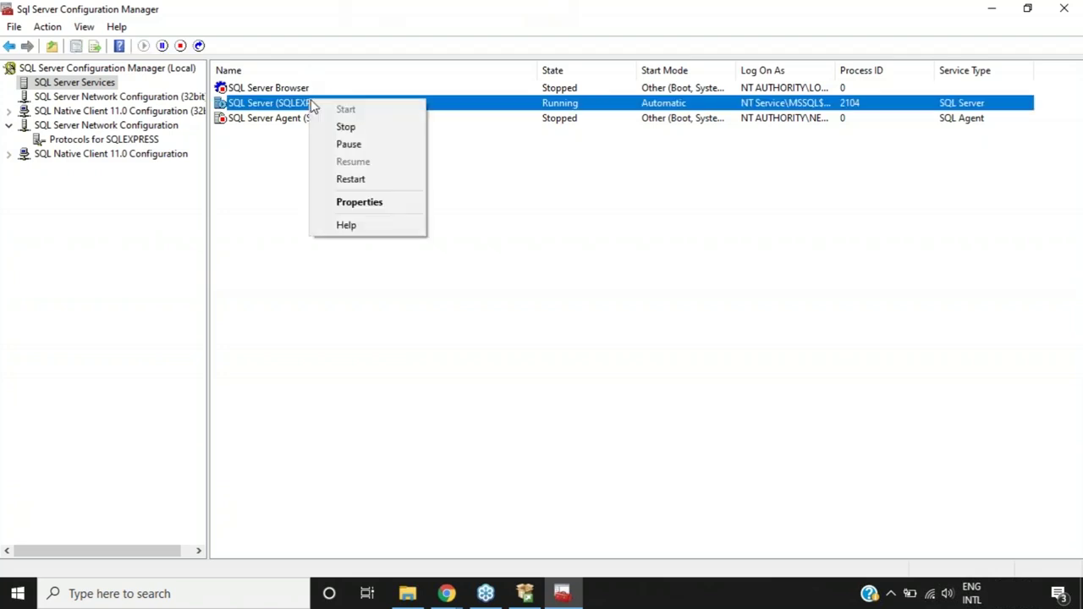
left_click(339, 185)
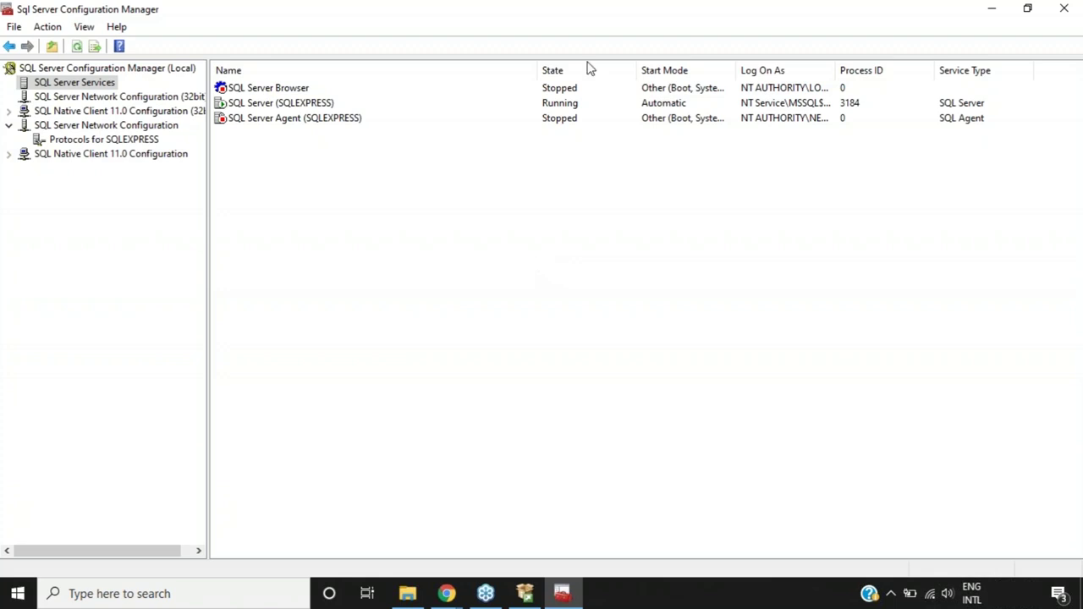
Step: Search for 'control' and go through Control Panel > Programs to Programs and Features
left_click(181, 597)
type("contr")
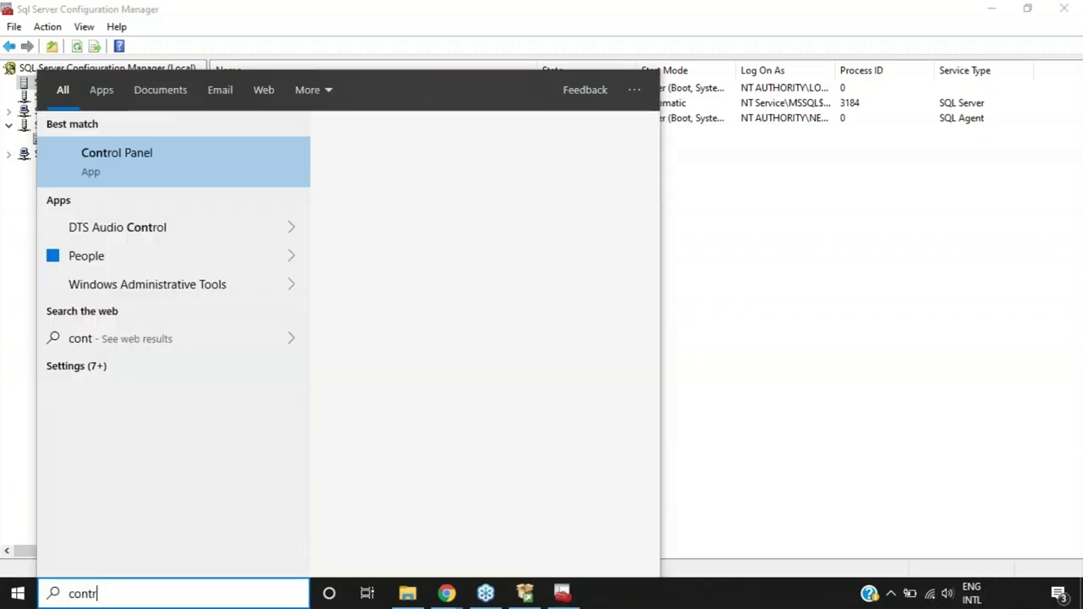
type("ol")
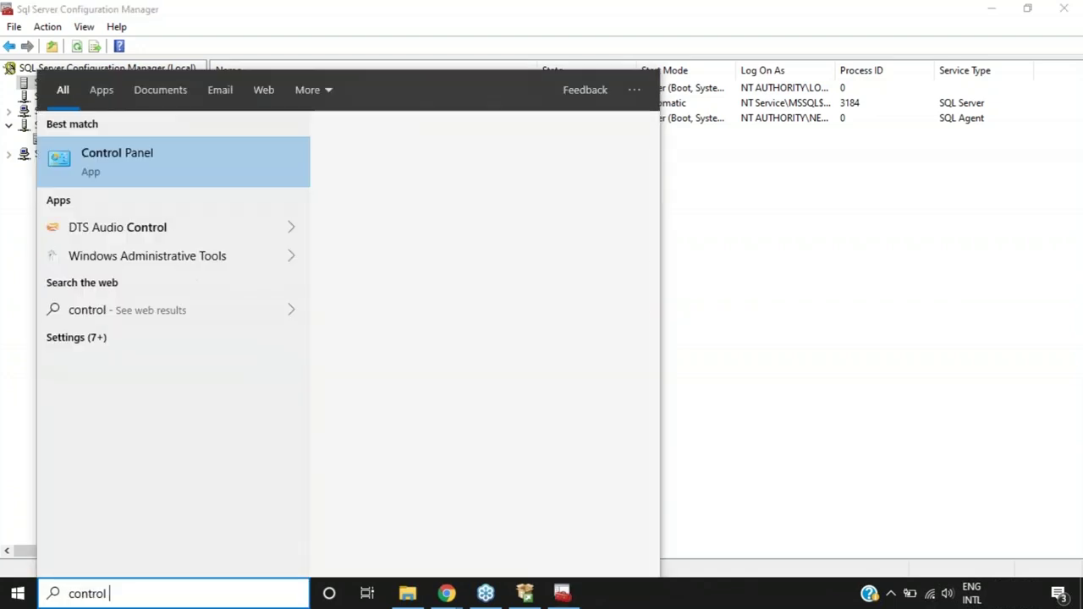
left_click(121, 174)
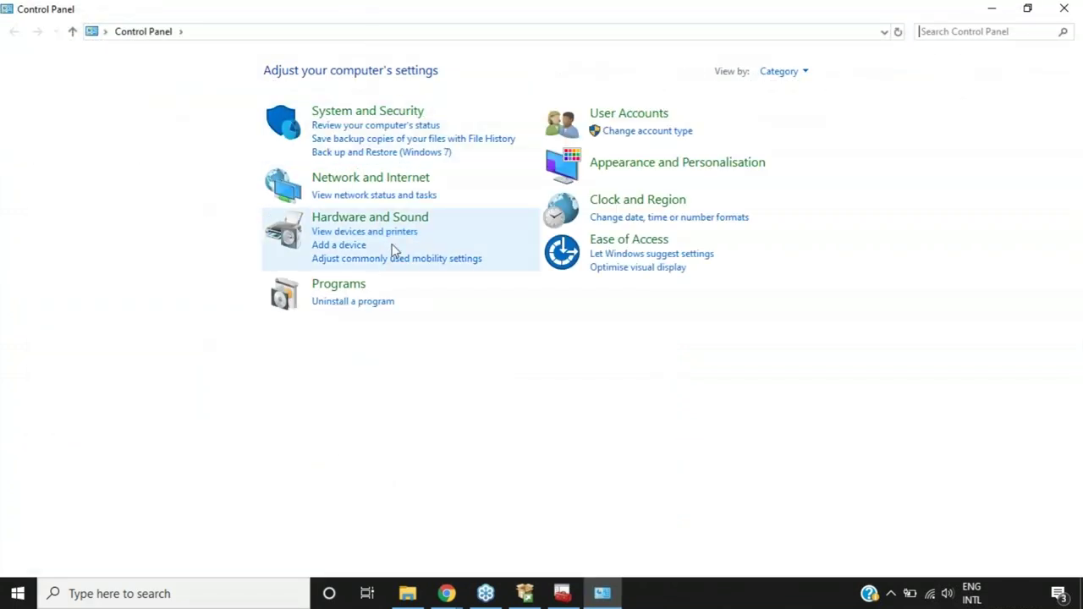
left_click(344, 287)
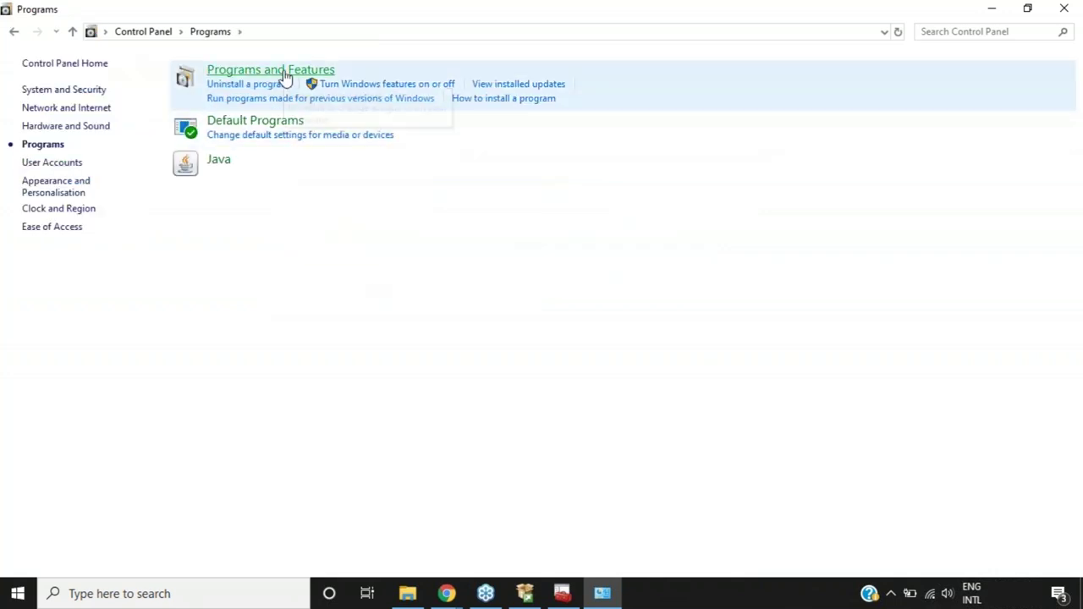
left_click(286, 71)
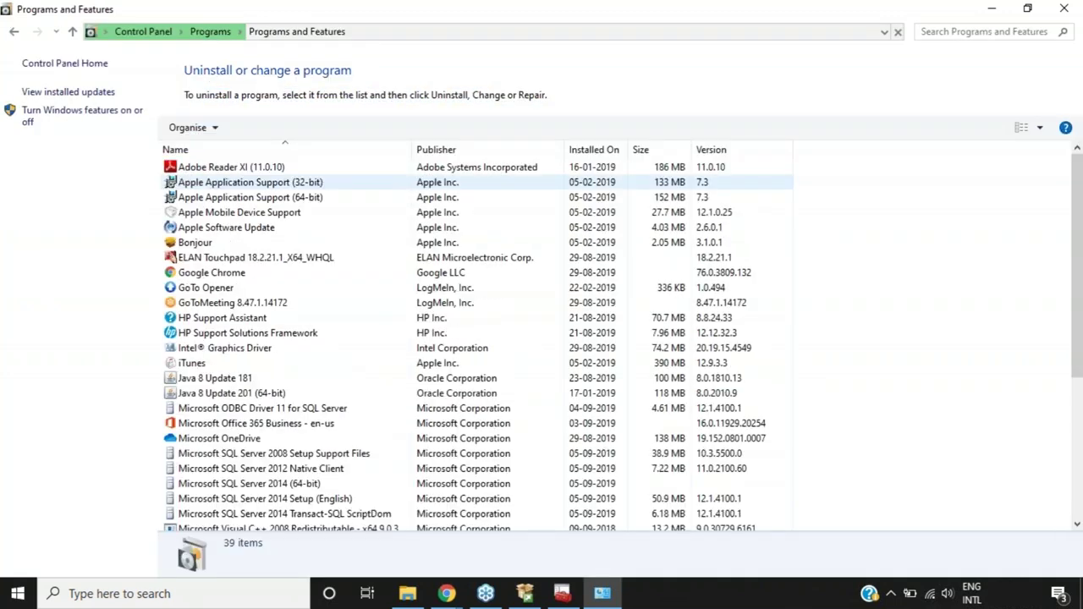
left_click(94, 118)
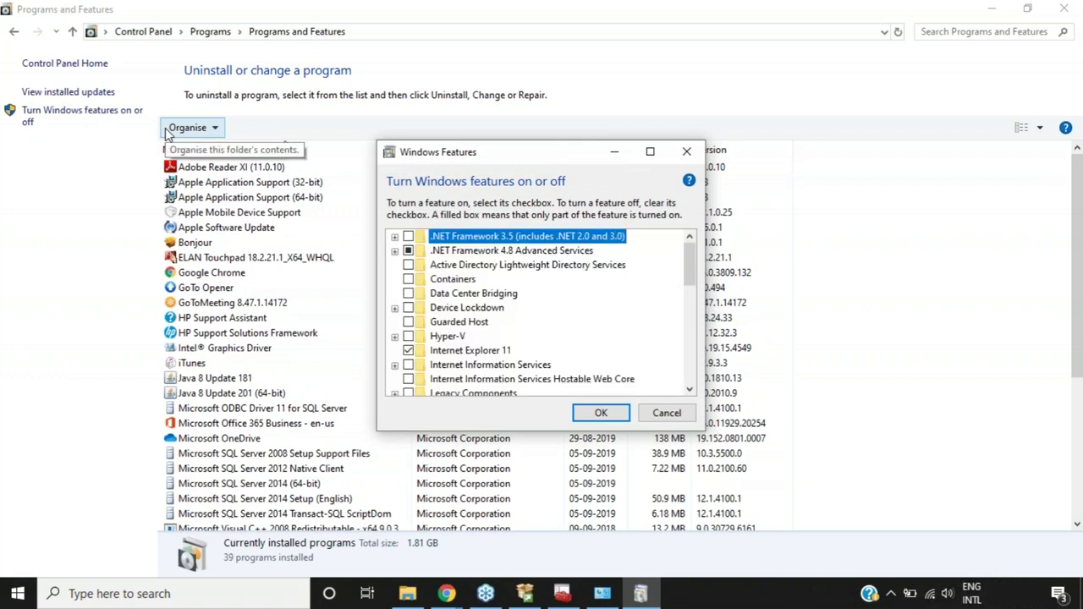
scroll(508, 310, "down", 2)
scroll(510, 310, "down", 5)
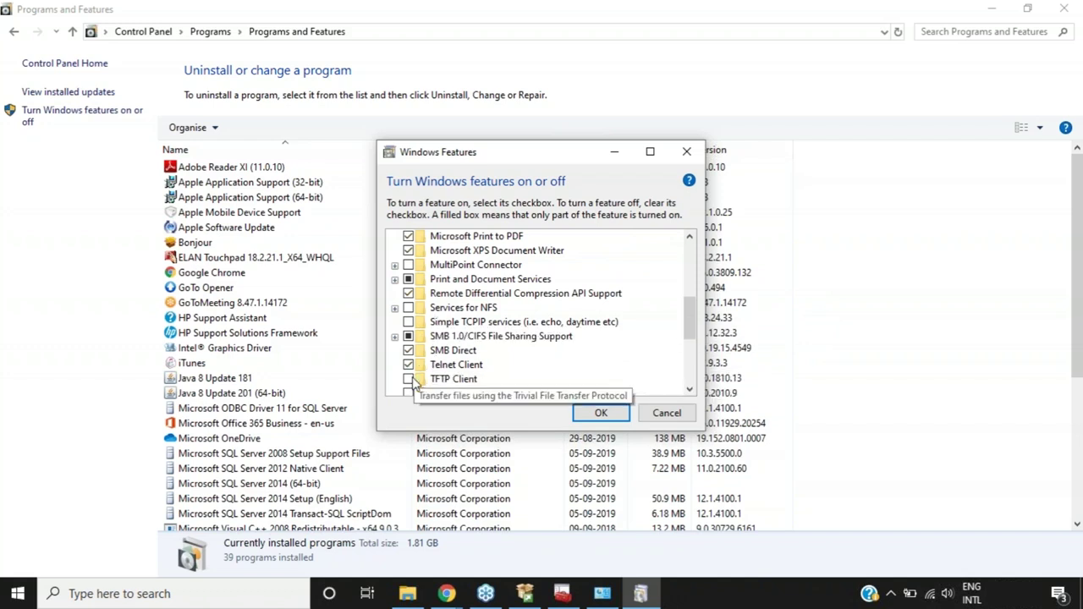
left_click(601, 414)
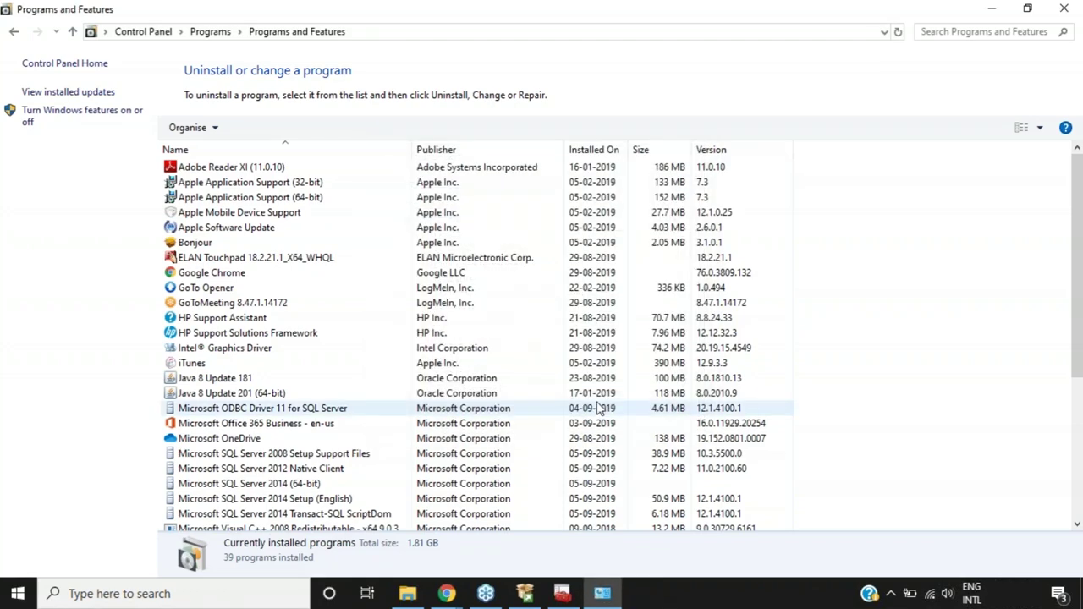
left_click(106, 597)
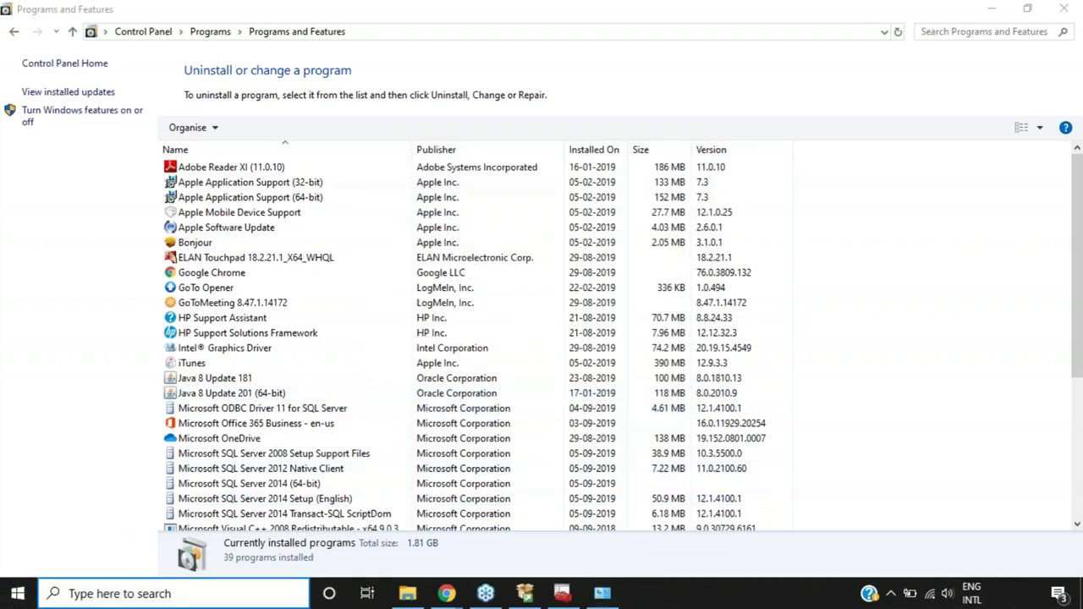
type("comm")
key("Return")
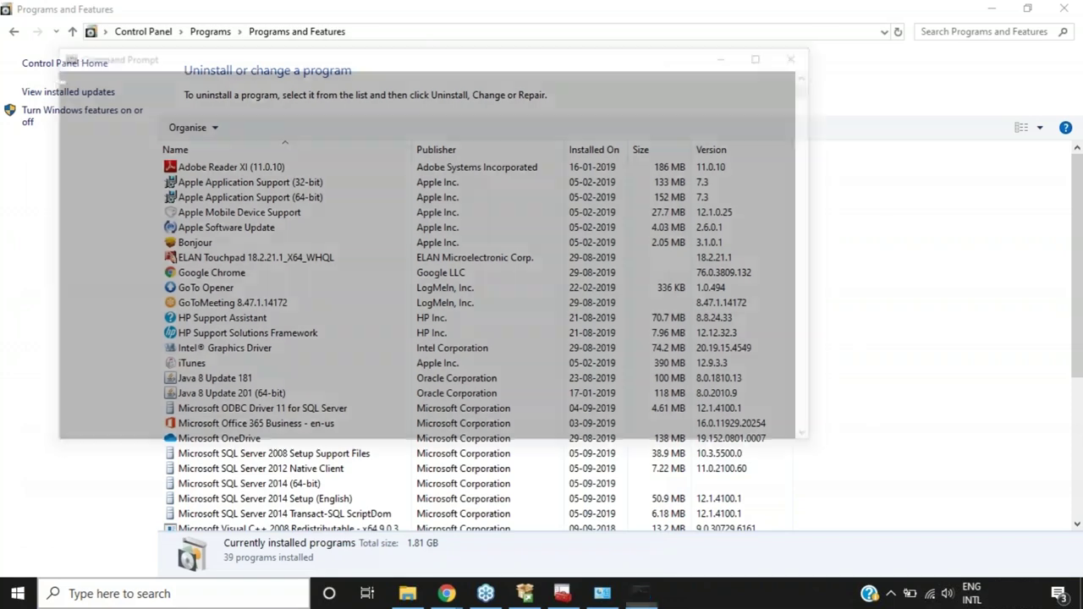
type("tel")
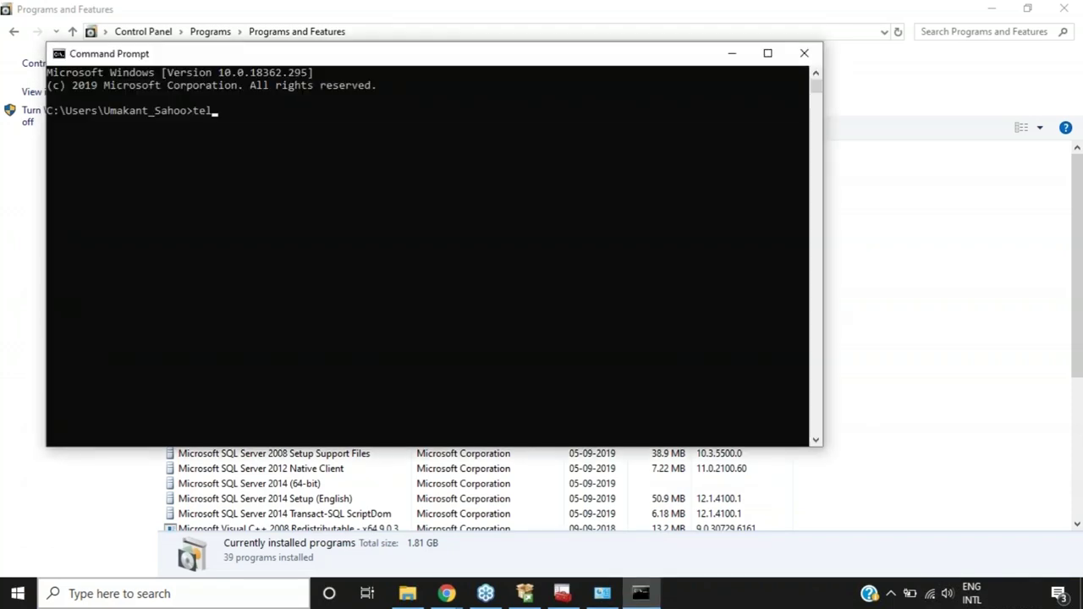
type("net localhost 1433")
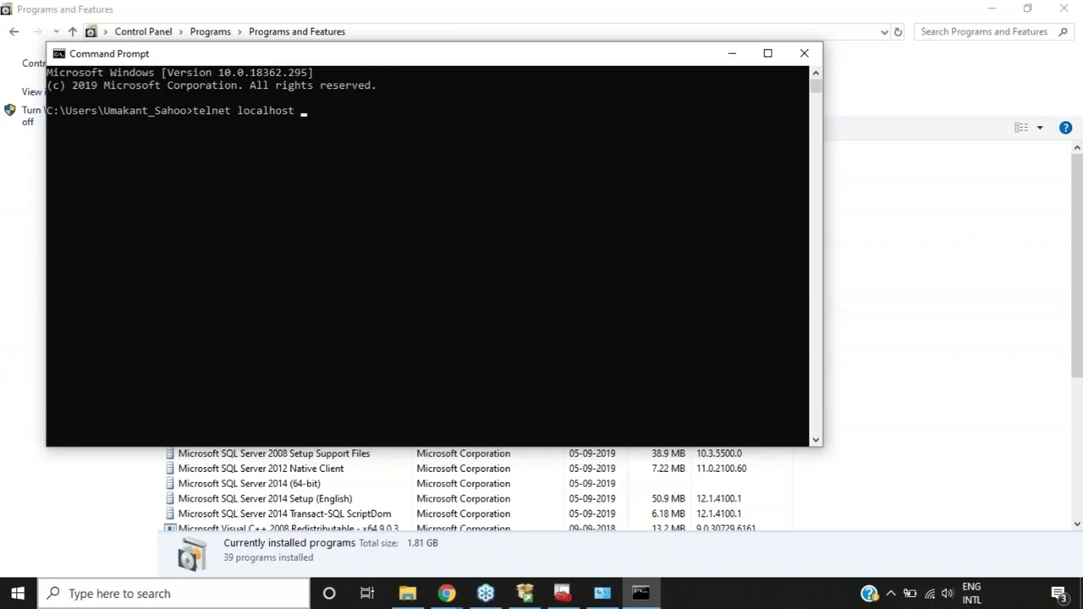
key("Return")
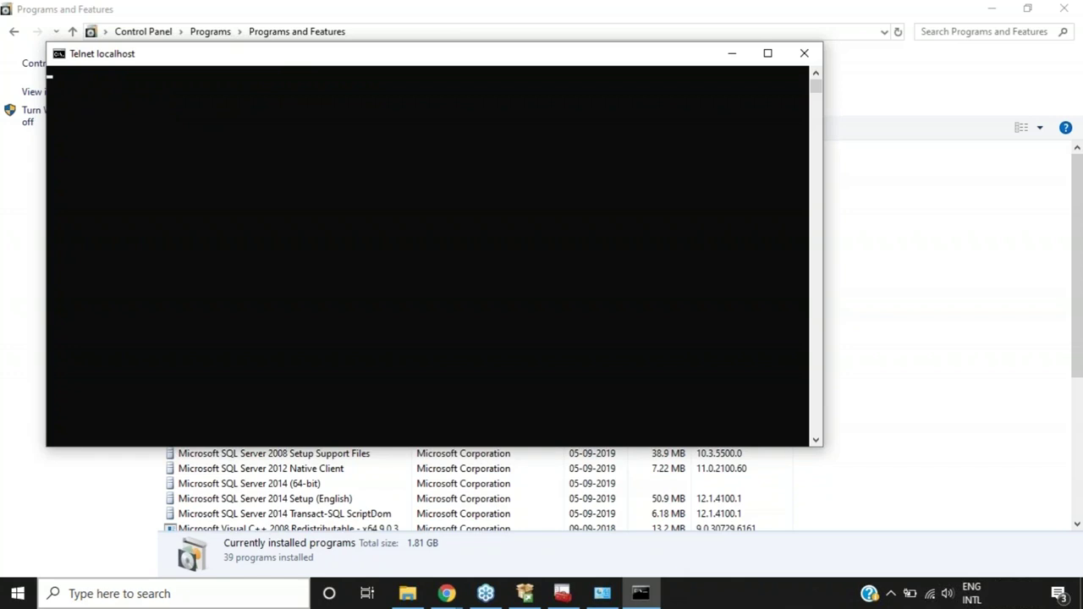
left_click(793, 61)
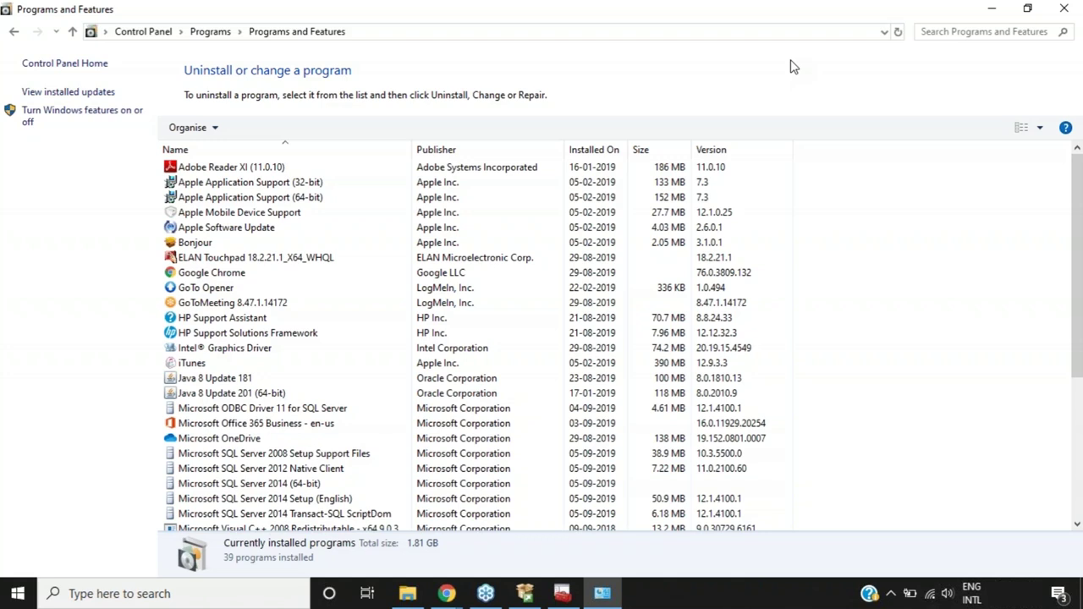
Step: Close SQL Server Installation Center and SQL Server Configuration Manager, leaving Programs and Features open
key("alt+Tab")
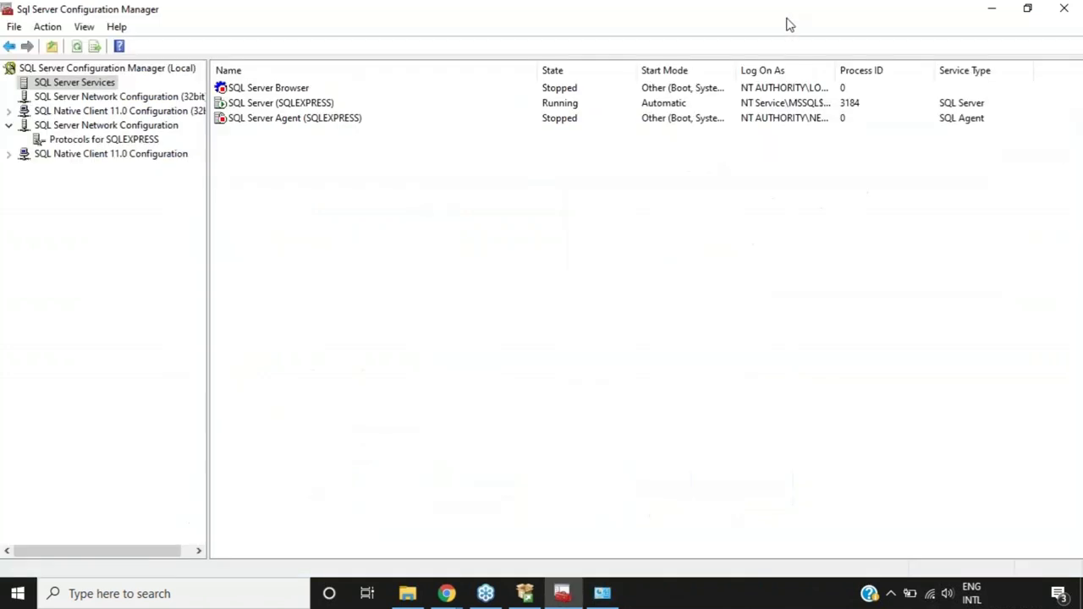
key("alt+Tab")
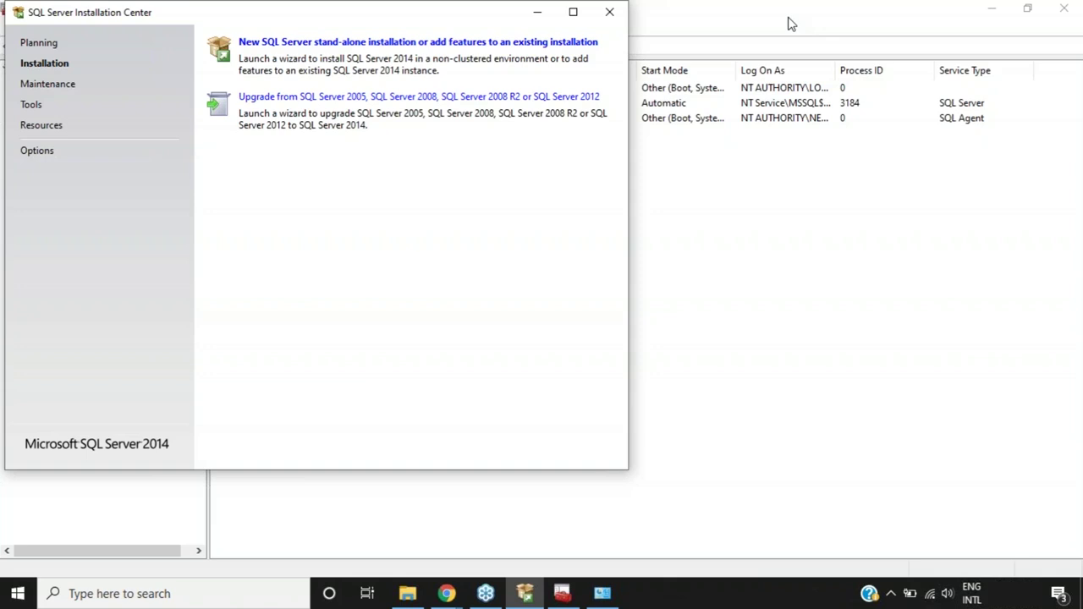
left_click(610, 12)
left_click(1064, 8)
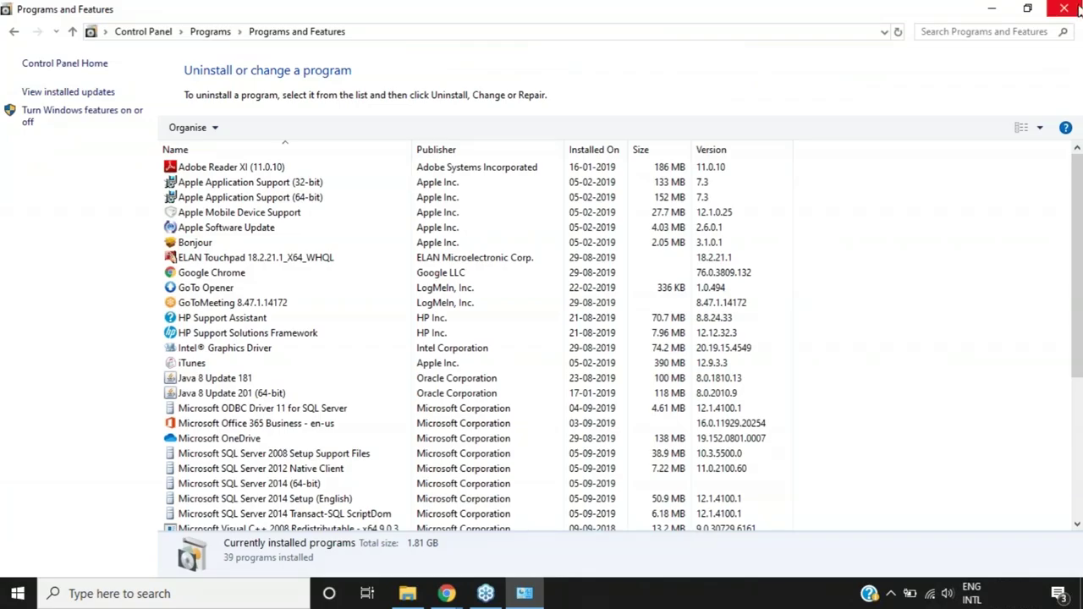
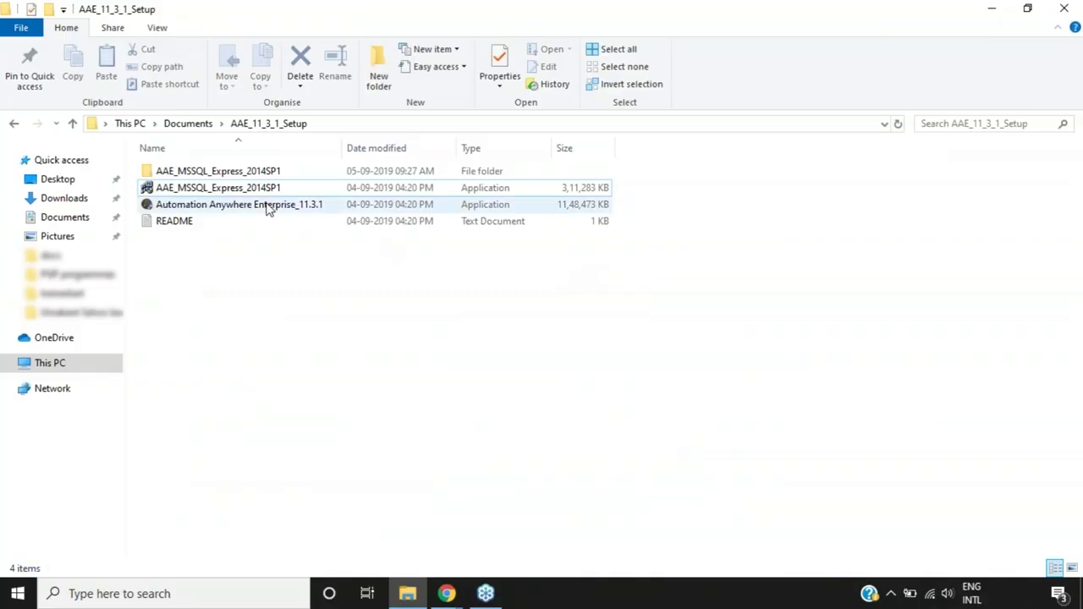
Step: Run the Automation Anywhere Enterprise_11.3.1 installer as administrator
left_click(268, 207)
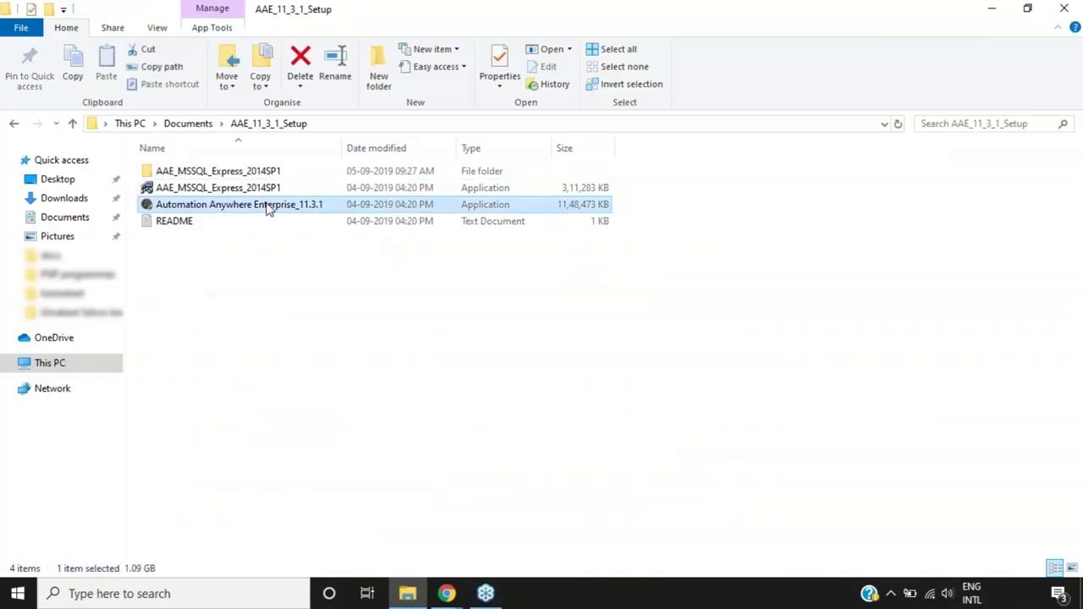
right_click(268, 207)
left_click(305, 232)
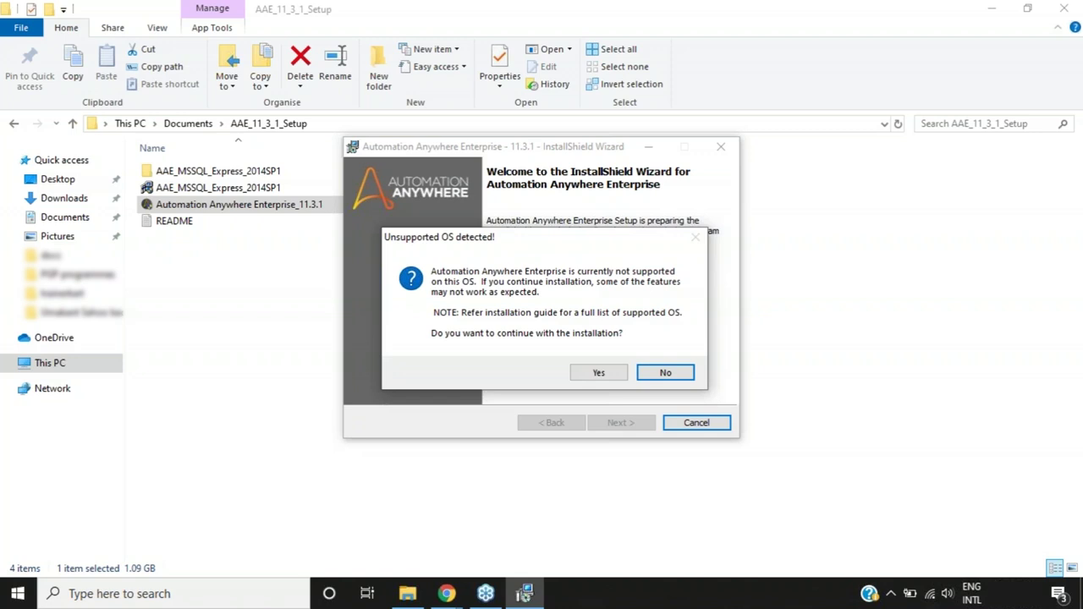
Step: Dismiss the unsupported OS warning, accept the license terms, and advance to setup type selection
left_click(598, 373)
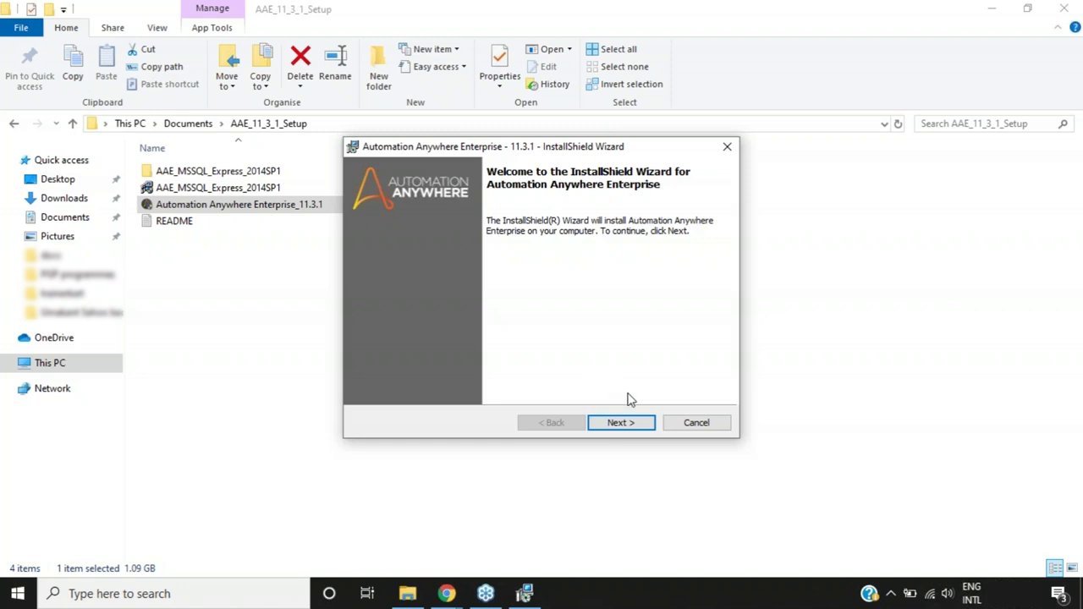
left_click(631, 425)
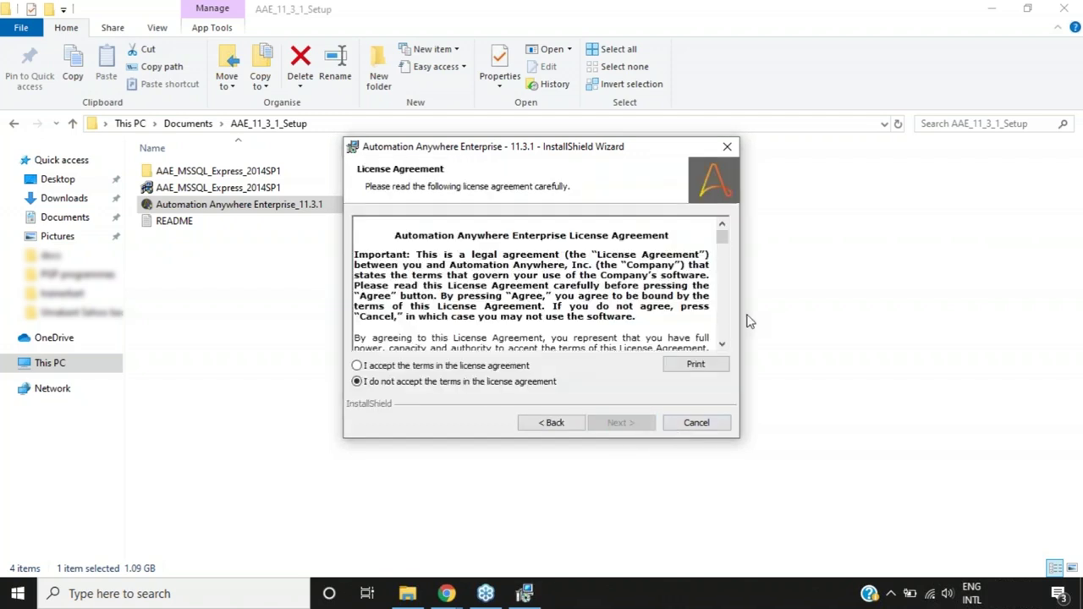
left_click(357, 366)
scroll(630, 337, "down", 5)
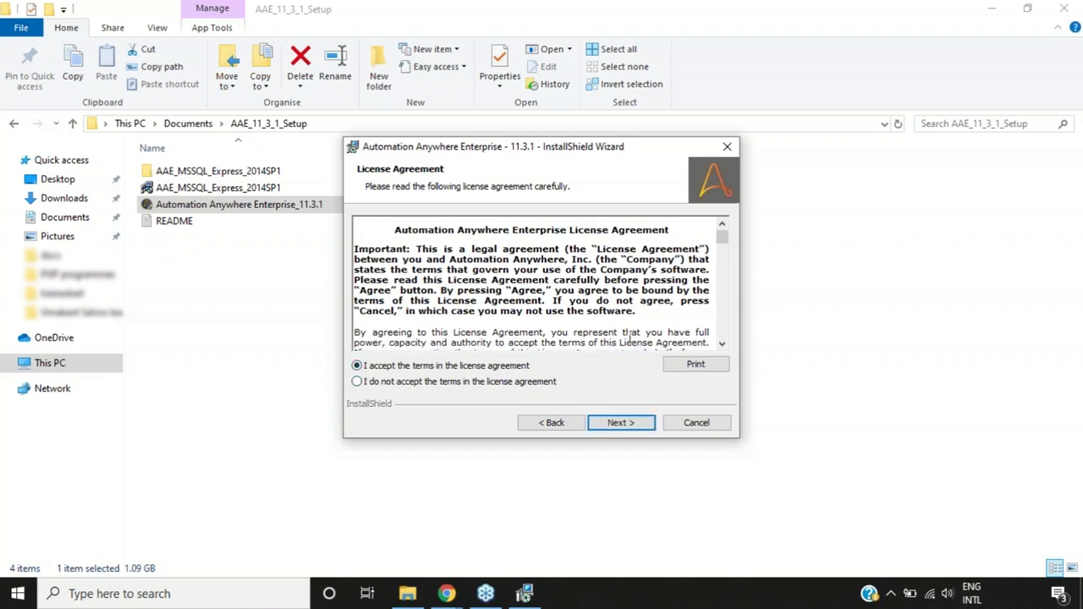
scroll(629, 337, "down", 3)
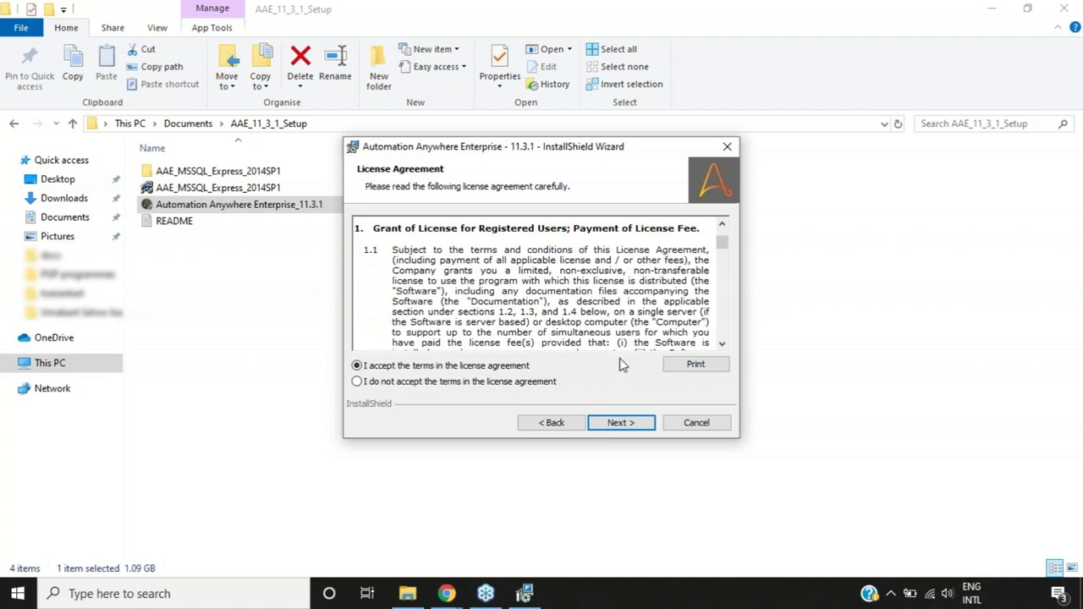
left_click(625, 429)
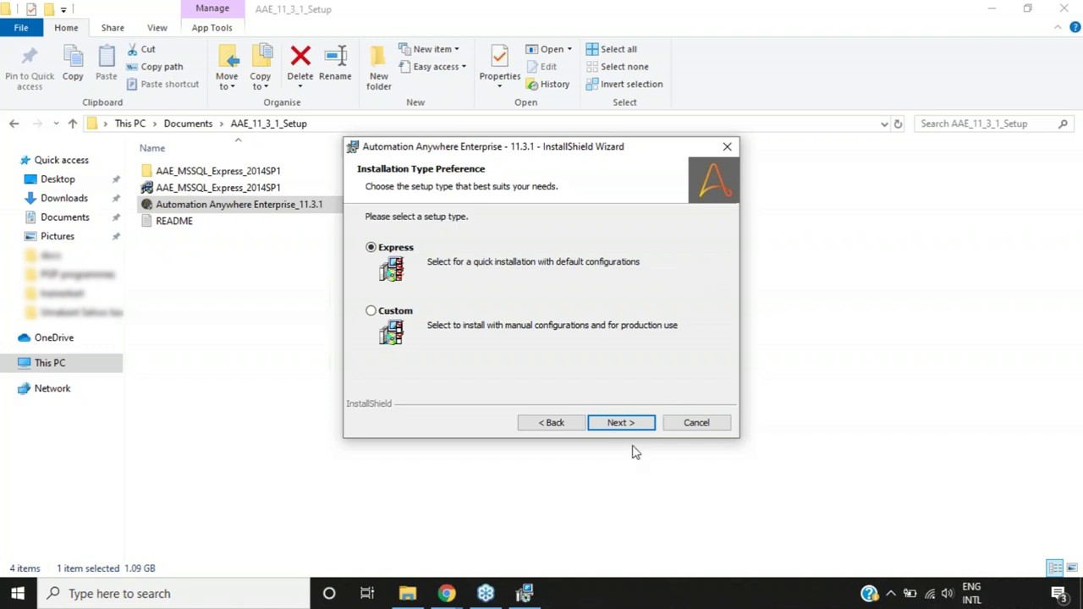
Step: Continue with Express setup and the default Database Server settings
left_click(619, 423)
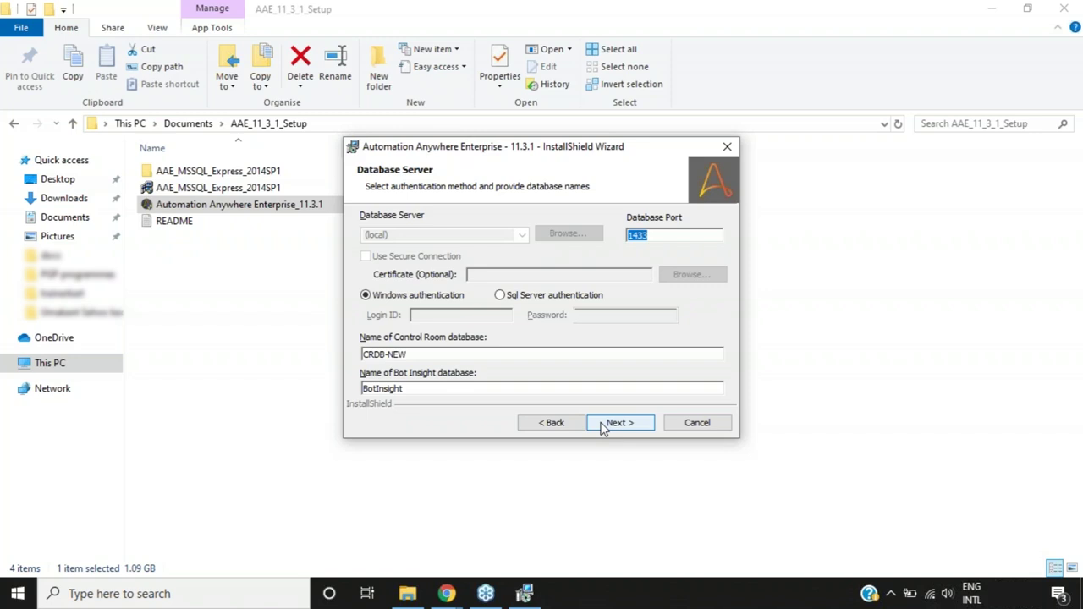
left_click(604, 425)
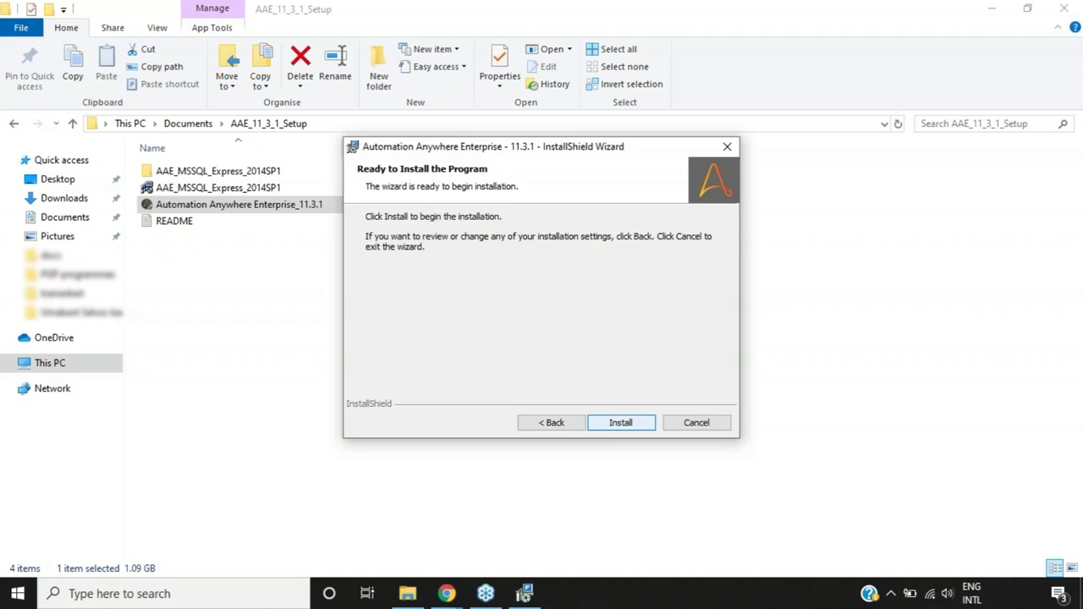
Step: Install the product, finish with Launch Automation Anywhere Enterprise checked, and bring up Control Room
key("Return")
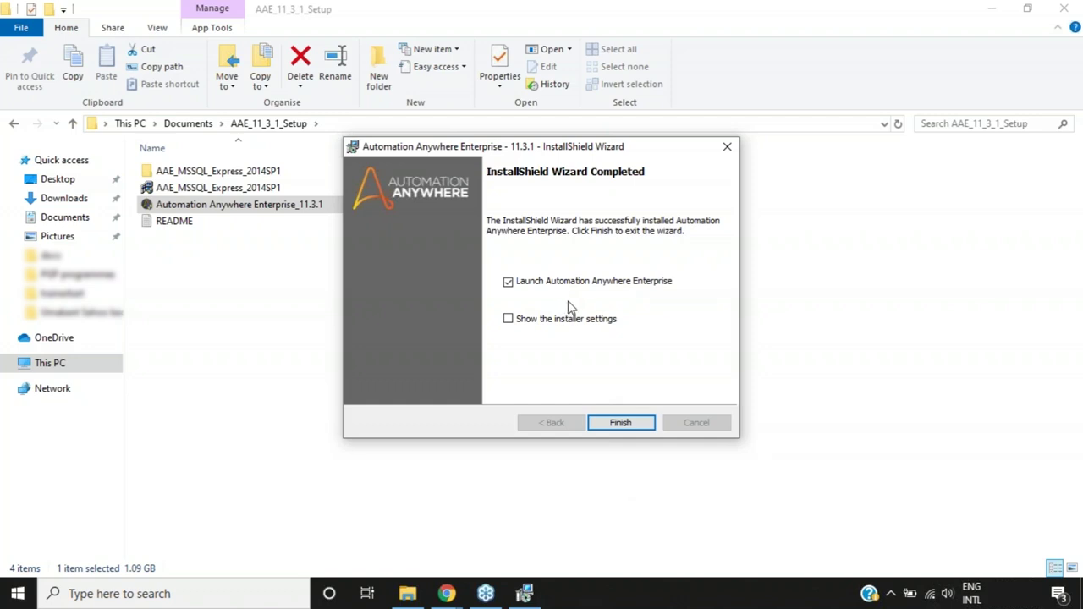
left_click(633, 423)
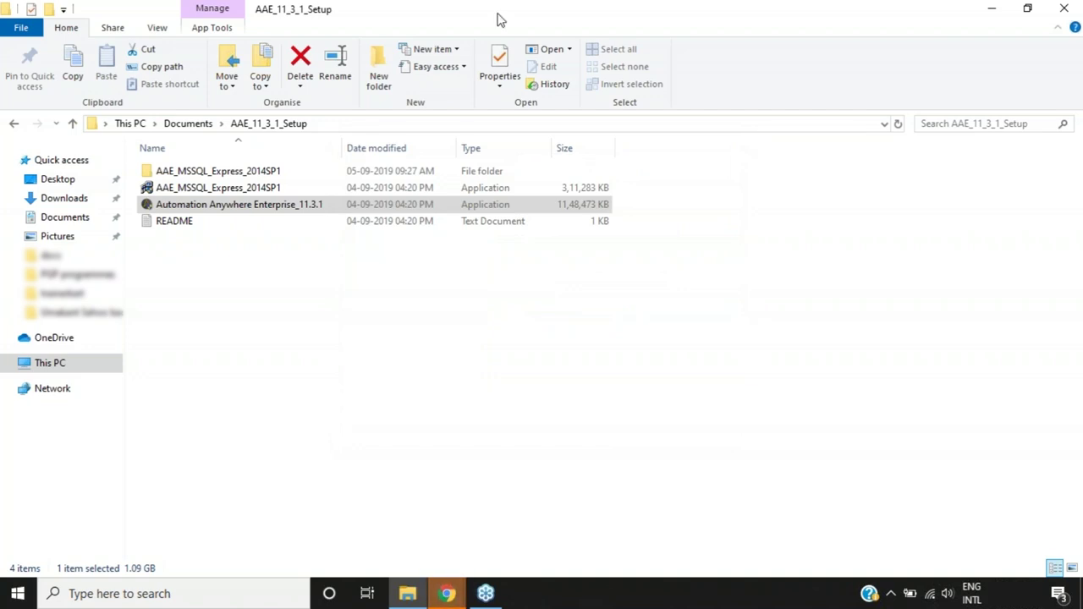
left_click(451, 593)
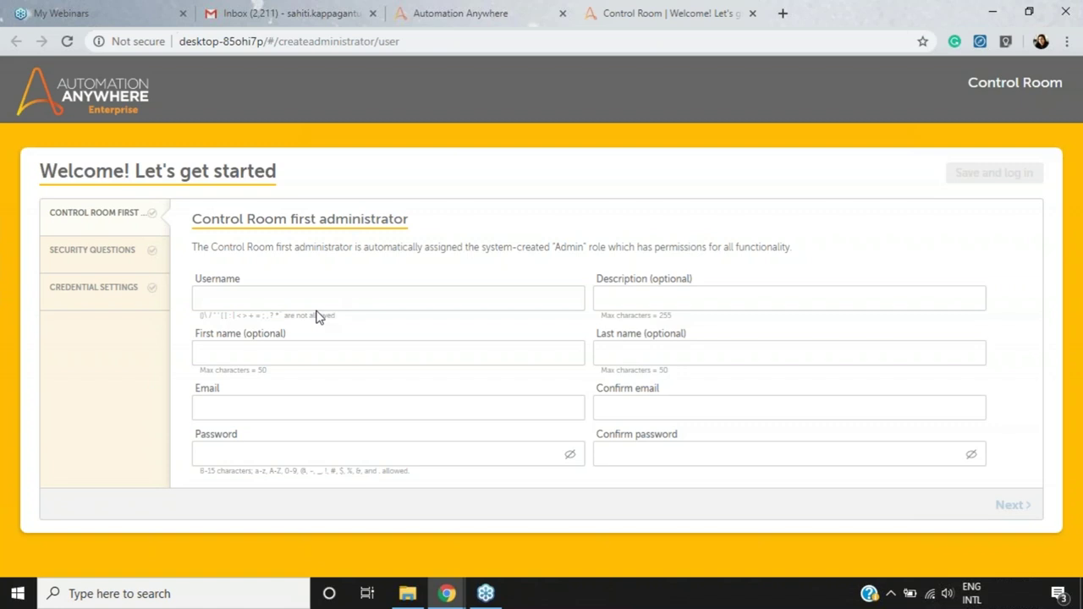
Step: Enter username admin, first name trainer, and the administrator's e-mail and its confirmation
type("admin")
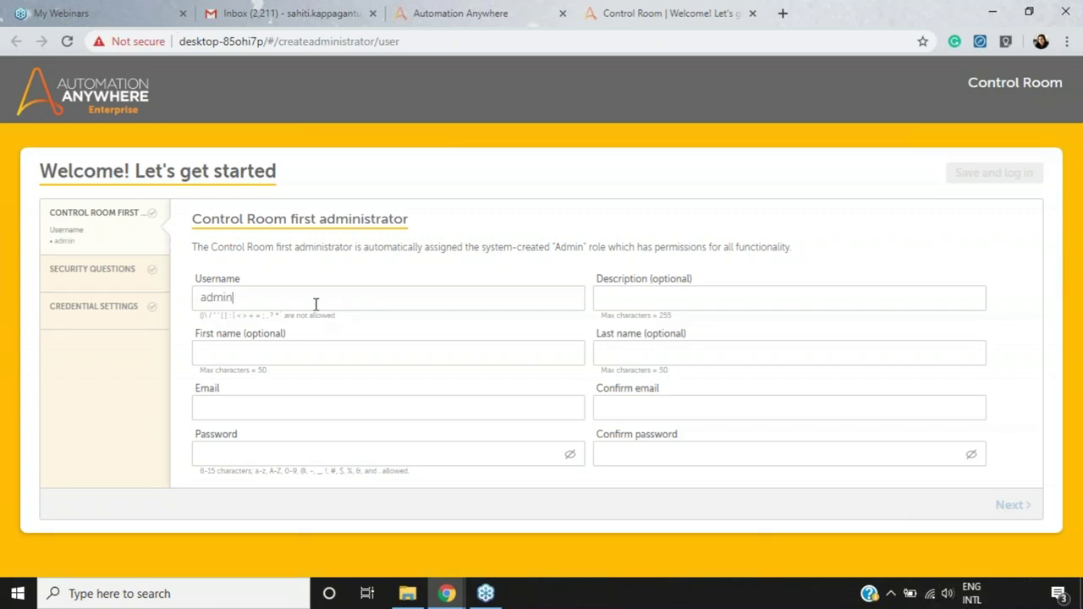
left_click(305, 352)
type("trainer")
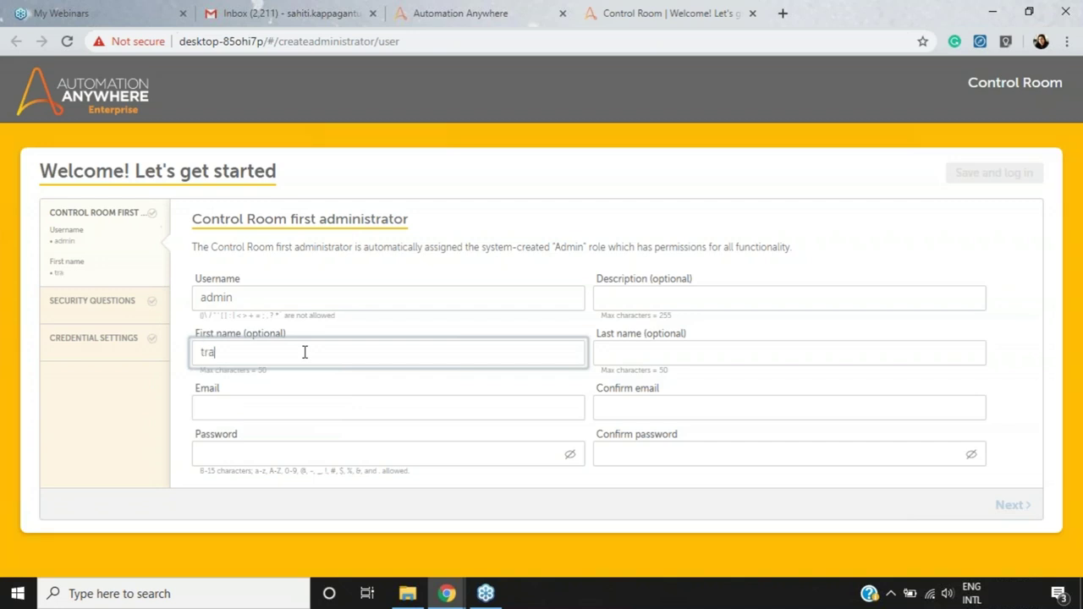
left_click(275, 413)
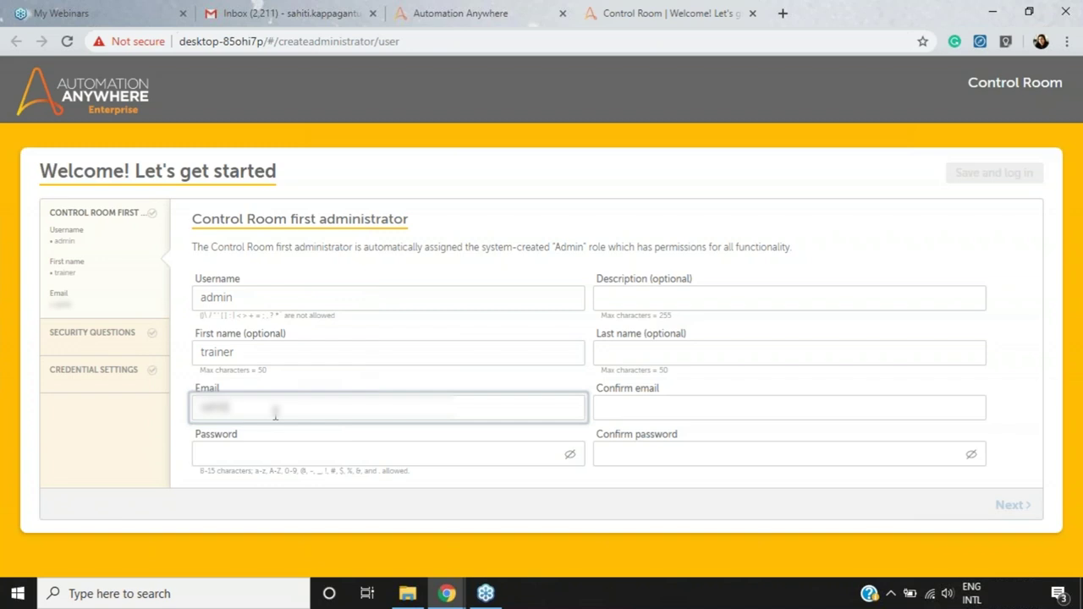
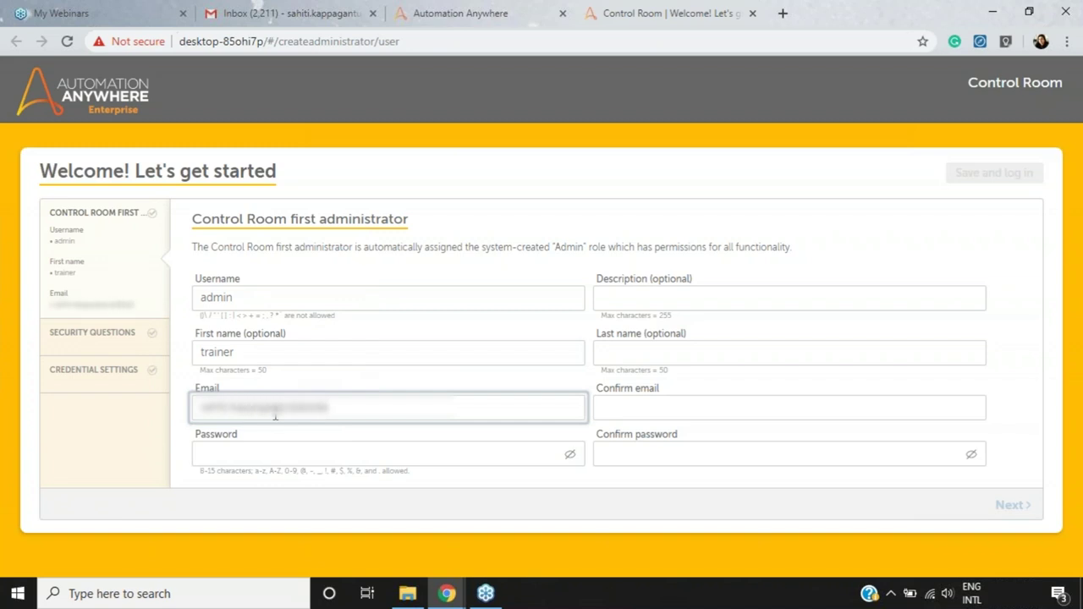
key("Tab")
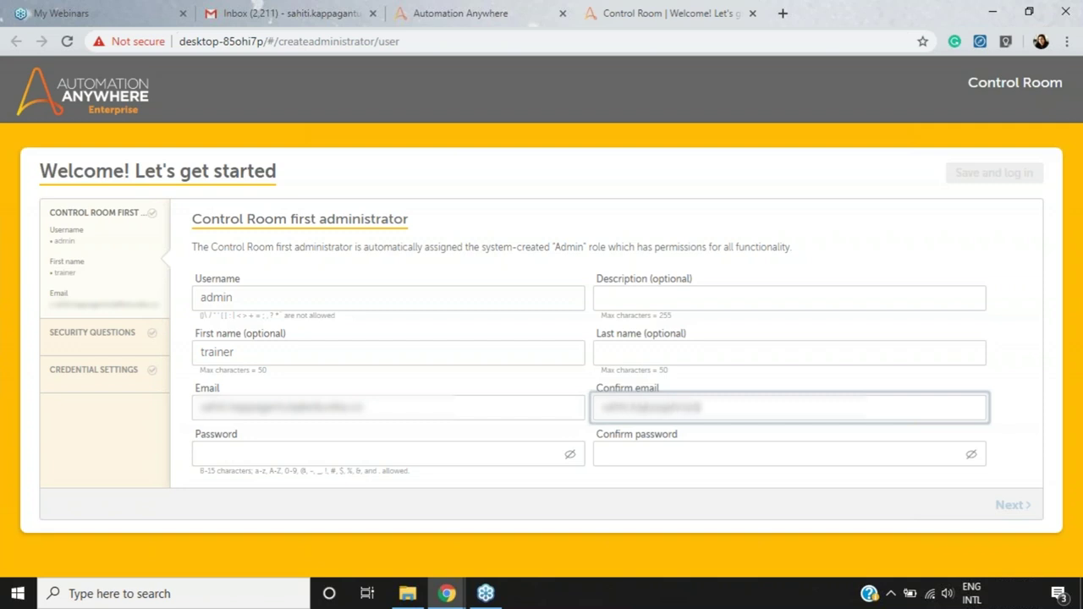
Step: Enter the administrator password and a matching password confirmation
left_click(284, 451)
type("•••••••")
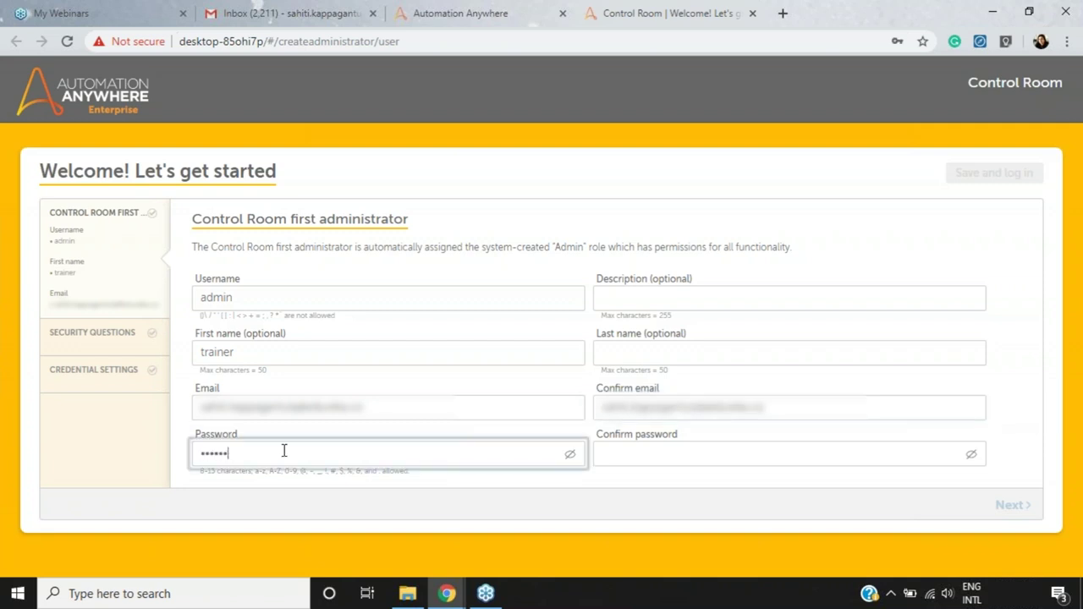
left_click(639, 444)
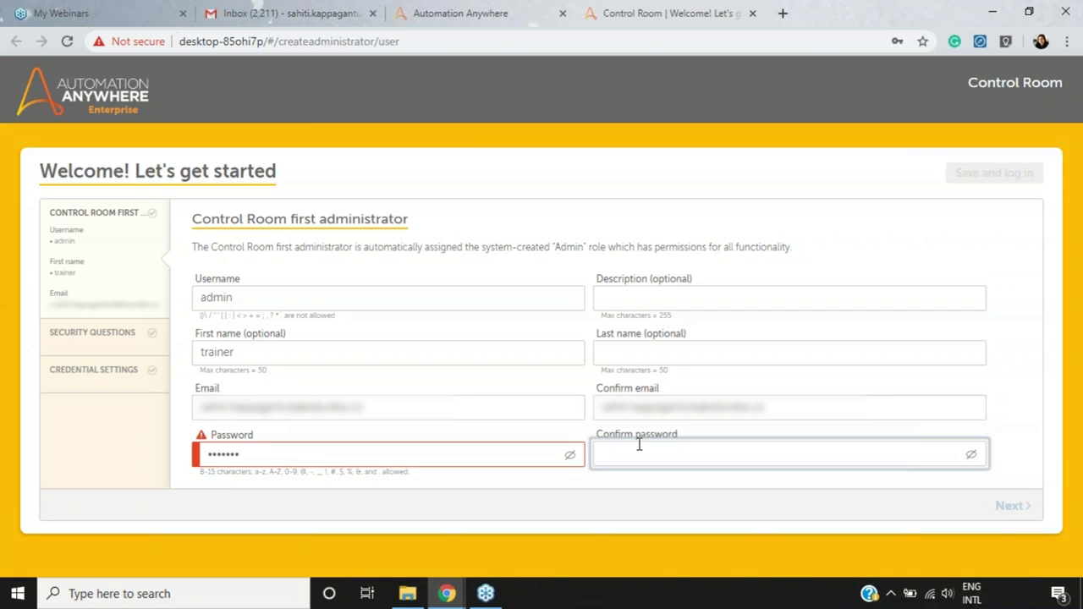
left_click(209, 428)
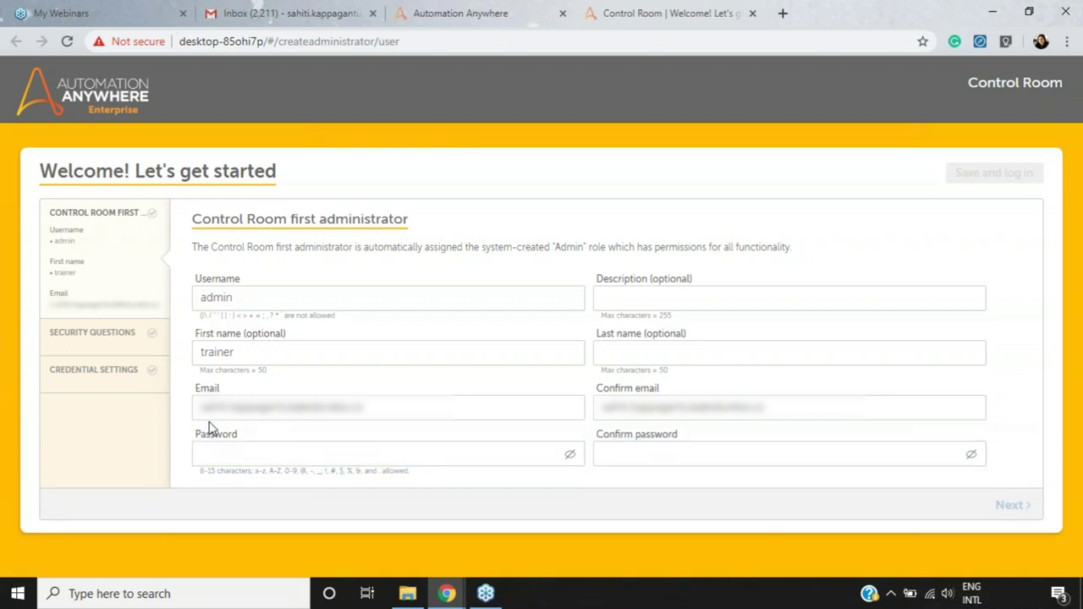
type("•")
key("Tab")
key("ctrl+v")
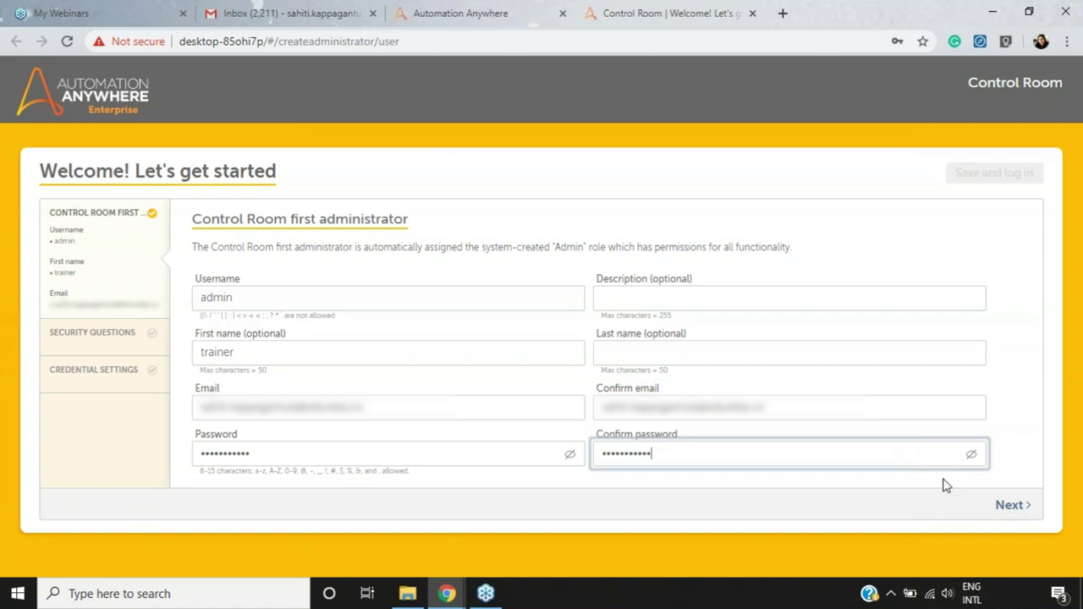
Step: Submit the admin details and set security question 'What is your company name' with an answer
left_click(1004, 501)
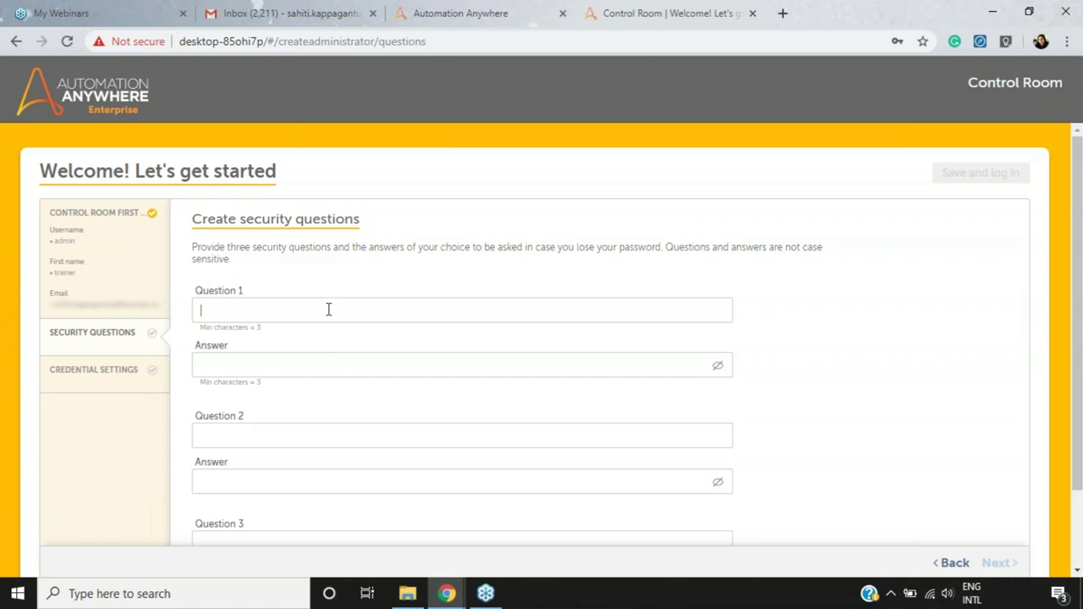
type("What ")
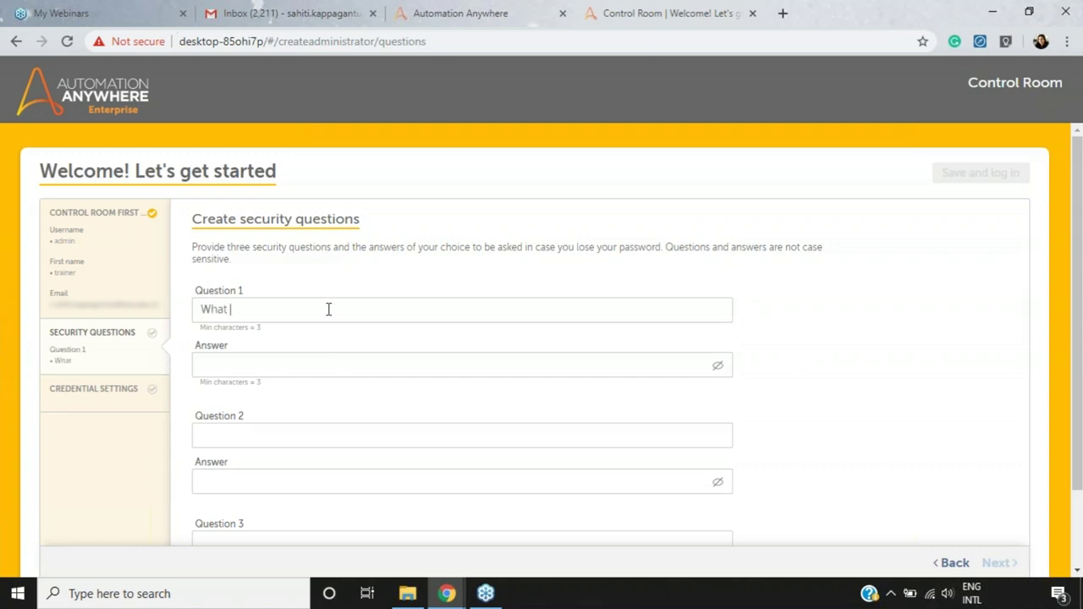
type("is your company name")
left_click(280, 354)
Step: Add questions 'What are the random numbers you choose' and 'Most common Symbol' with answers
left_click(246, 430)
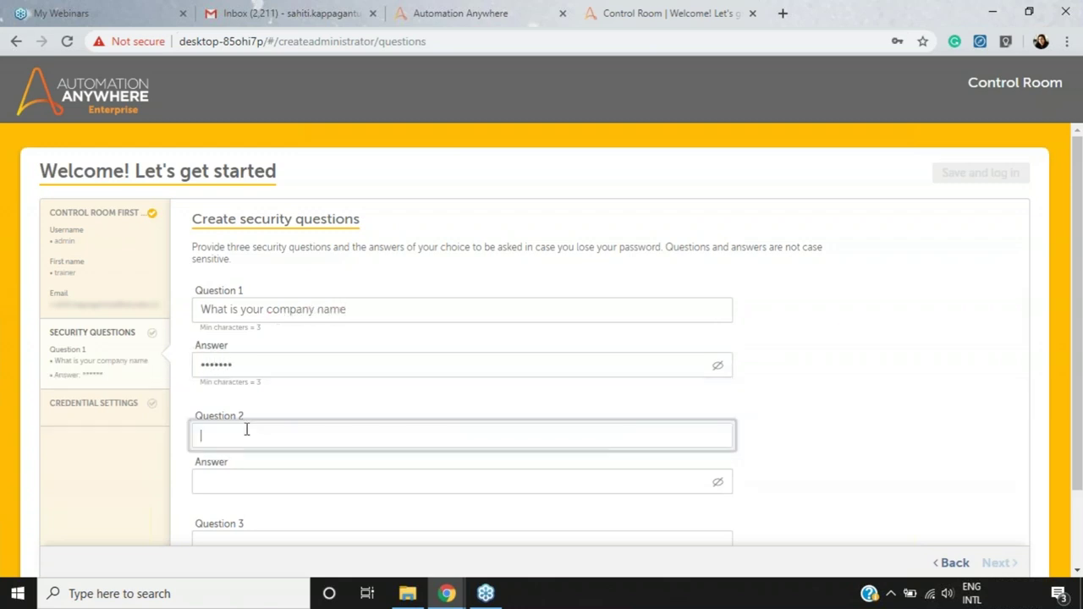
type("What ar")
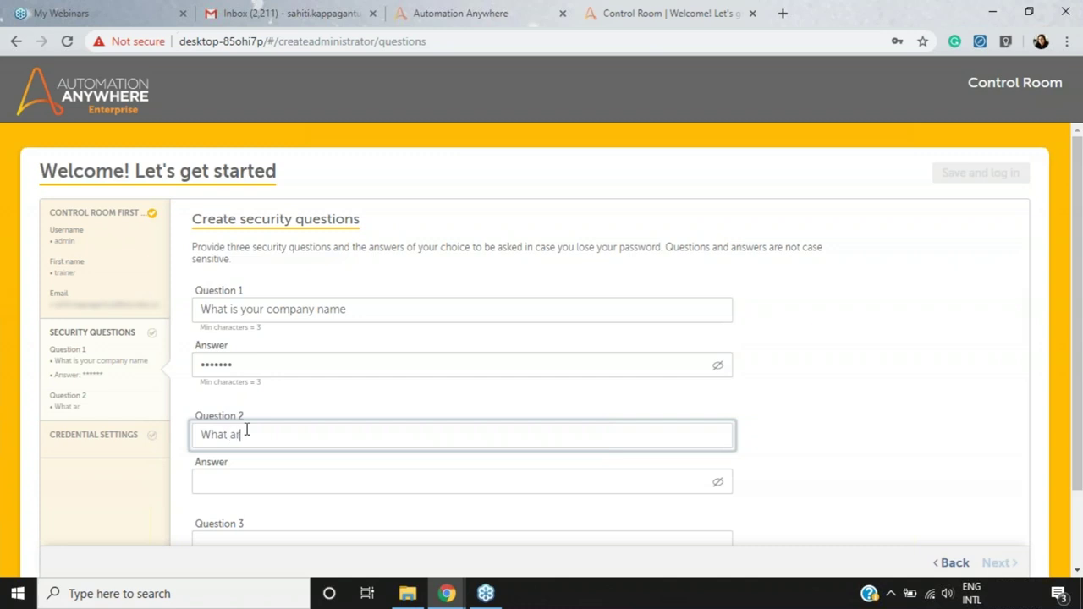
type("e the random number")
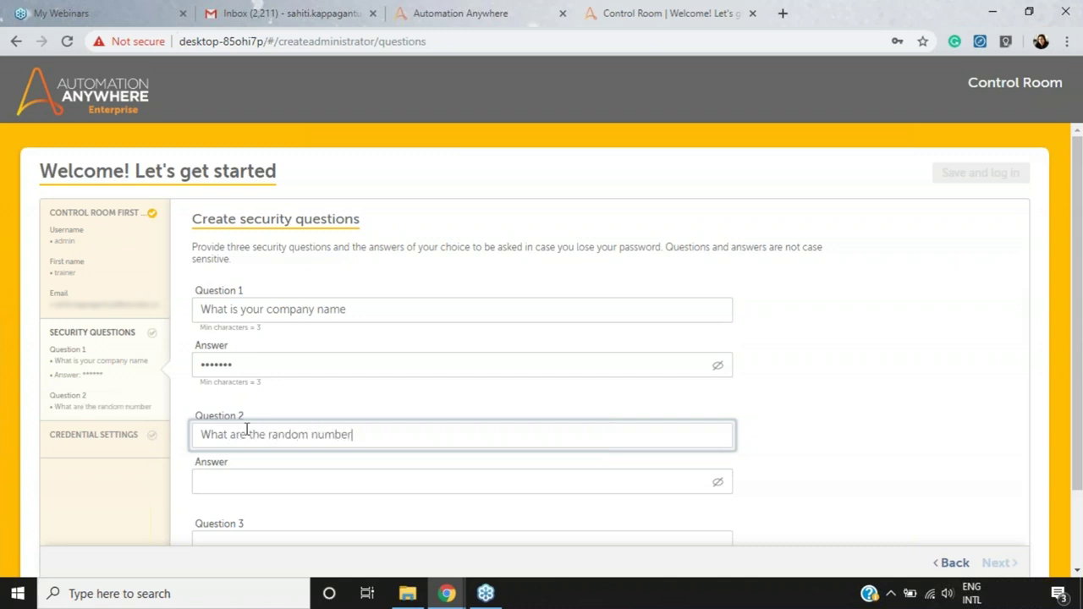
type("s you choose")
scroll(246, 419, "down", 1)
left_click(247, 412)
left_click(242, 457)
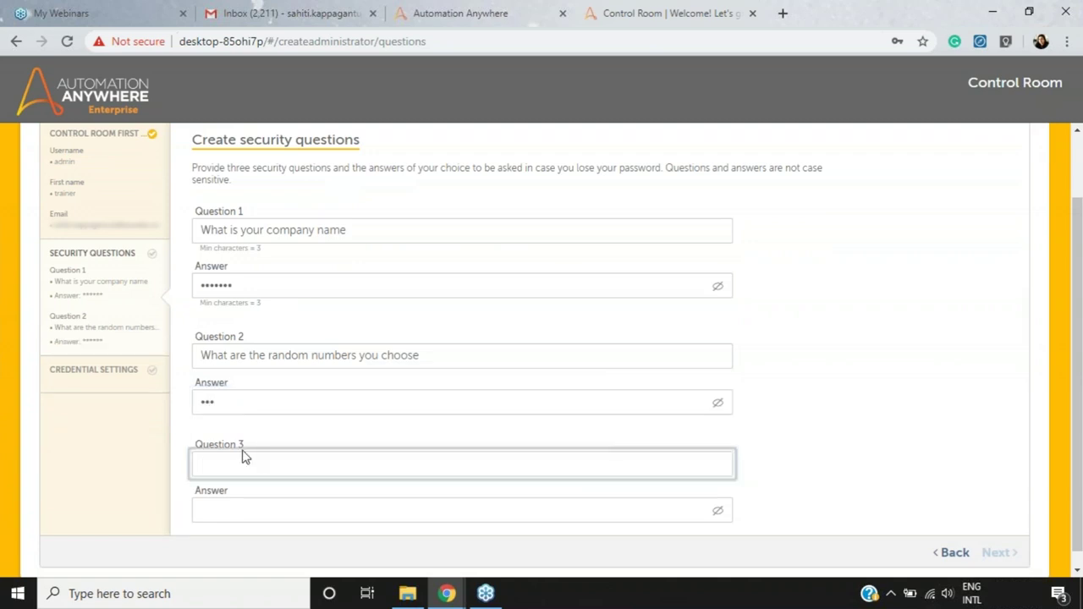
type("Most")
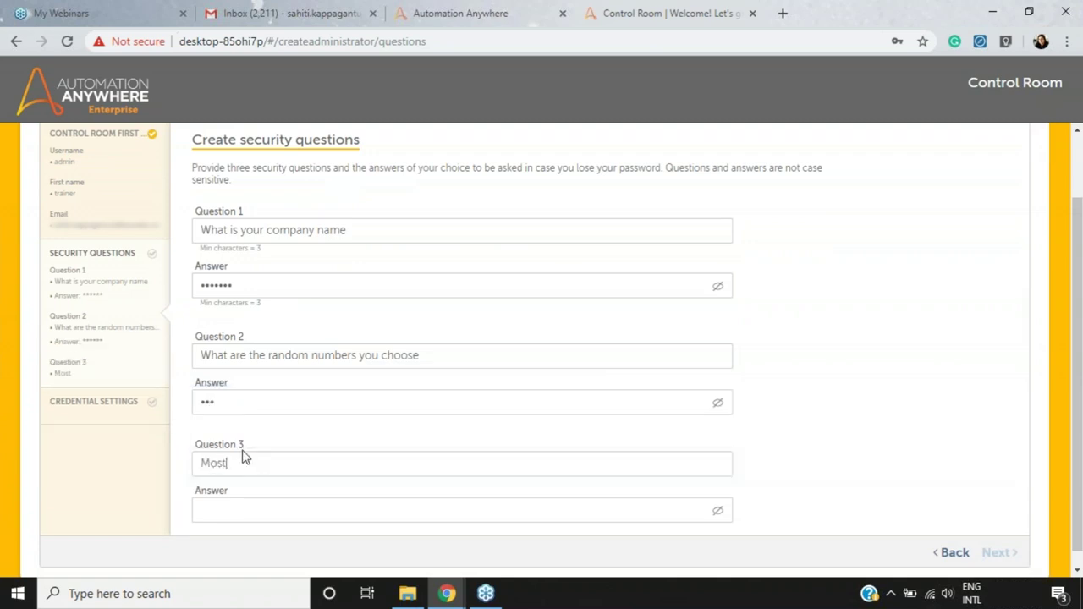
type(" common Sym b")
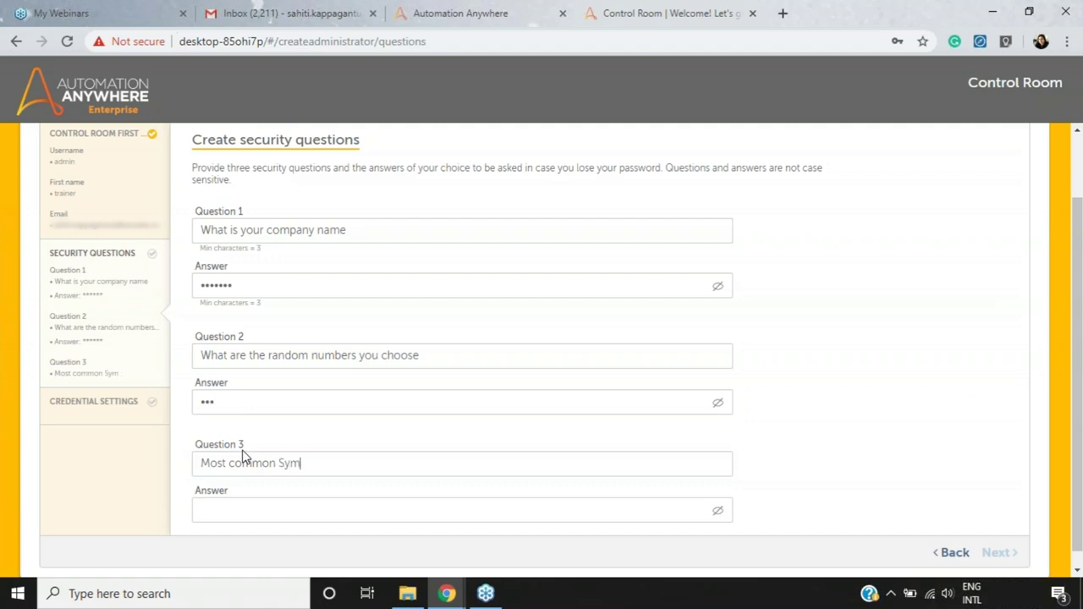
key("BackSpace")
key("BackSpace")
type("bol")
left_click(603, 508)
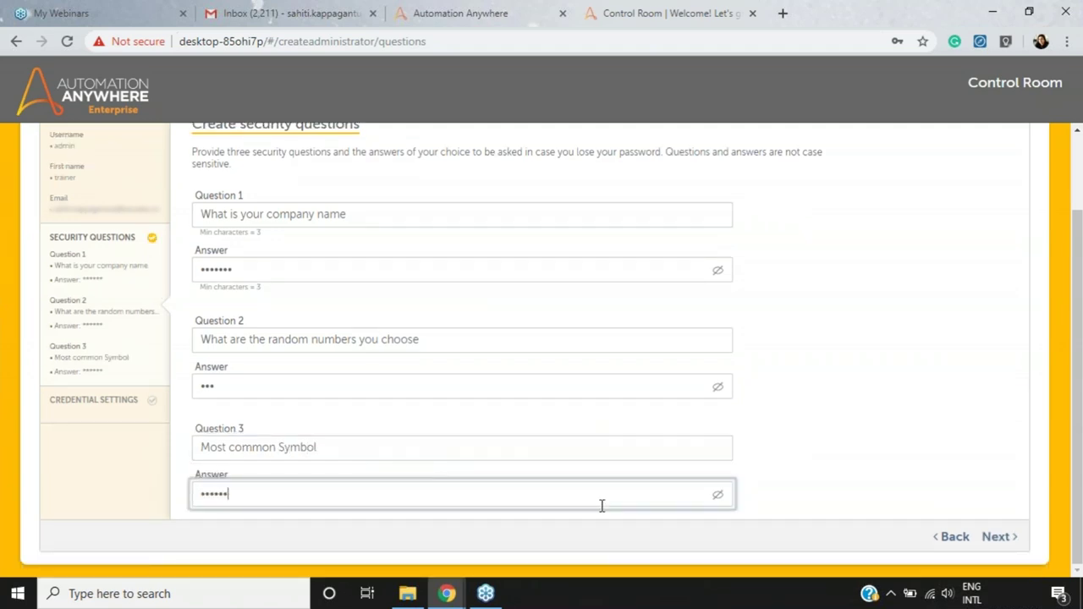
left_click(948, 375)
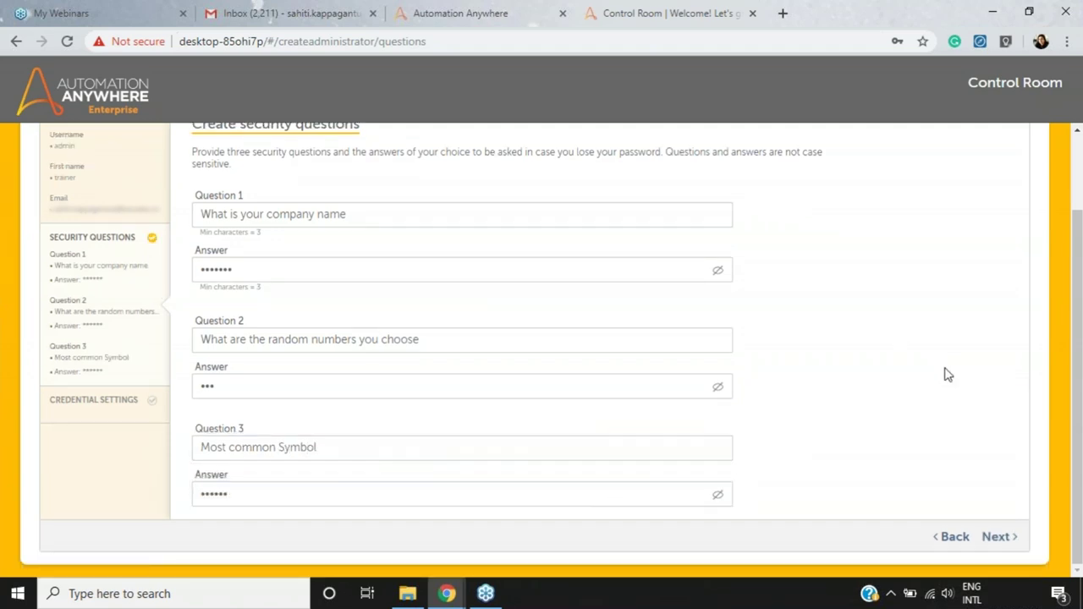
Step: Set the Credential Vault to Express mode and copy its master key
left_click(995, 537)
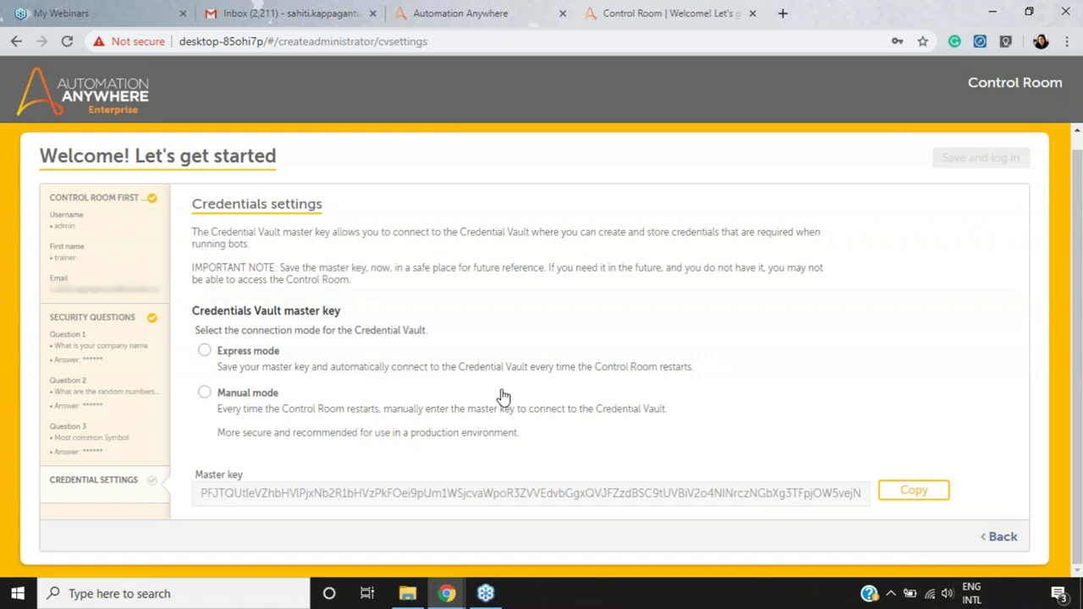
left_click(206, 352)
left_click(915, 491)
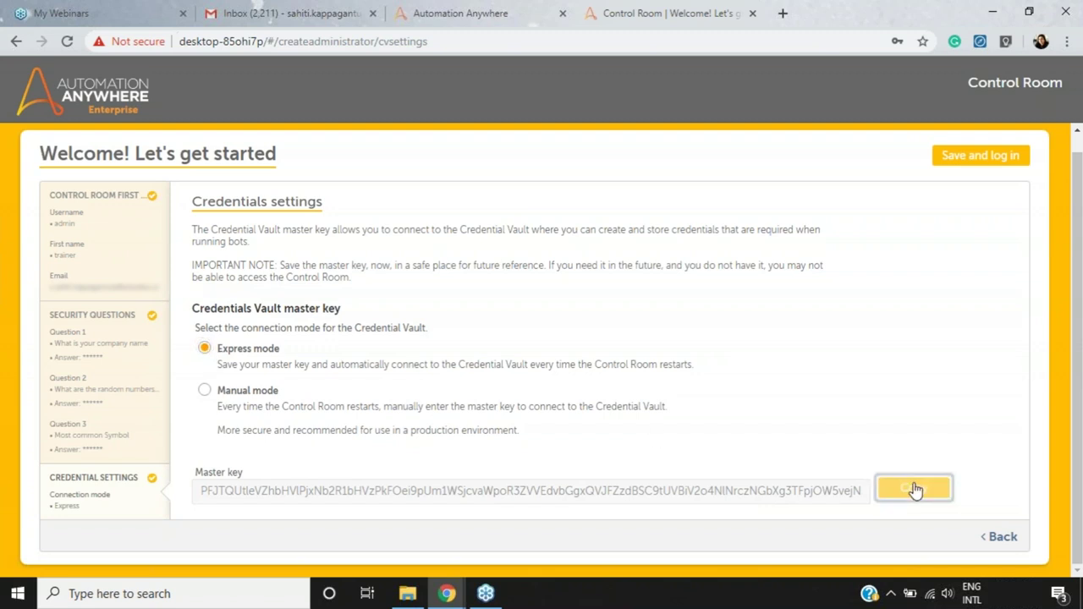
left_click(285, 593)
Step: Launch Notepad and paste the copied master key
type("note")
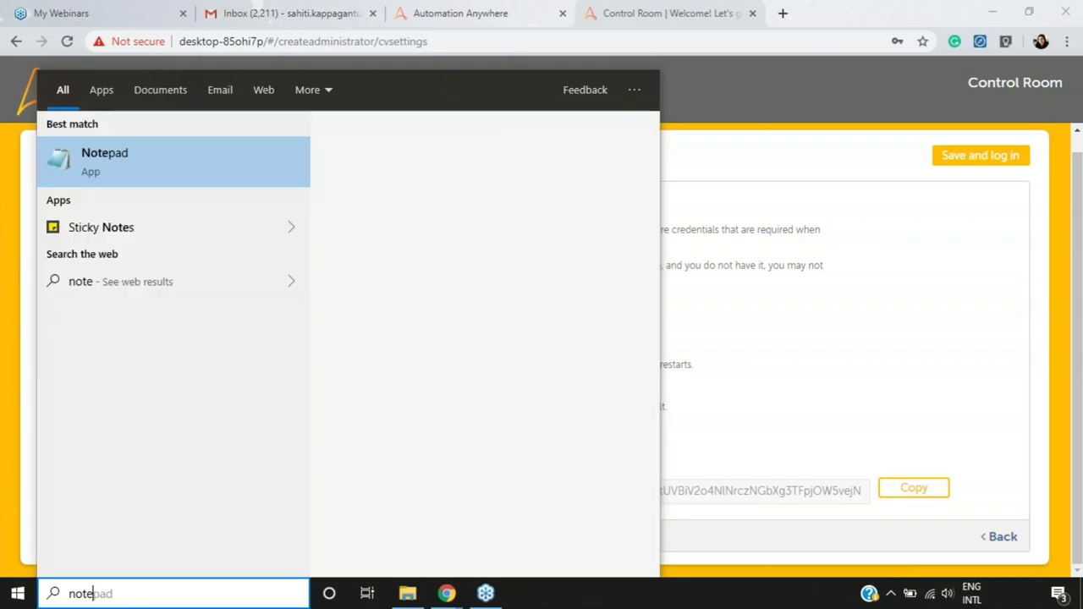
key("Return")
key("ctrl+v")
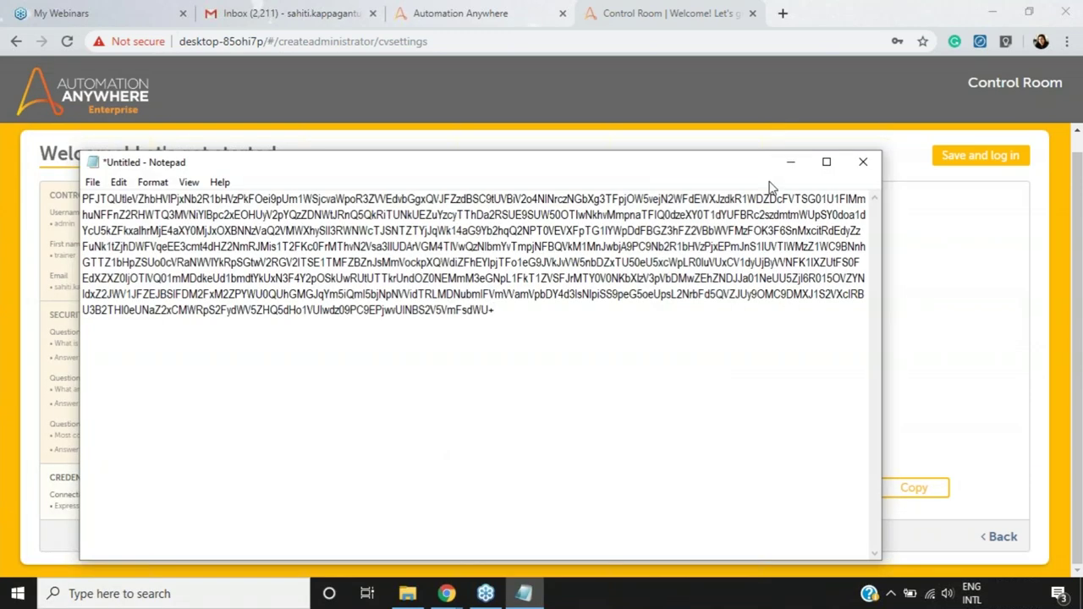
Step: Save the key to the Desktop as Master and minimise Notepad
key("ctrl+s")
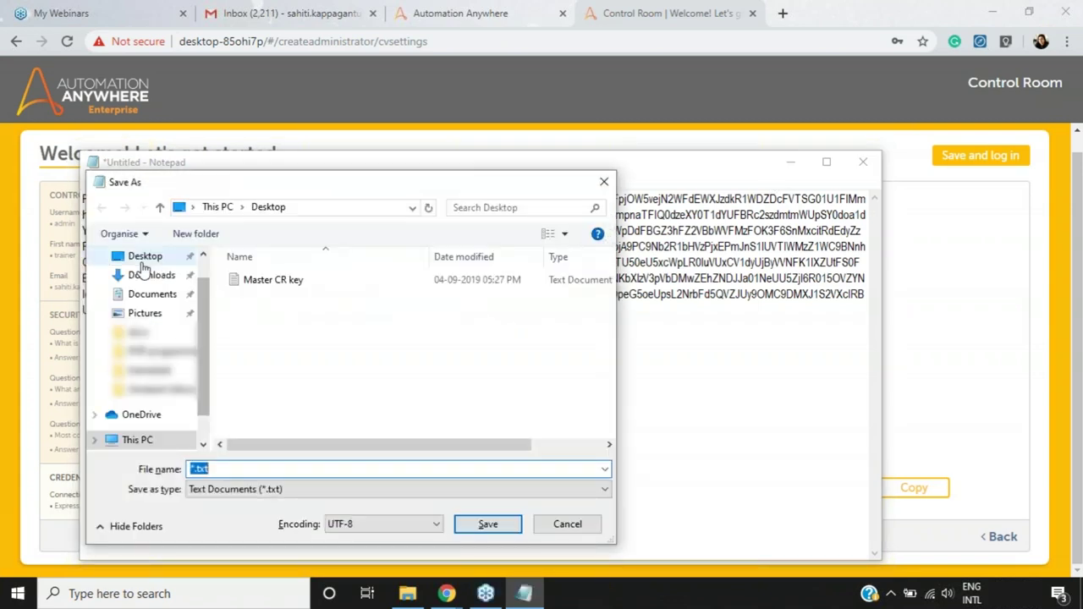
left_click(142, 259)
left_click(198, 468)
left_click(195, 468)
type("Master")
key("Delete")
key("Delete")
key("Delete")
key("Delete")
key("Delete")
left_click(488, 525)
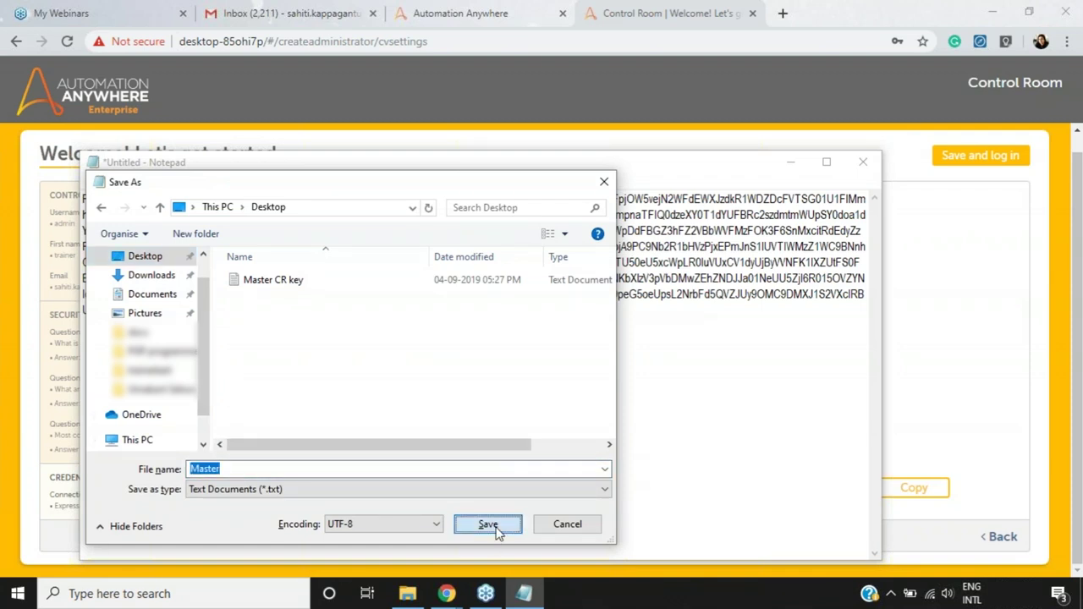
left_click(786, 161)
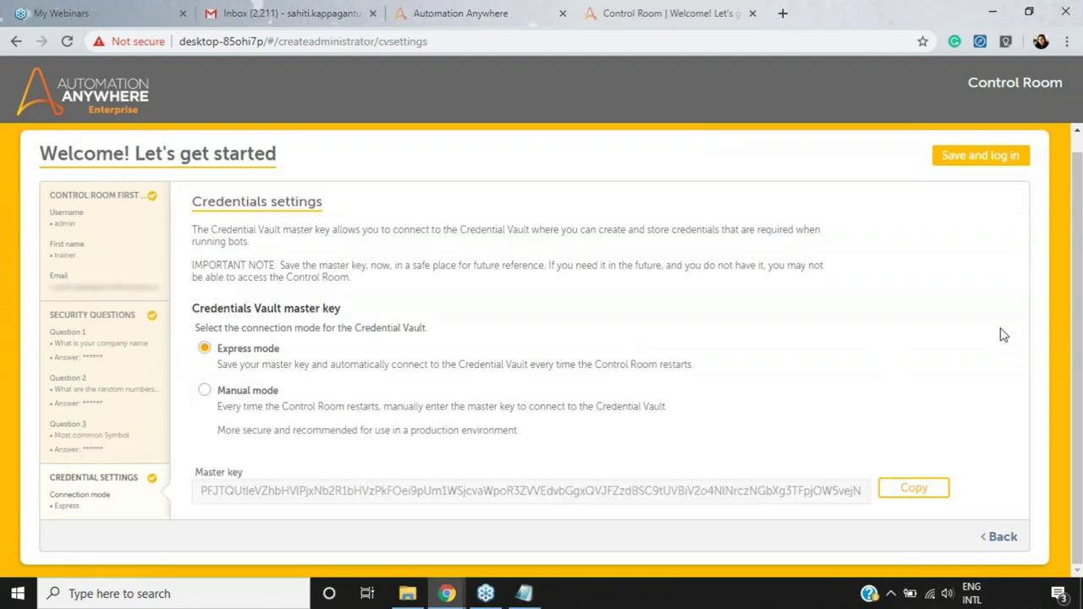
Step: Save the setup, log in, and go to ADMINISTRATION > Settings
left_click(987, 161)
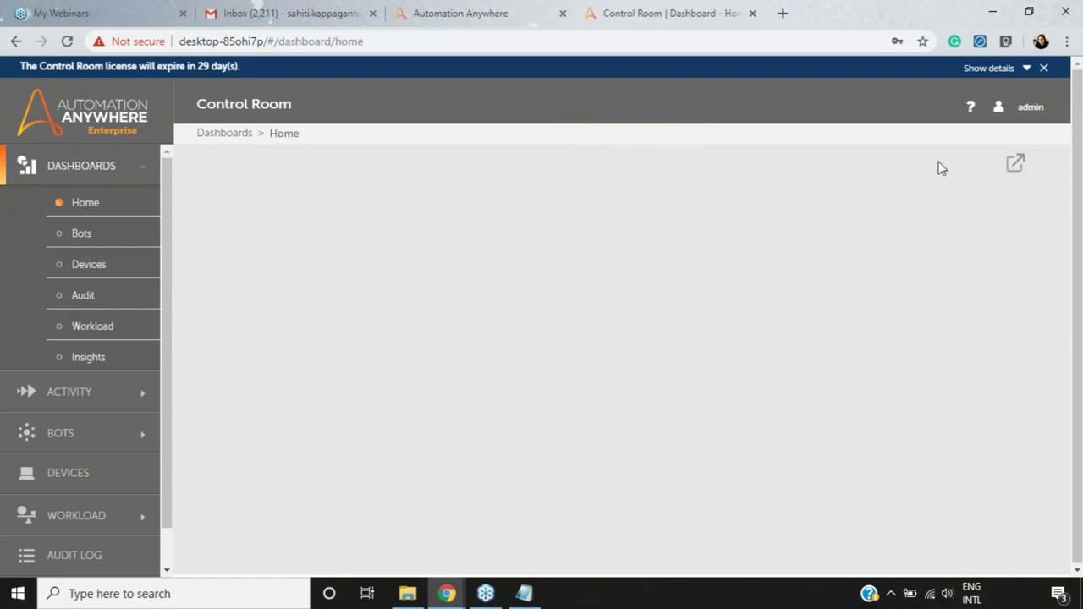
scroll(121, 381, "down", 1)
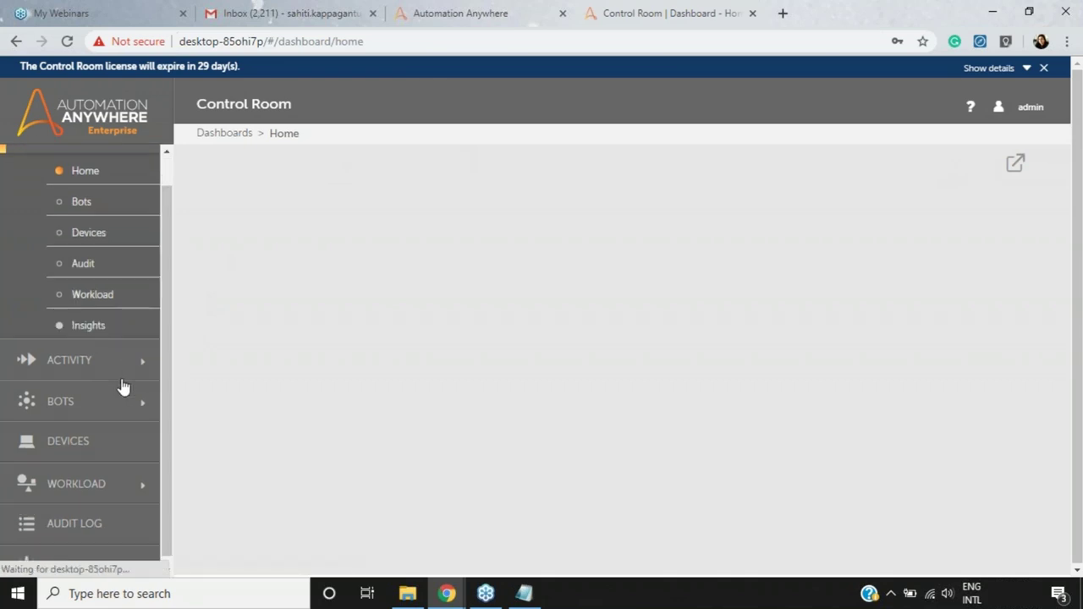
left_click(127, 557)
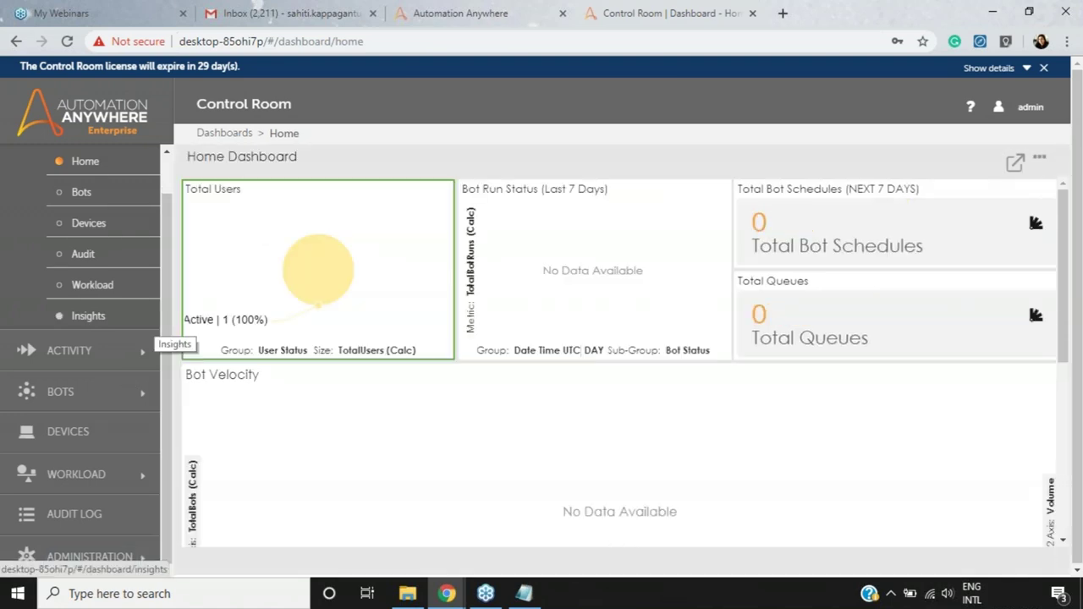
left_click(91, 559)
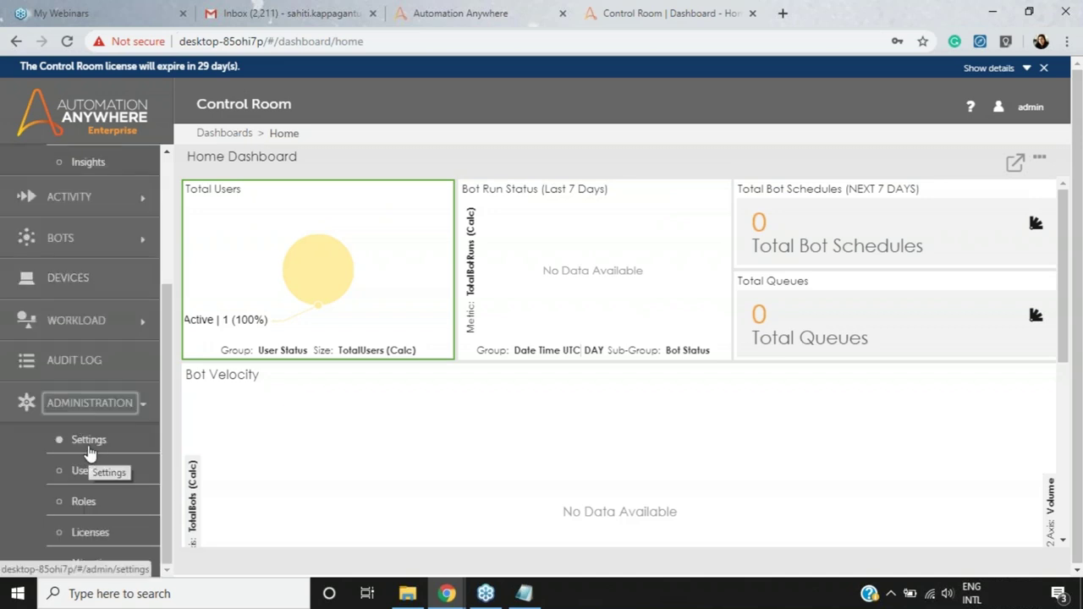
left_click(89, 453)
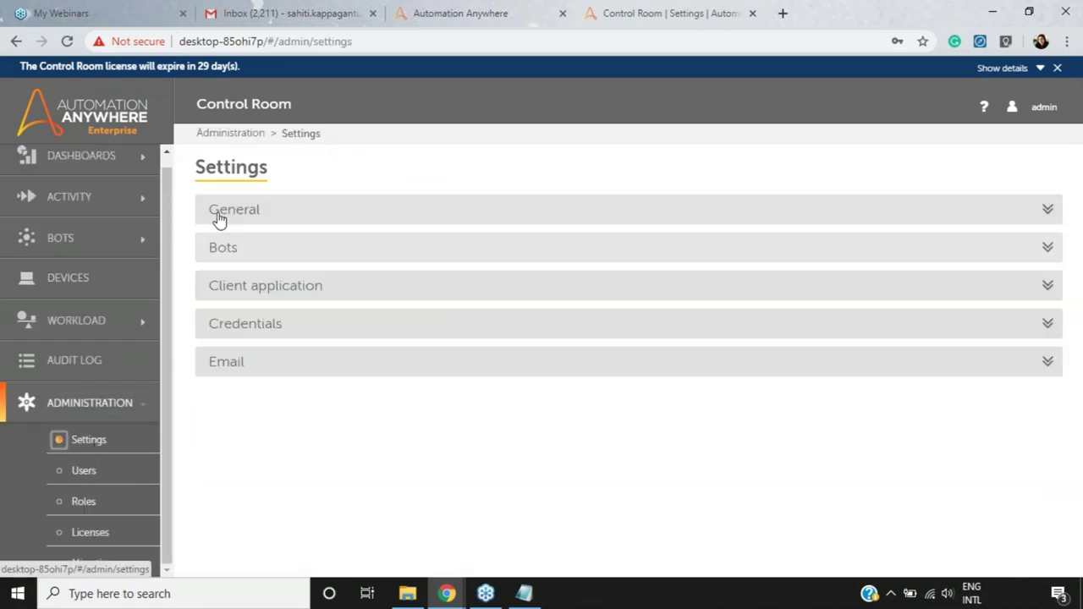
left_click(218, 216)
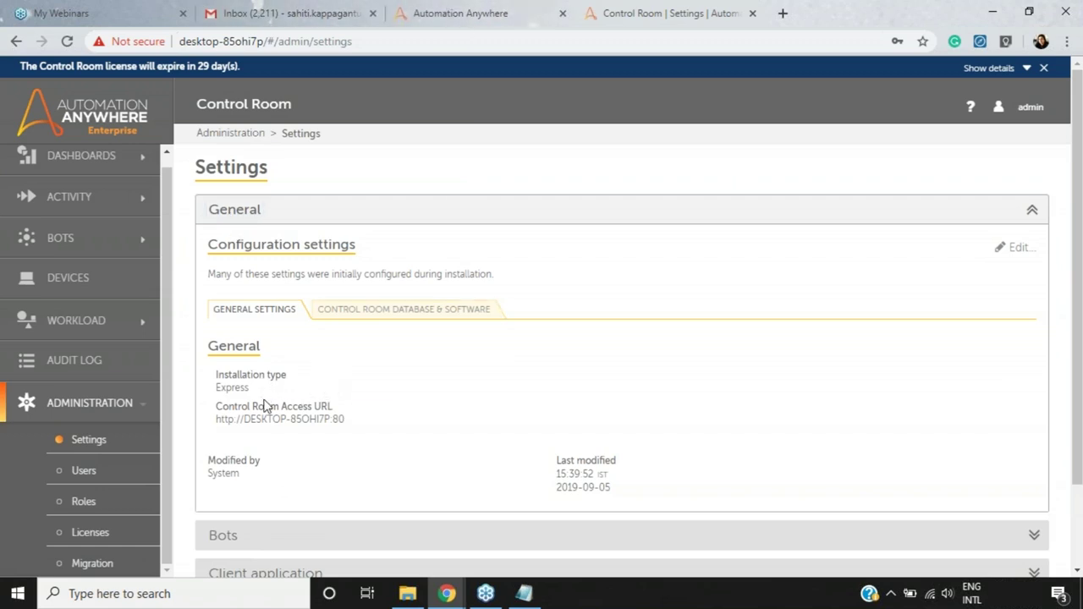
left_click_drag(217, 421, 275, 440)
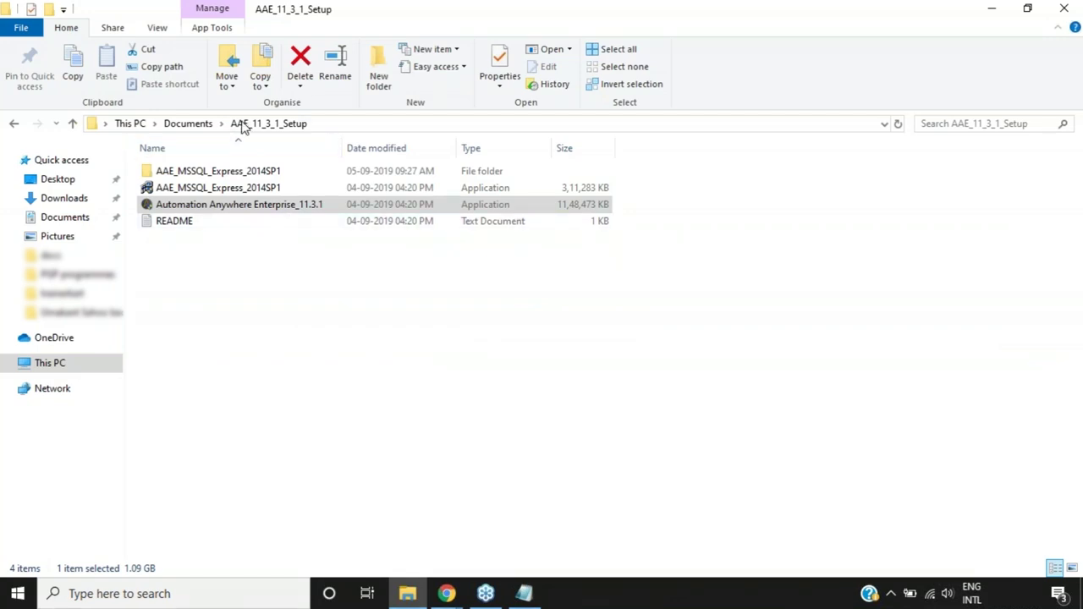
Step: From Documents > AAE_v11_LTS_(11.3.1.1) > Installation Setup > Client, run the client installer as administrator
left_click(201, 125)
double_click(215, 186)
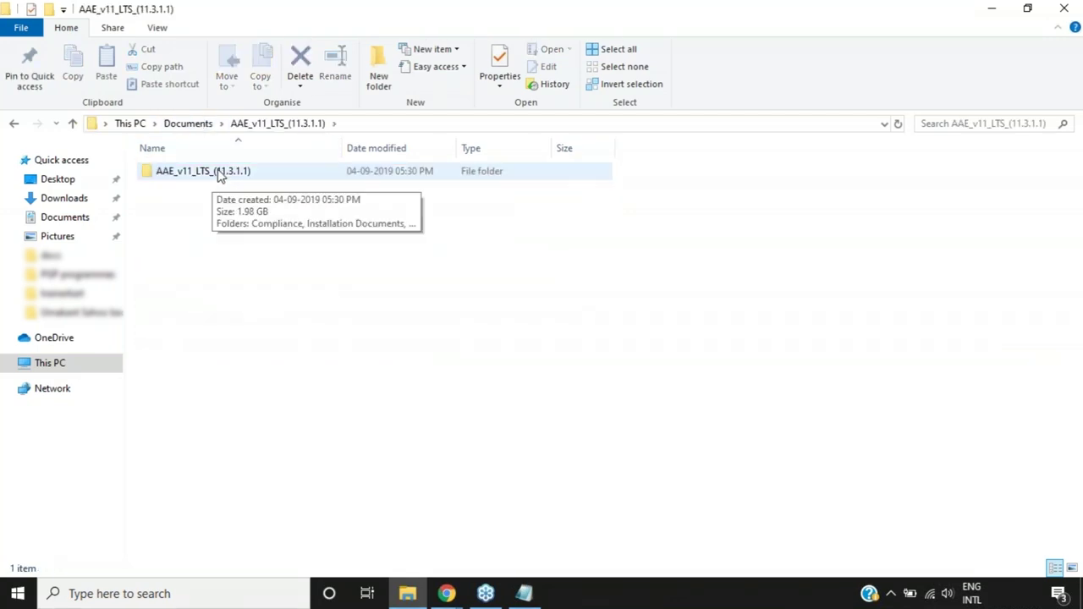
double_click(219, 174)
left_click(224, 204)
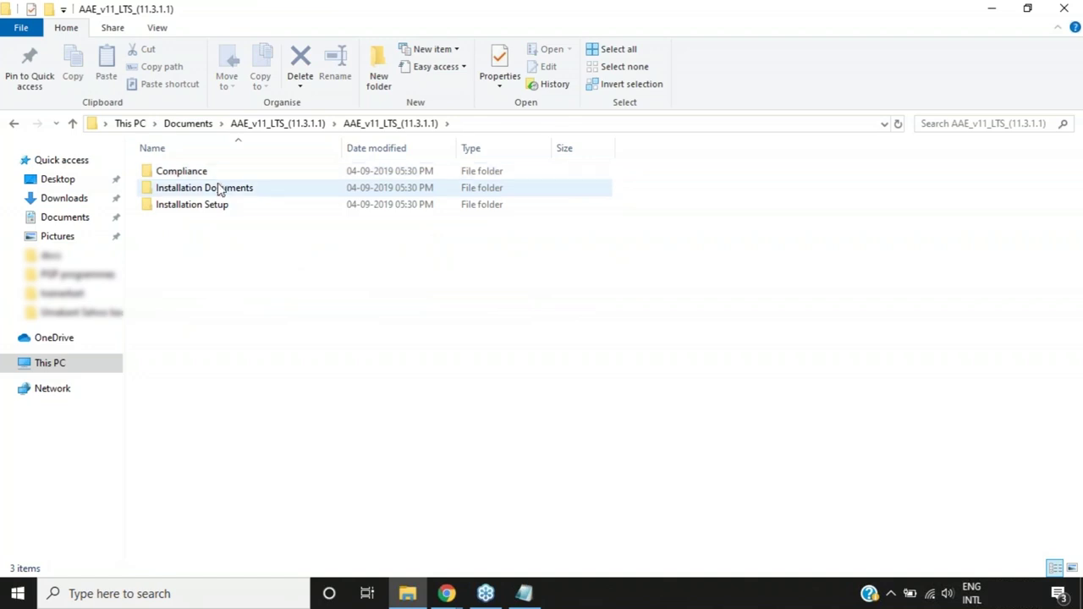
double_click(225, 204)
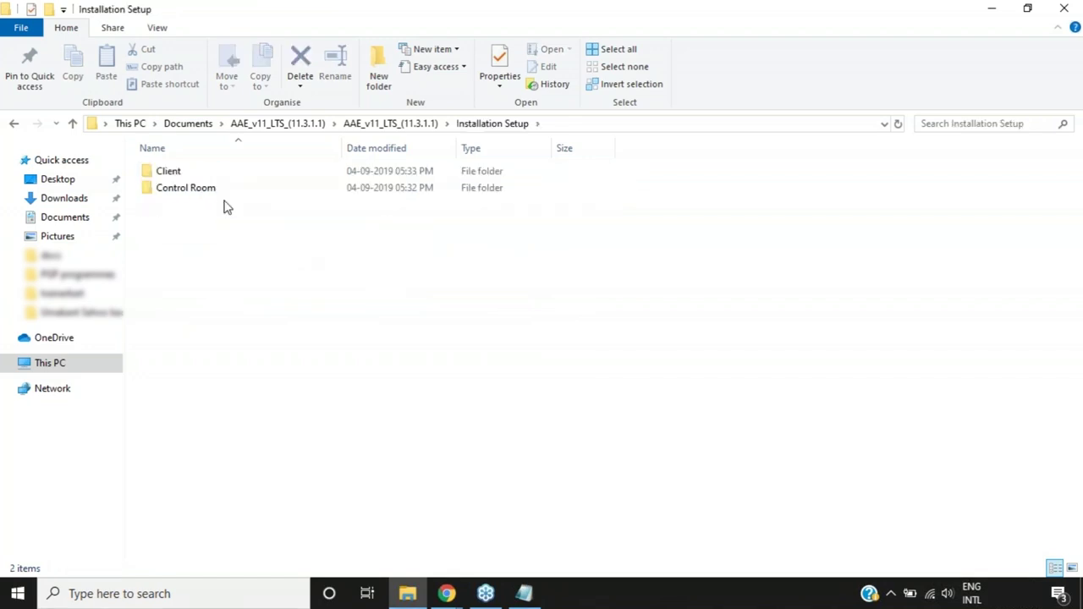
double_click(212, 176)
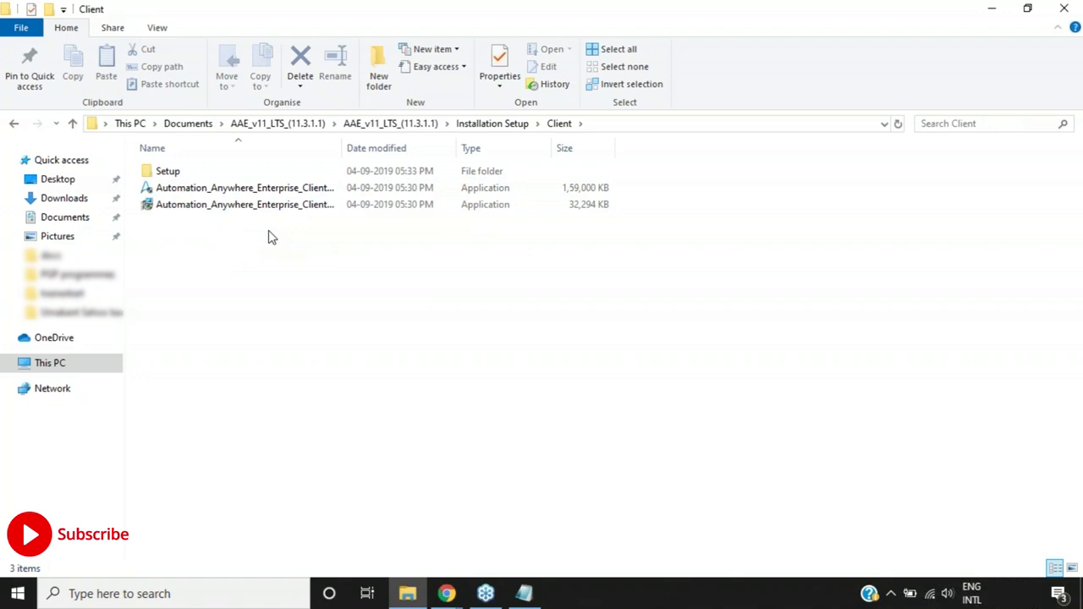
left_click(249, 186)
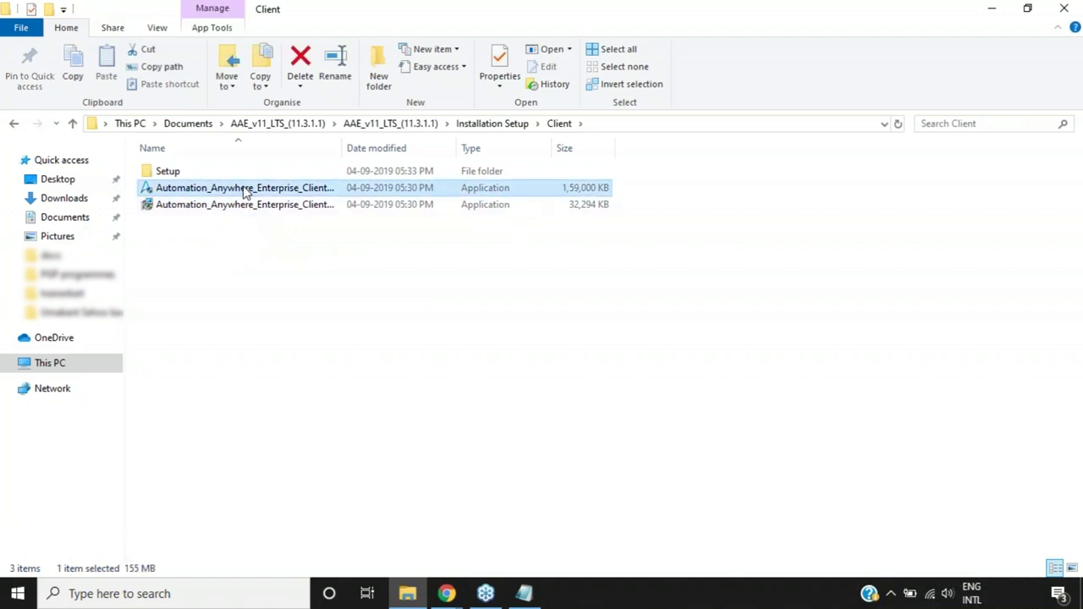
right_click(244, 191)
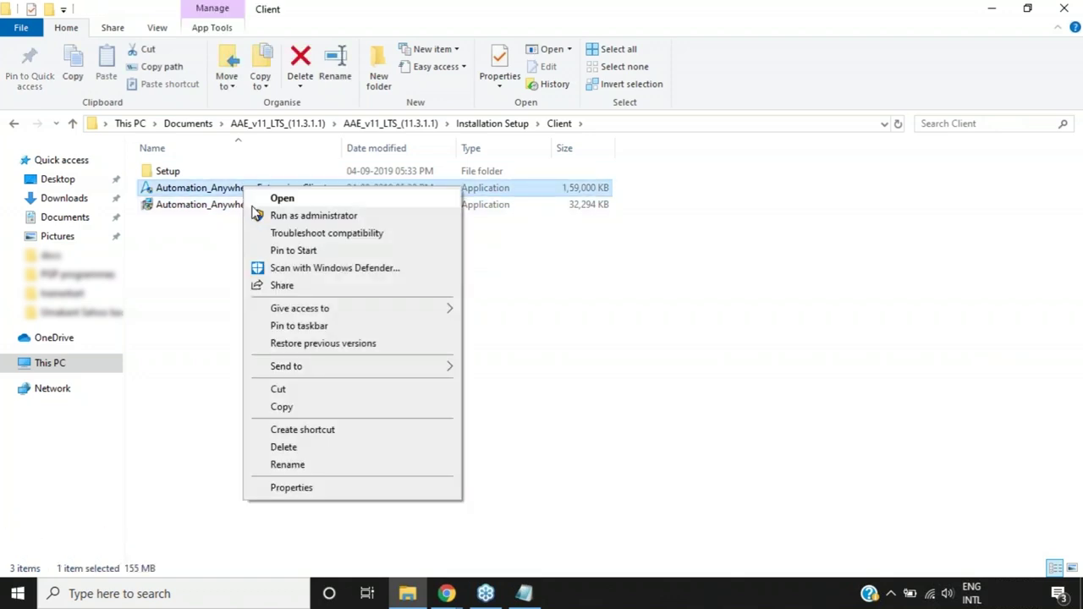
left_click(257, 216)
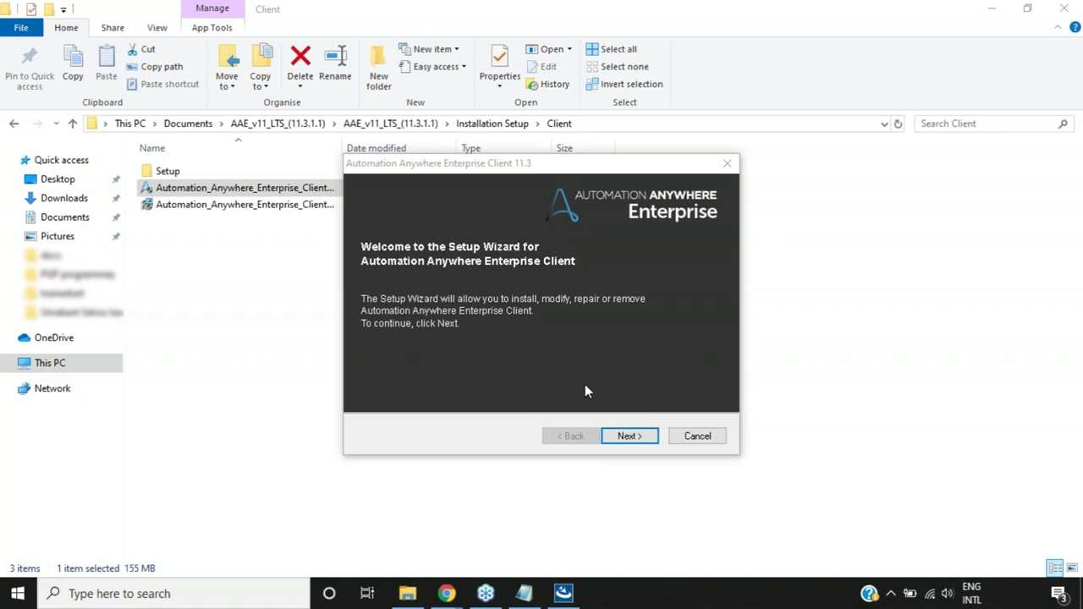
Step: Accept the license terms and install Client 11.3 into the default folder with IE 11, Chrome and Edge plugins
left_click(633, 437)
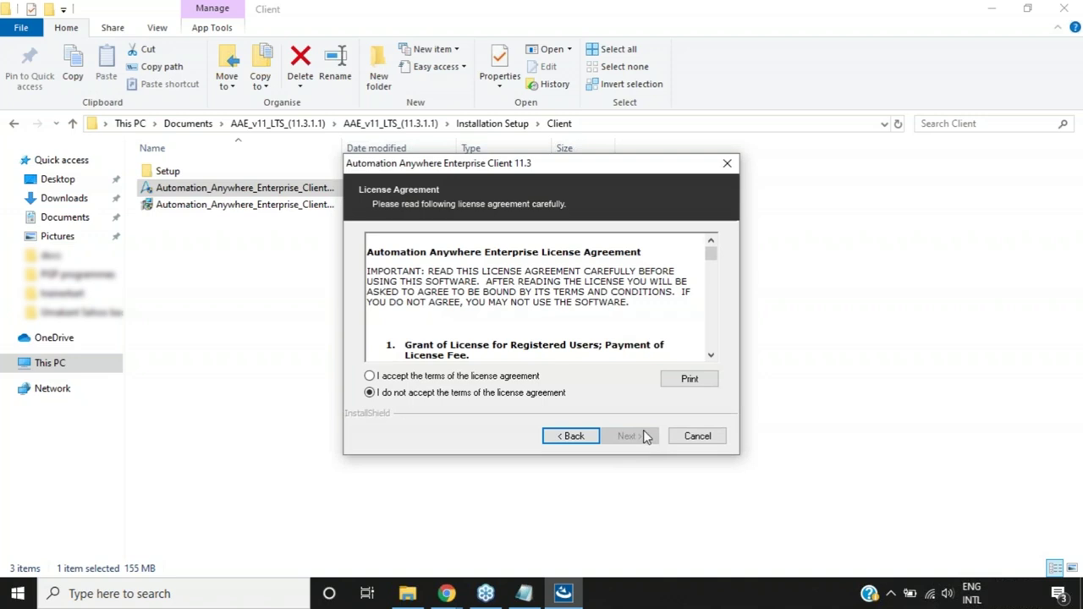
scroll(564, 303, "down", 3)
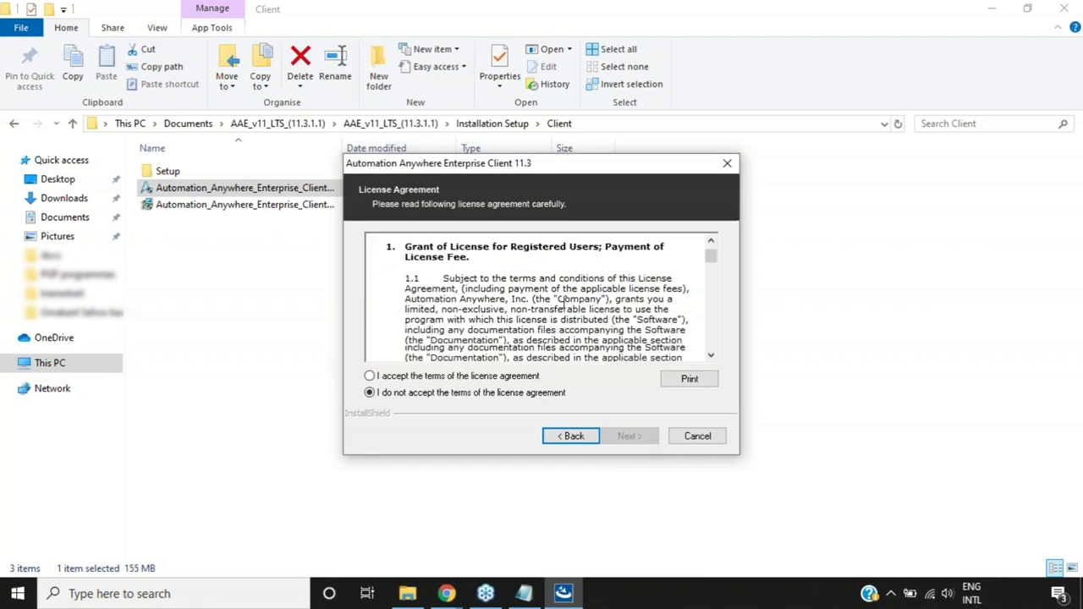
left_click(391, 376)
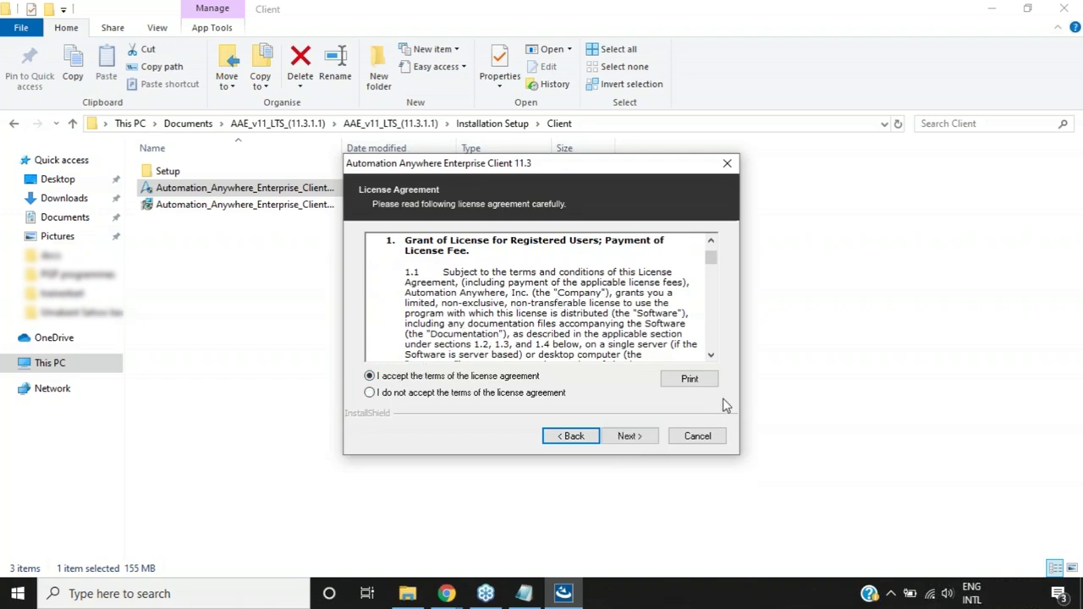
left_click(647, 447)
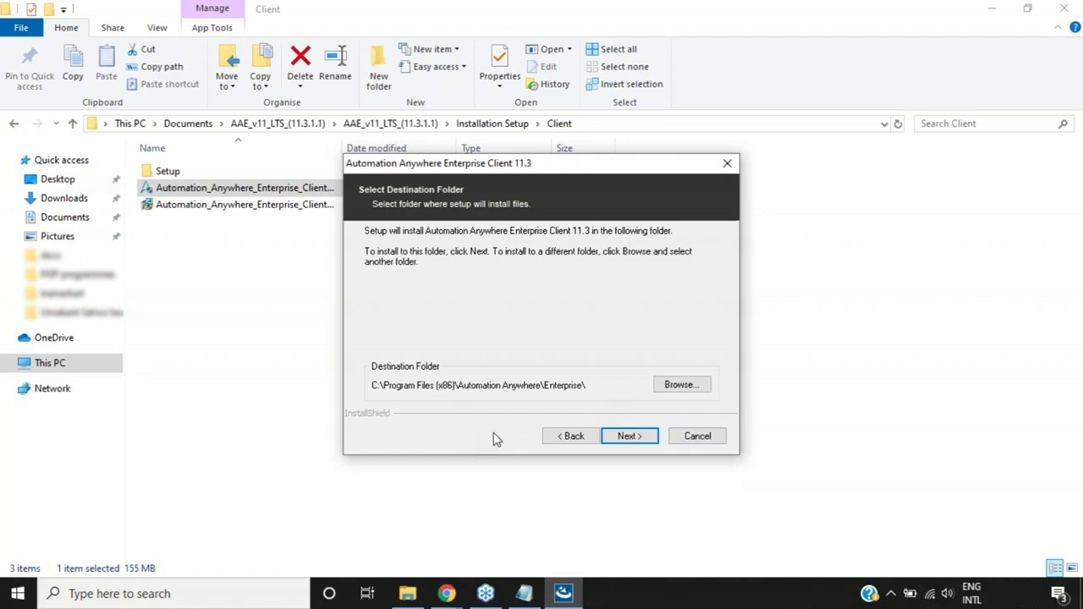
left_click(627, 440)
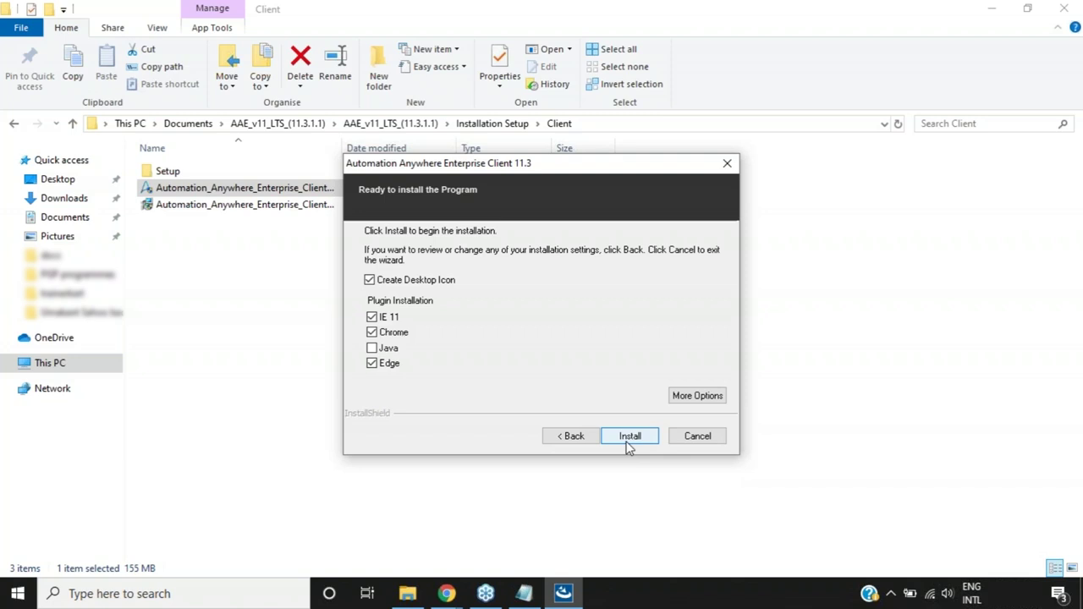
left_click(629, 436)
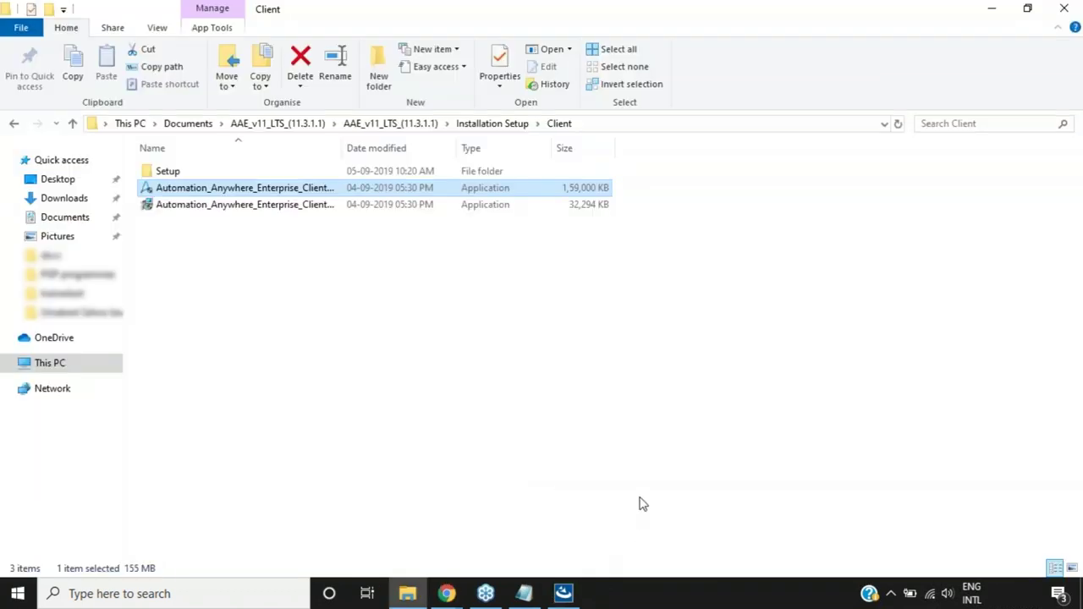
Step: Enable the Automation Anywhere extension in Google Chrome
left_click(985, 12)
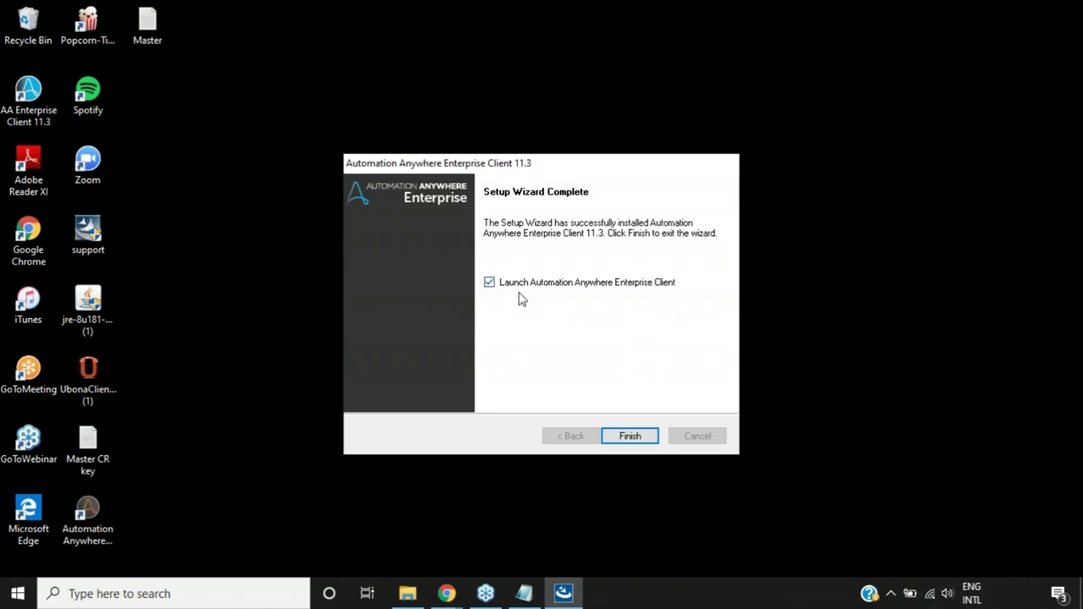
Step: Finish and close the completed Client 11.3 Setup Wizard
left_click(619, 437)
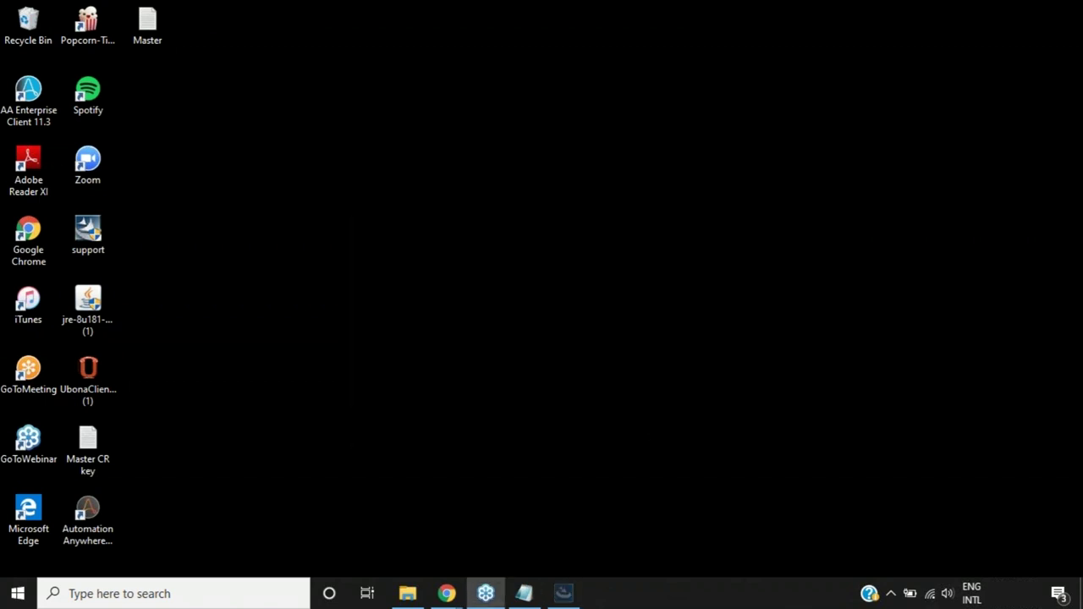
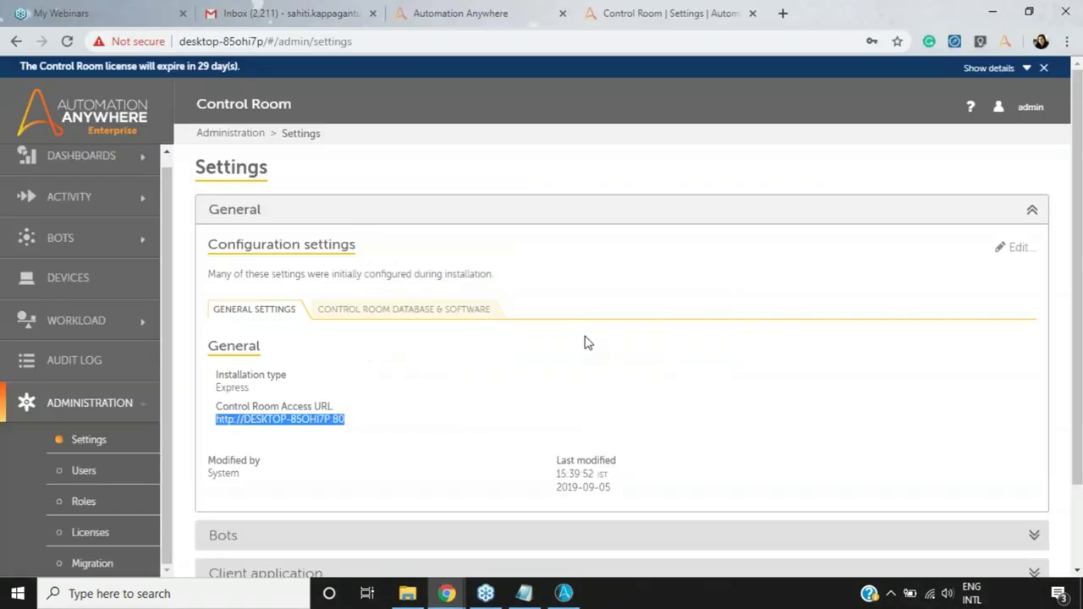
Step: Open the All users list under Administration, showing only the admin account
scroll(584, 341, "down", 1)
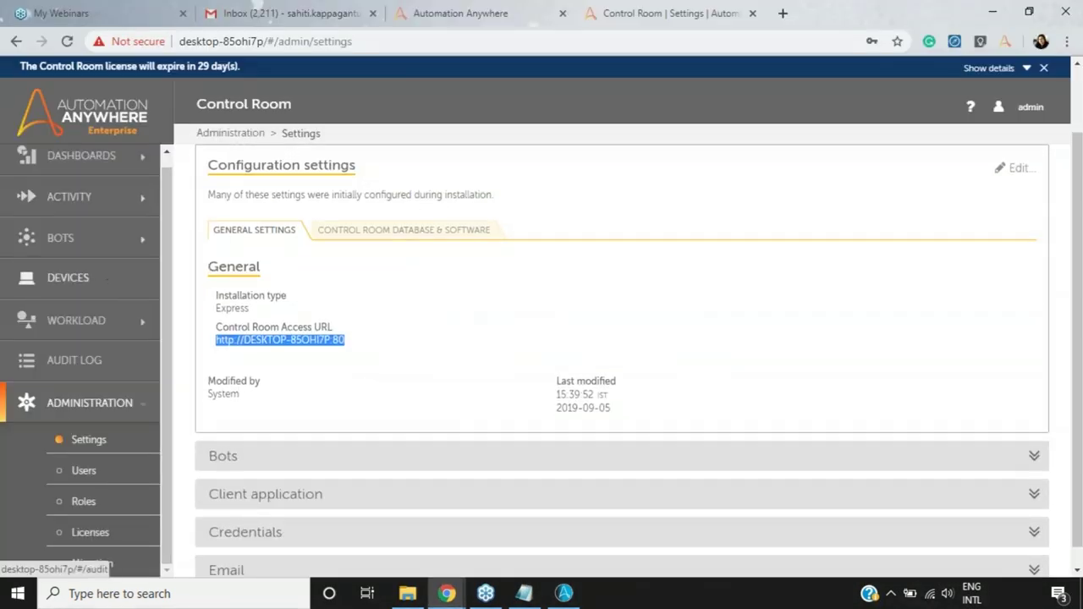
left_click(77, 469)
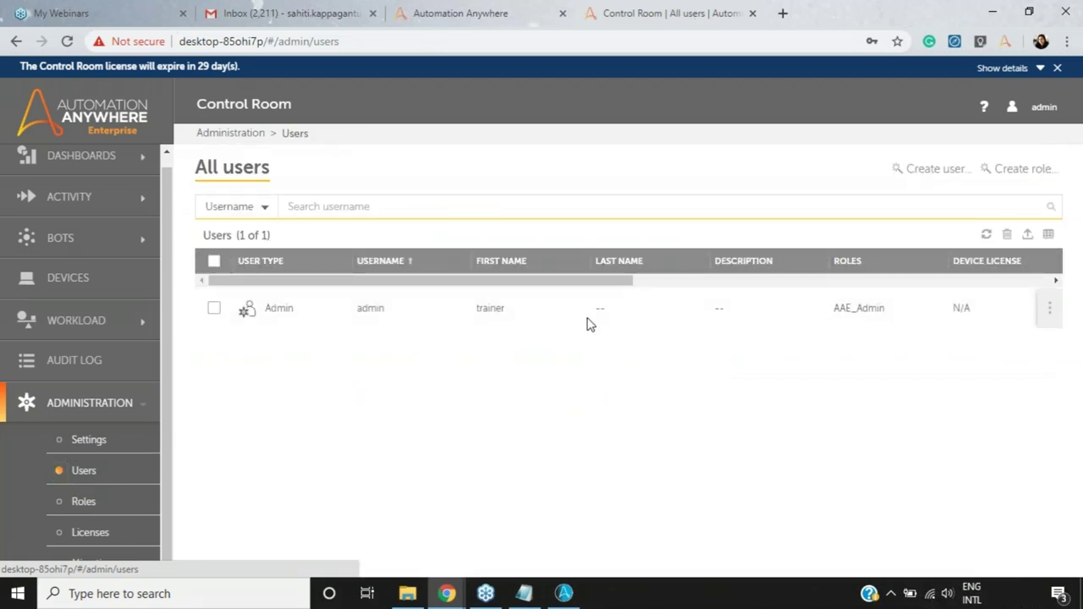
Step: Start a new user with username user1 and enter the user's first name
left_click(916, 179)
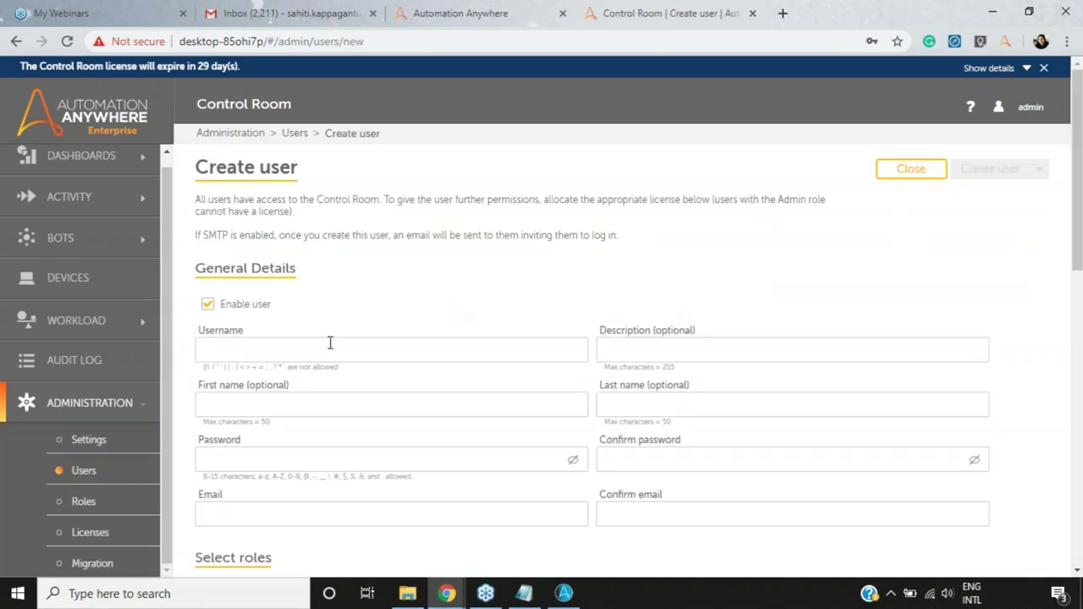
left_click(330, 343)
type("user1")
left_click(352, 391)
type("sahiti")
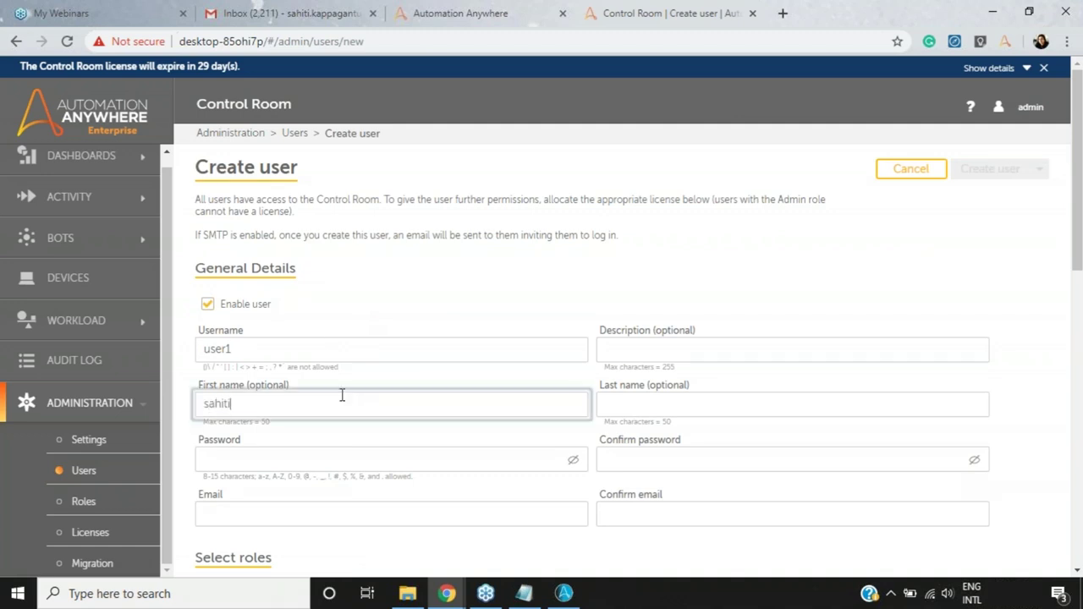
Step: Enter and confirm the new user's password, then fill in the email address
key("Tab")
key("ctrl+v")
key("Tab")
type("•••••••••")
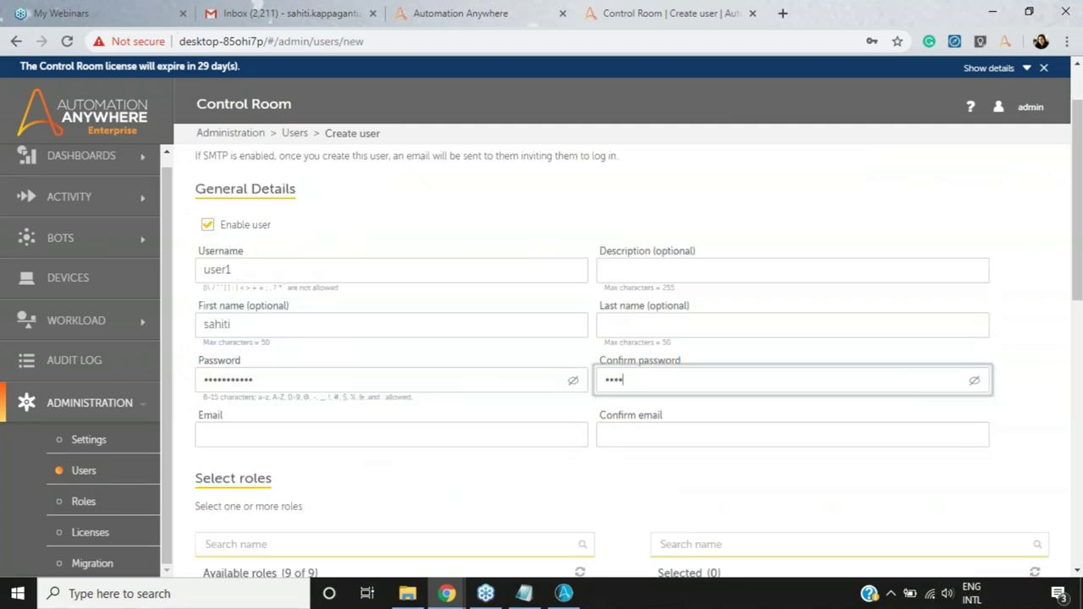
key("BackSpace")
key("BackSpace")
key("BackSpace")
key("BackSpace")
key("BackSpace")
key("BackSpace")
key("BackSpace")
key("BackSpace")
key("BackSpace")
type("•••••••••••")
left_click(387, 433)
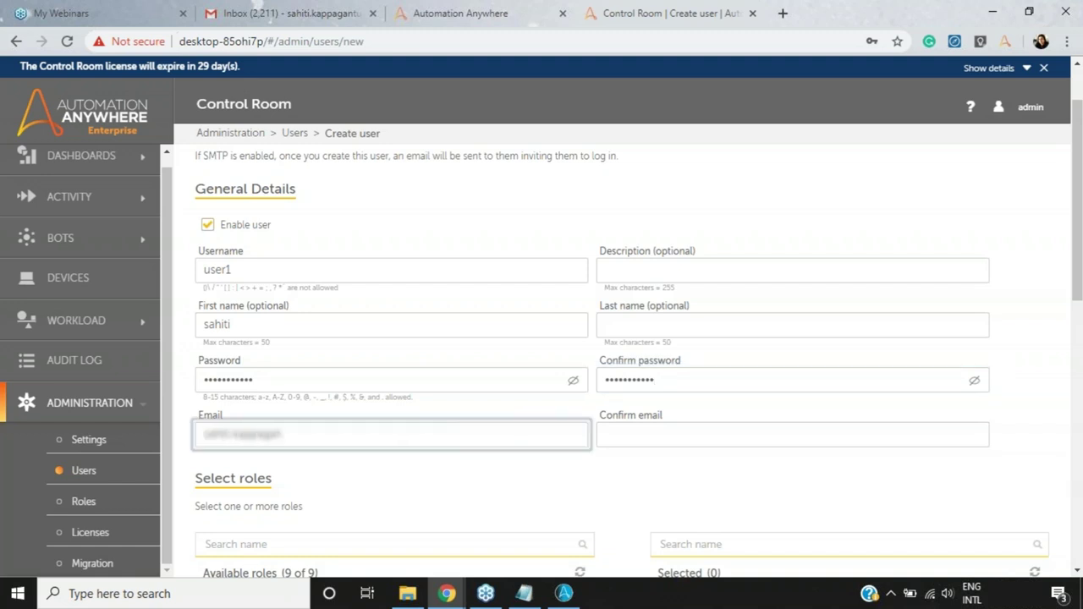
Step: Tick the AAE_Basic role and move it into Selected roles
scroll(573, 230, "down", 2)
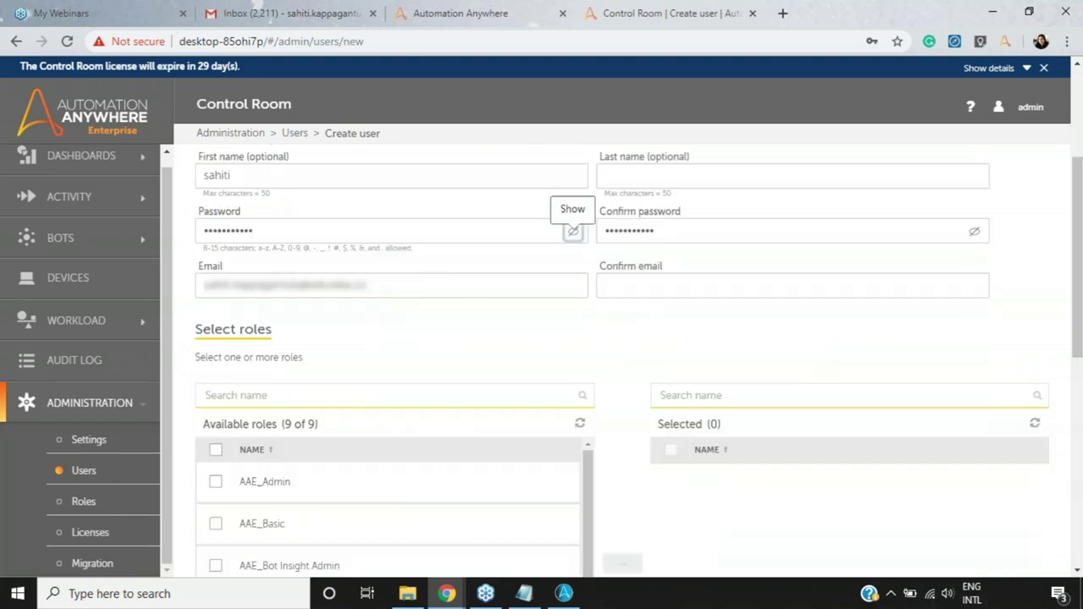
scroll(573, 230, "up", 3)
scroll(883, 268, "down", 7)
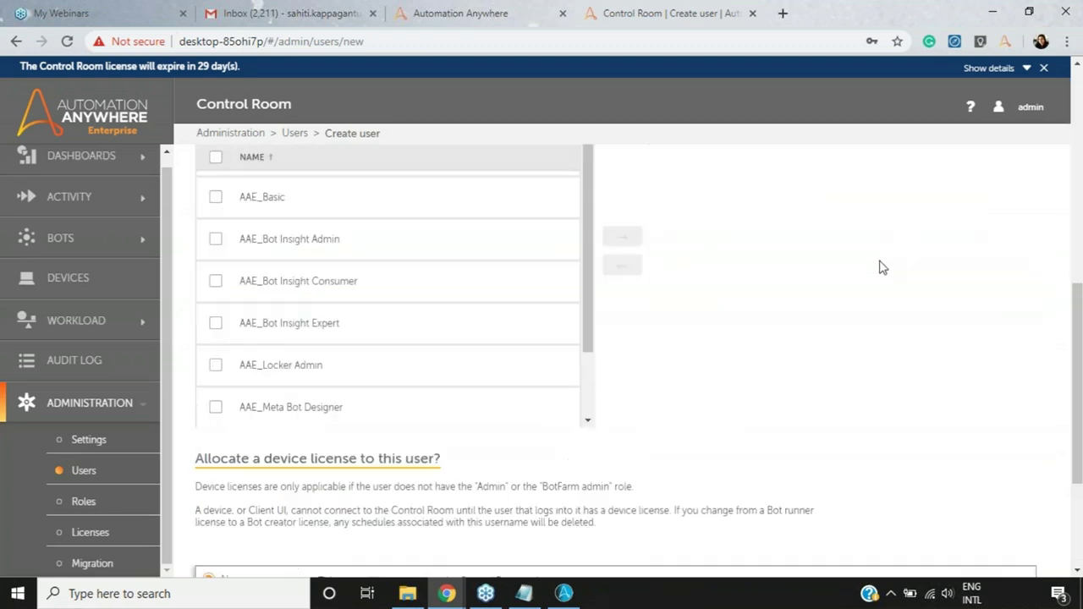
scroll(829, 249, "up", 2)
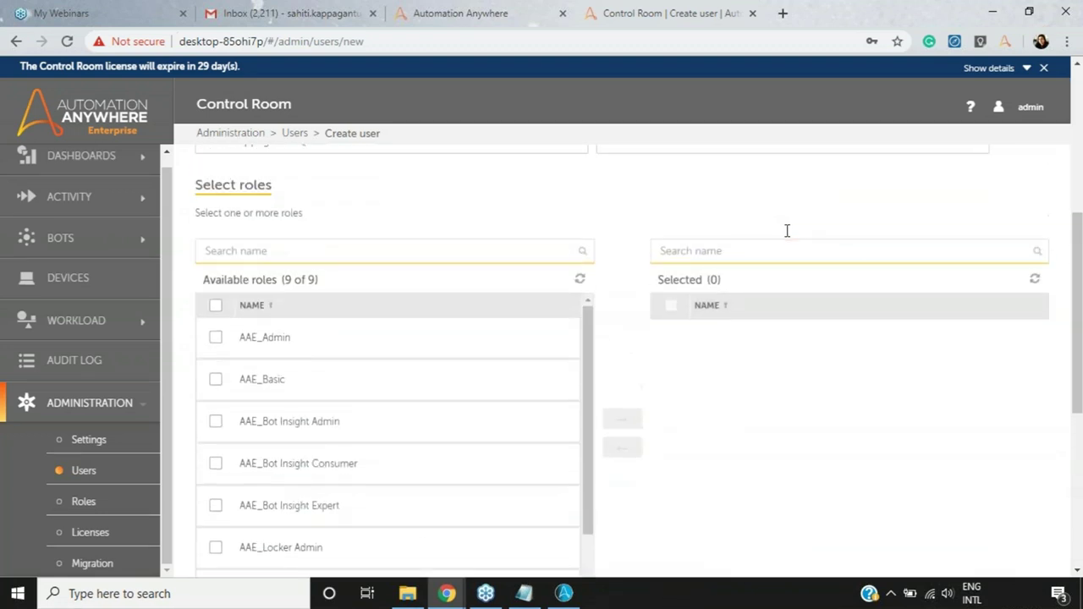
scroll(787, 230, "up", 1)
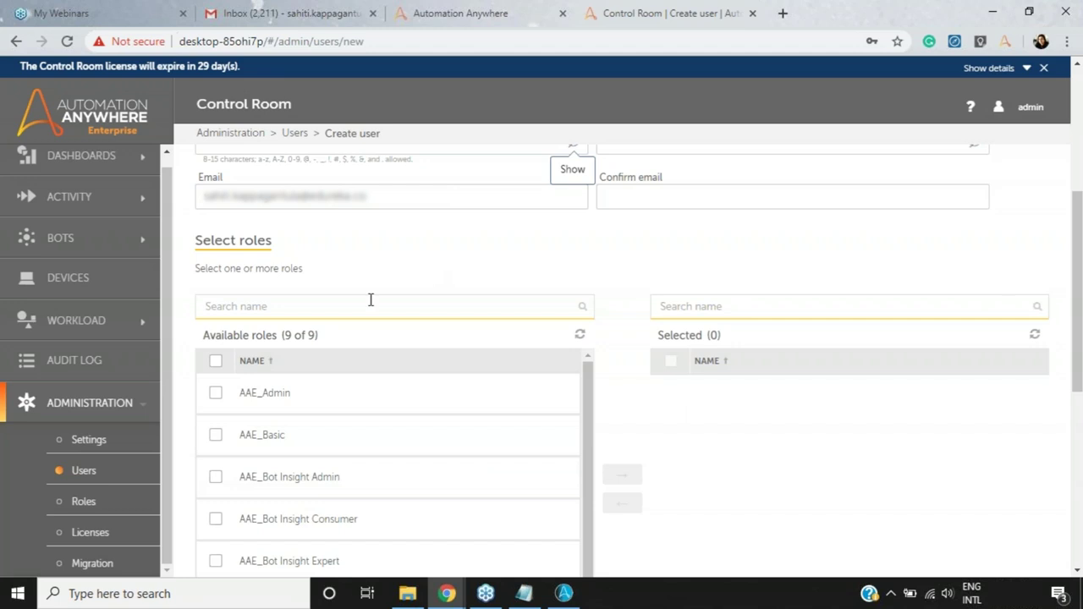
left_click(225, 434)
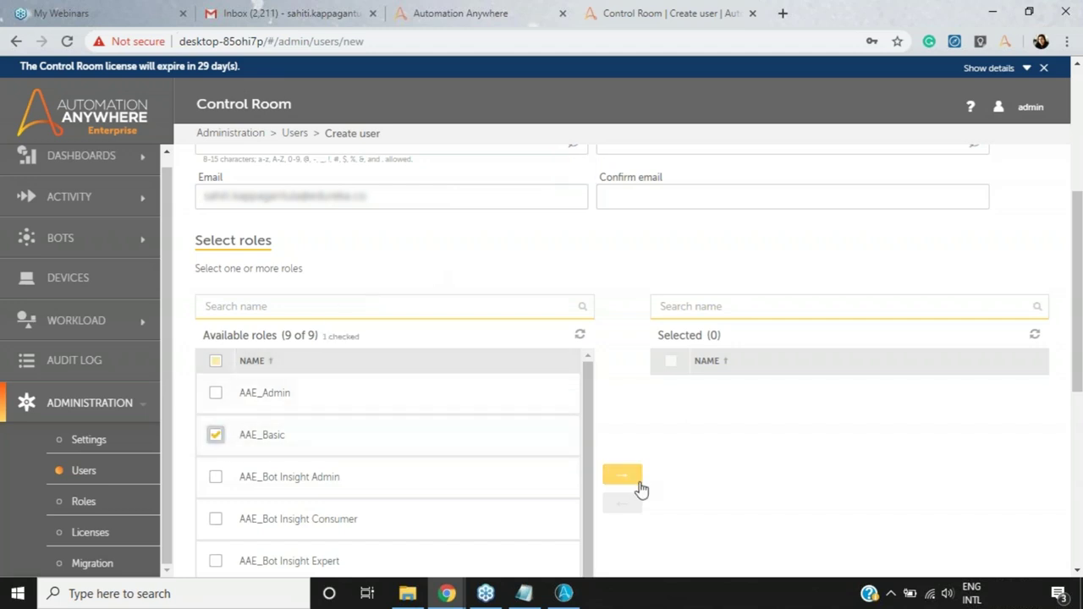
left_click(641, 489)
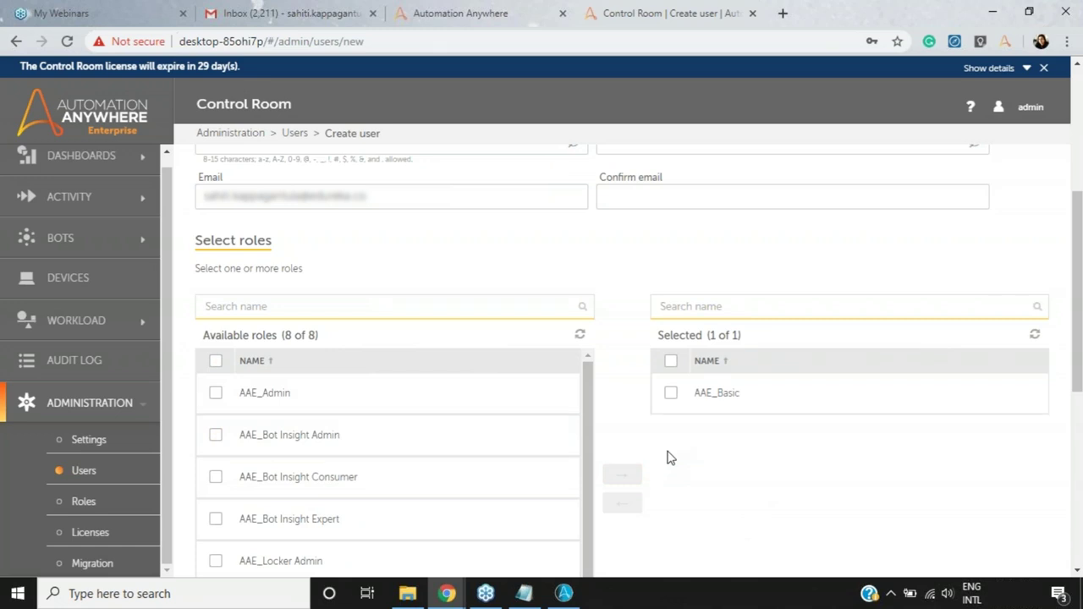
scroll(673, 455, "down", 1)
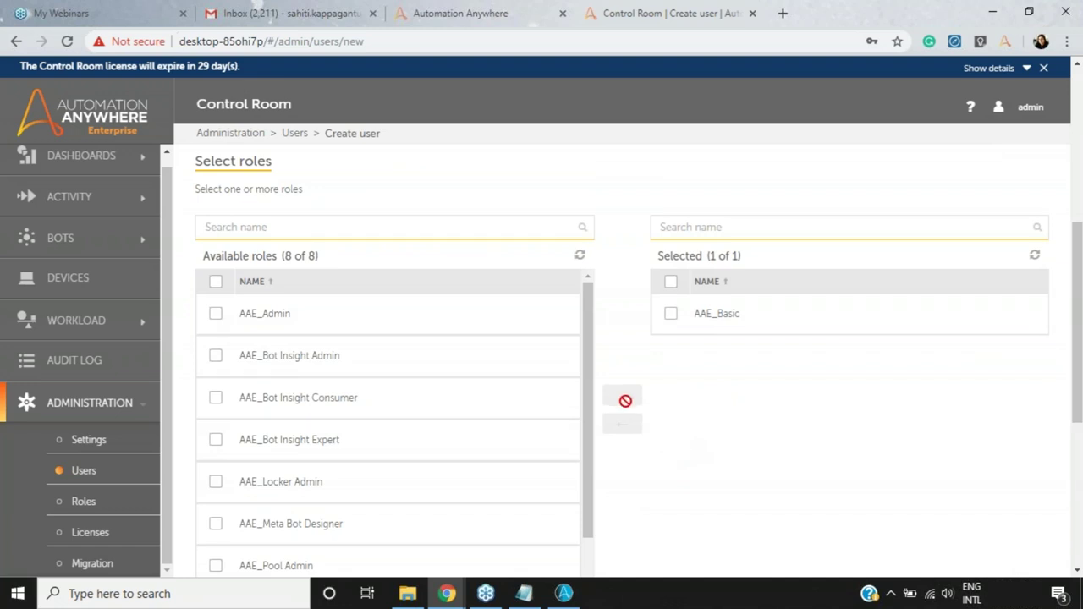
scroll(621, 398, "down", 2)
scroll(621, 398, "down", 2)
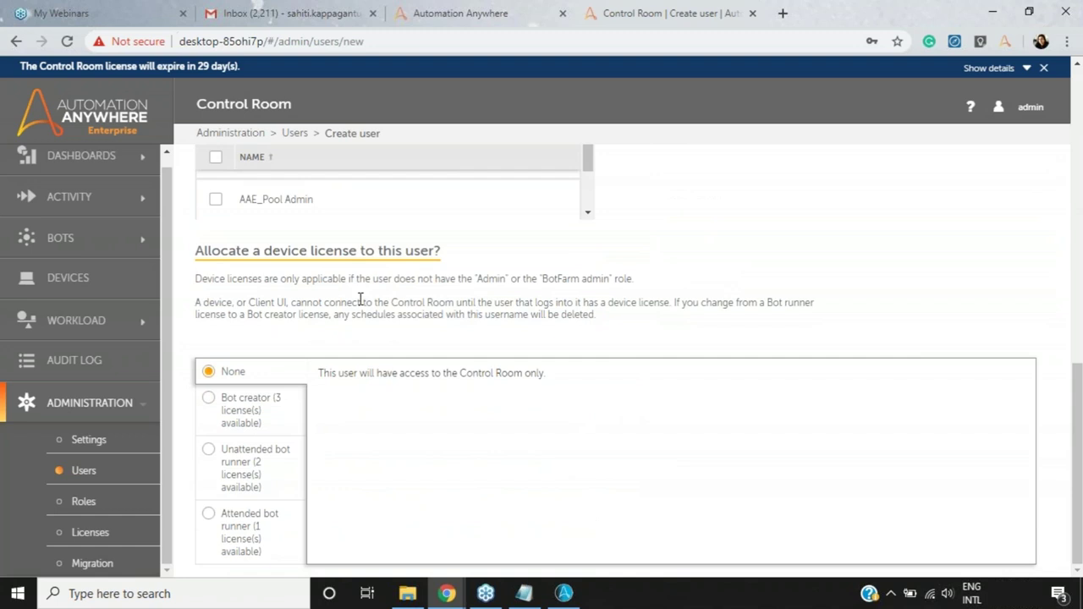
Step: Choose Bot creator as the user's device license
key("Down")
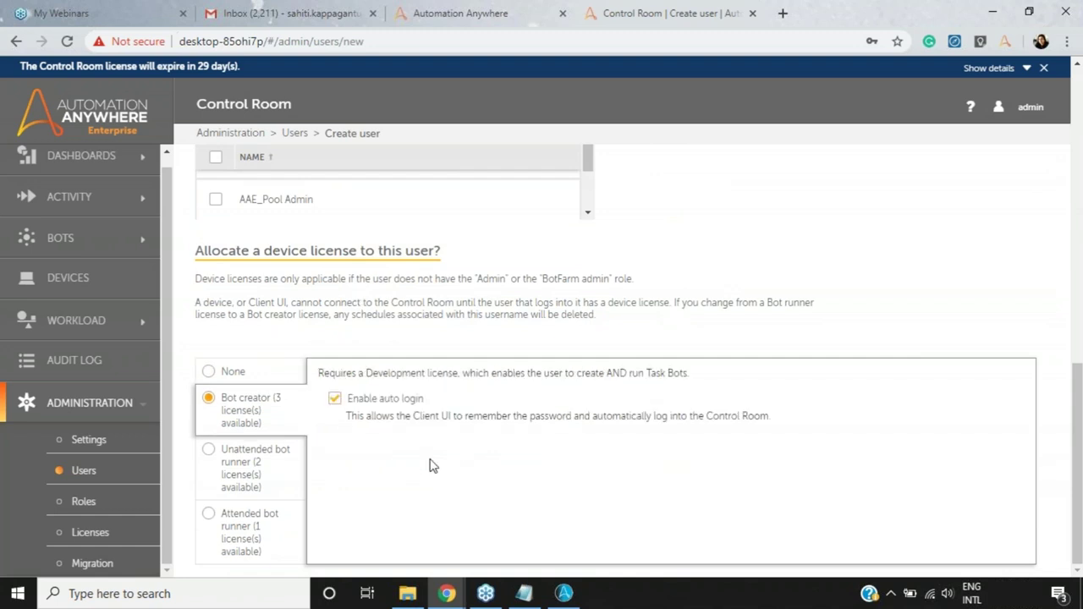
scroll(532, 440, "up", 10)
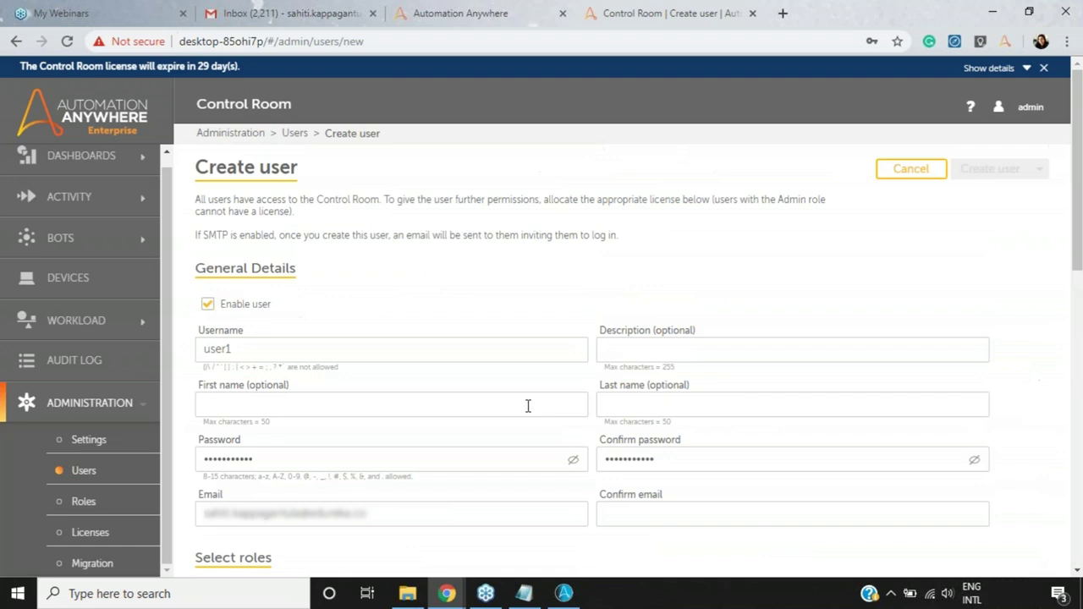
scroll(528, 406, "down", 2)
left_click_drag(372, 355, 186, 368)
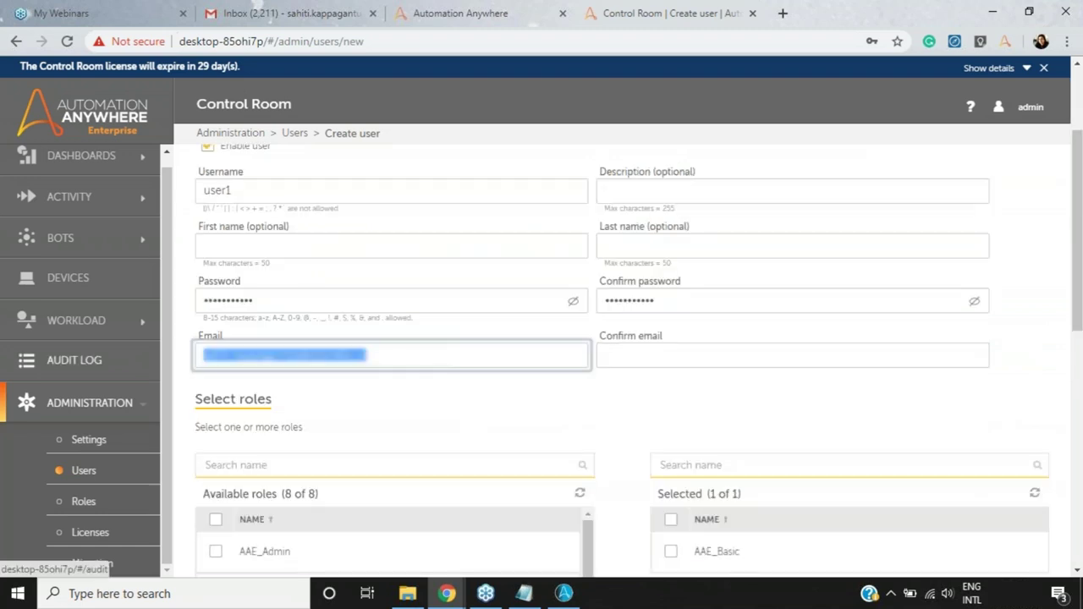
Step: Paste the email into Confirm email and re-enter the first name
left_click(691, 362)
key("ctrl+v")
left_click(955, 401)
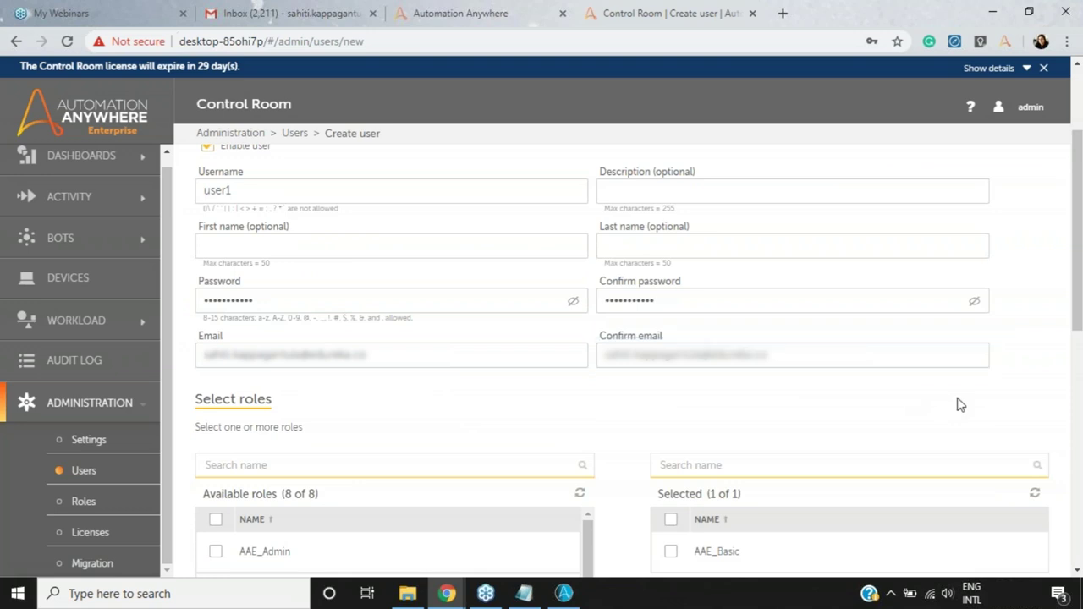
left_click(319, 256)
type("sahiti")
left_click(517, 425)
scroll(485, 332, "down", 2)
scroll(524, 413, "down", 8)
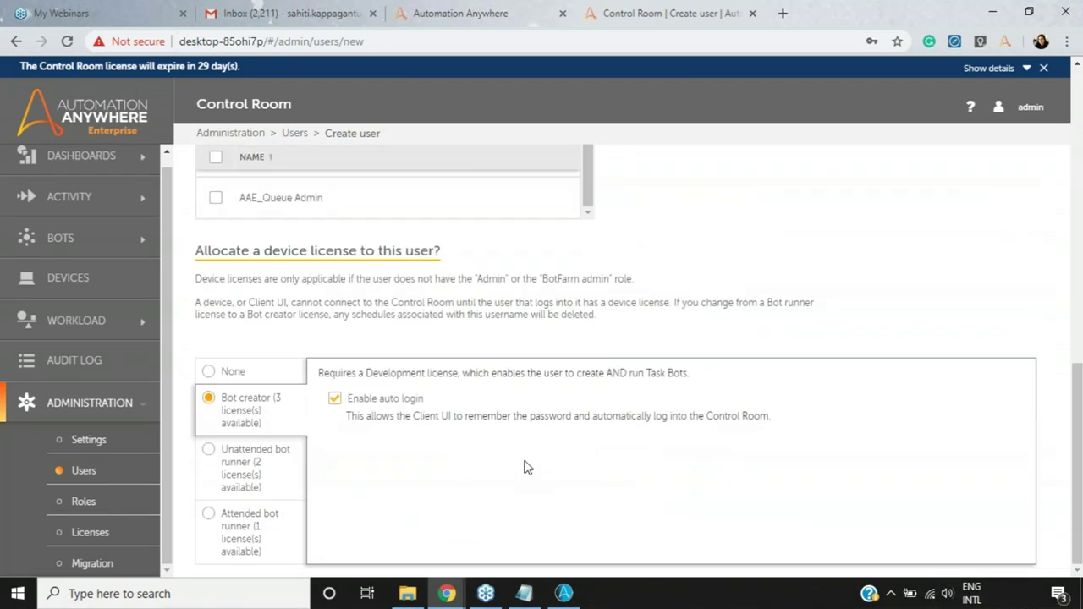
scroll(787, 423, "up", 10)
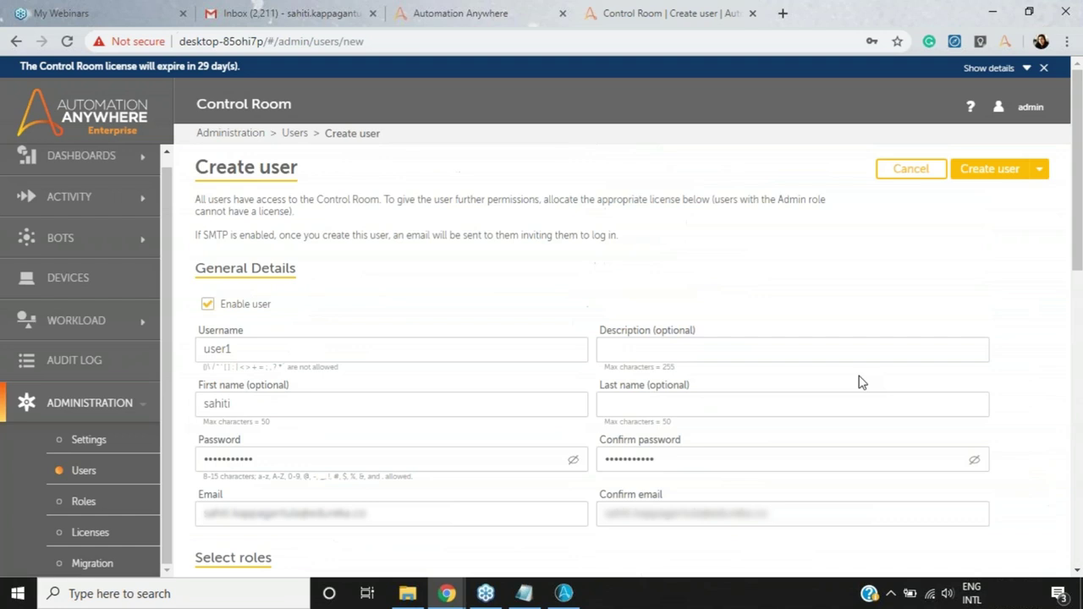
Step: Save user1, then log into the Enterprise Client with user1's password
left_click(986, 168)
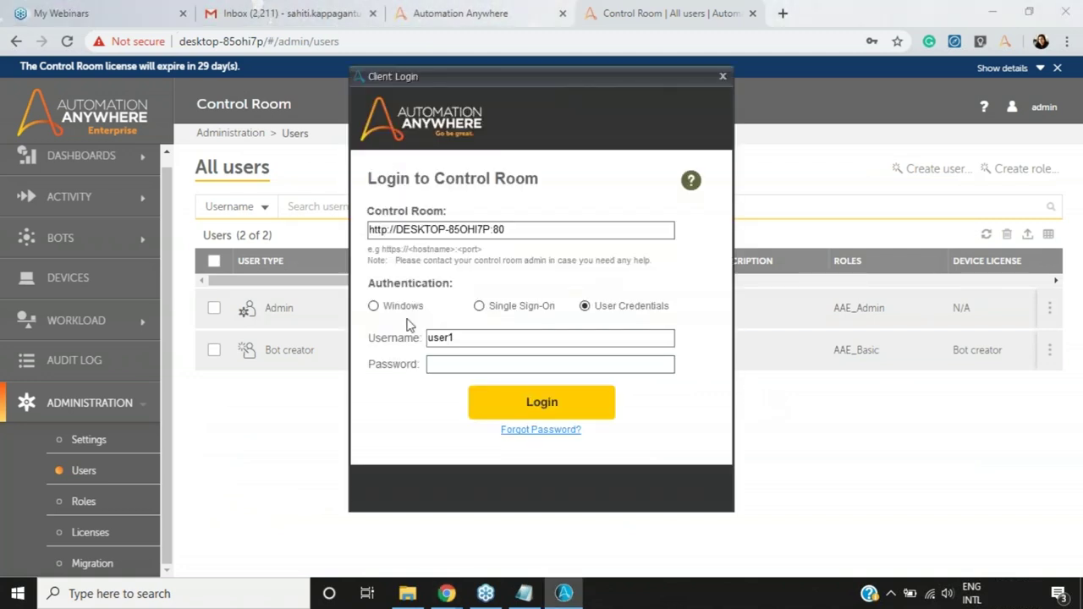
left_click(484, 365)
type("***********")
left_click(550, 419)
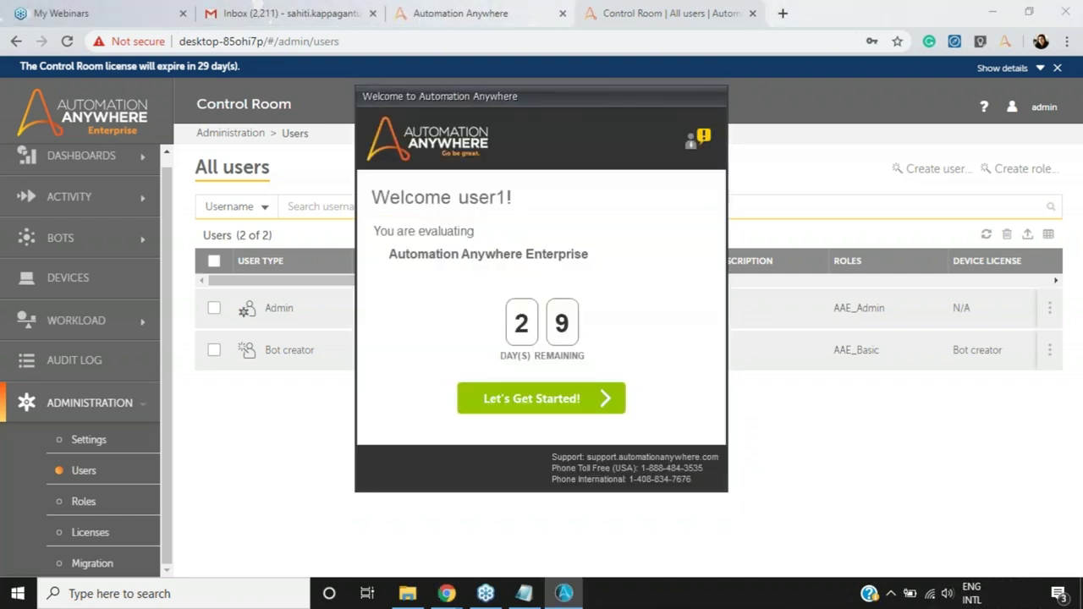
Step: Continue past the Let's Get Started! welcome into the Automate workspace
left_click(510, 409)
left_click(597, 408)
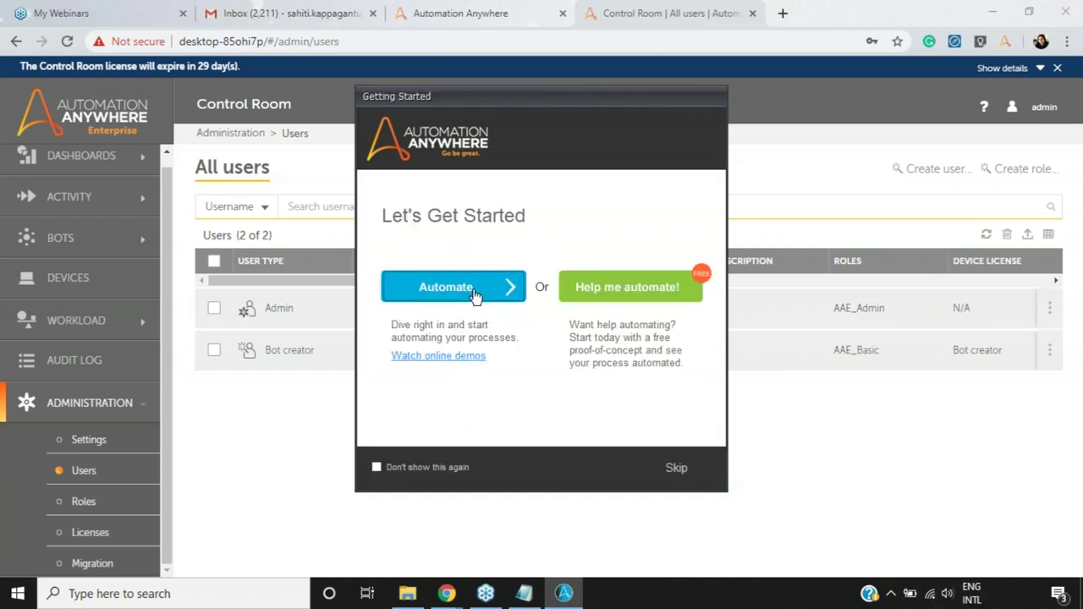
left_click(475, 292)
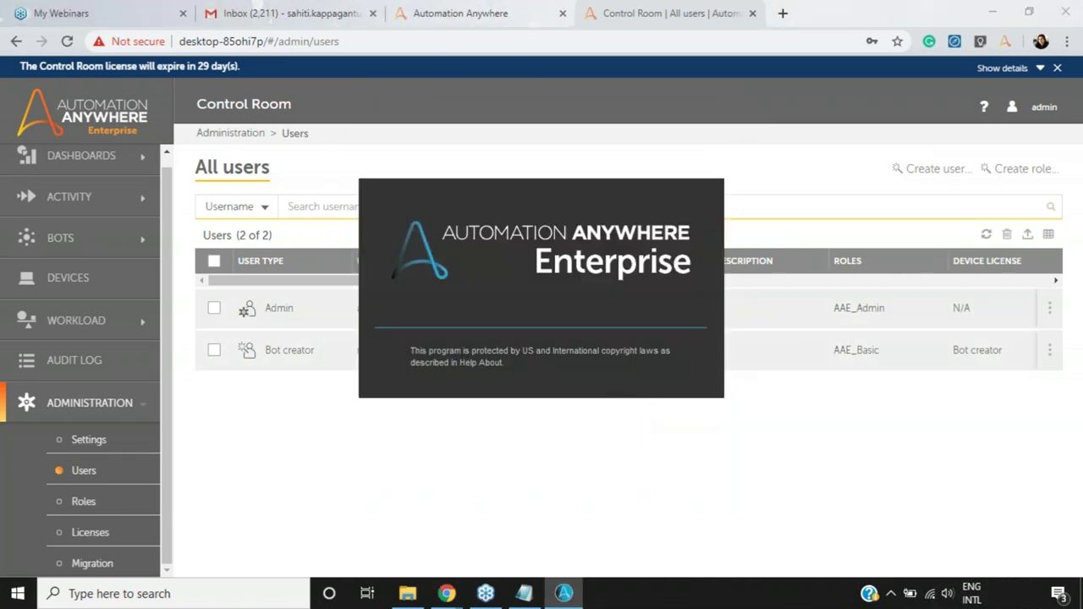